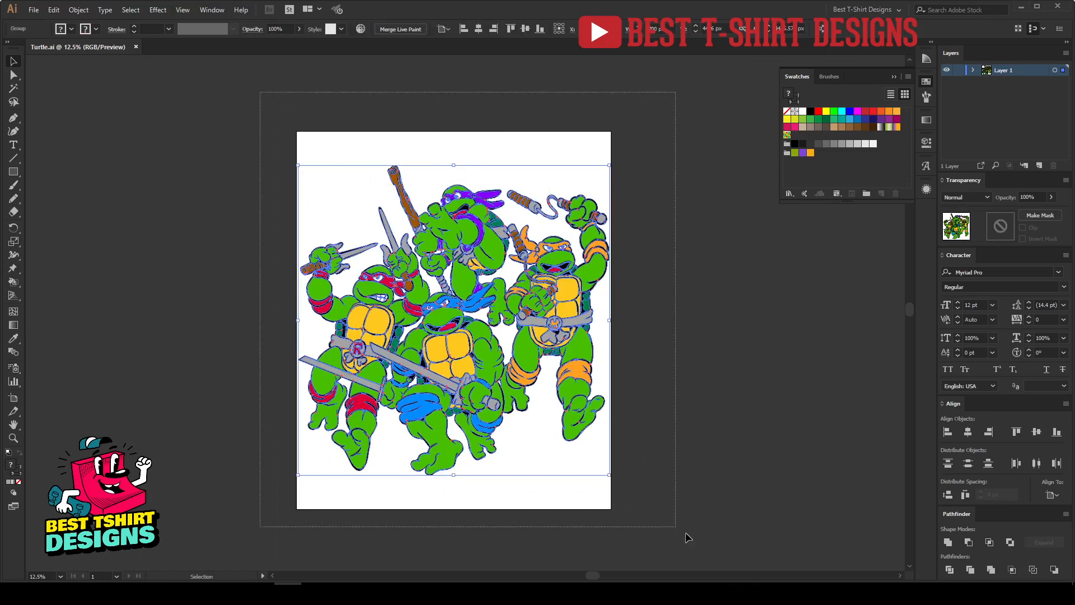
{"action": "left_click", "coordinate": [704, 475]}
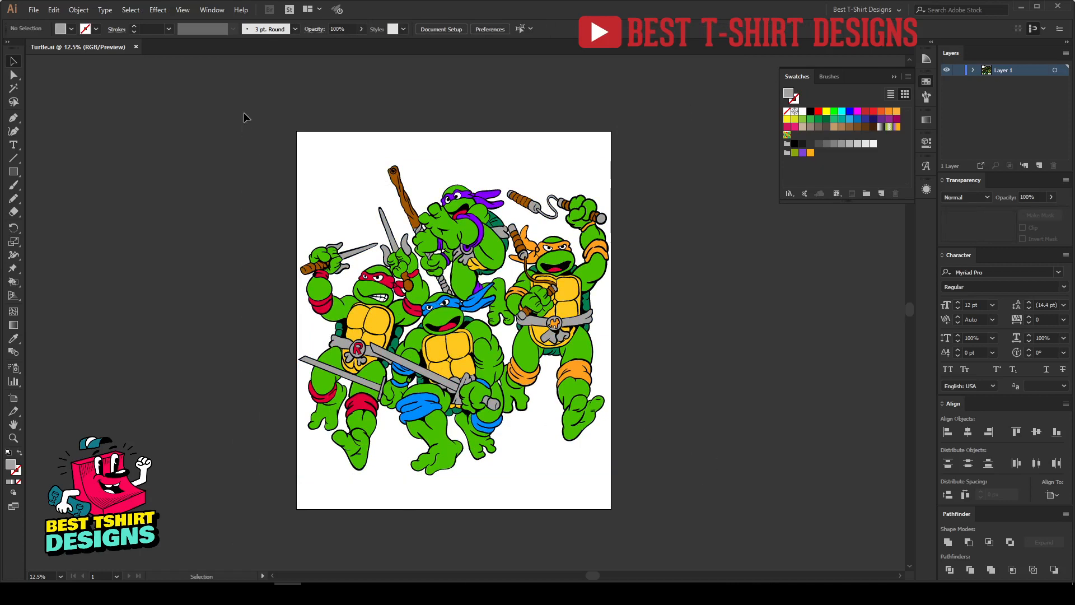
{"action": "left_click_drag", "start_coordinate": [257, 108], "coordinate": [655, 516]}
{"action": "scroll", "coordinate": [655, 515], "scroll_direction": "up", "scroll_amount": 3}
{"action": "left_click", "coordinate": [700, 430]}
{"action": "scroll", "coordinate": [700, 430], "scroll_direction": "up", "scroll_amount": 1}
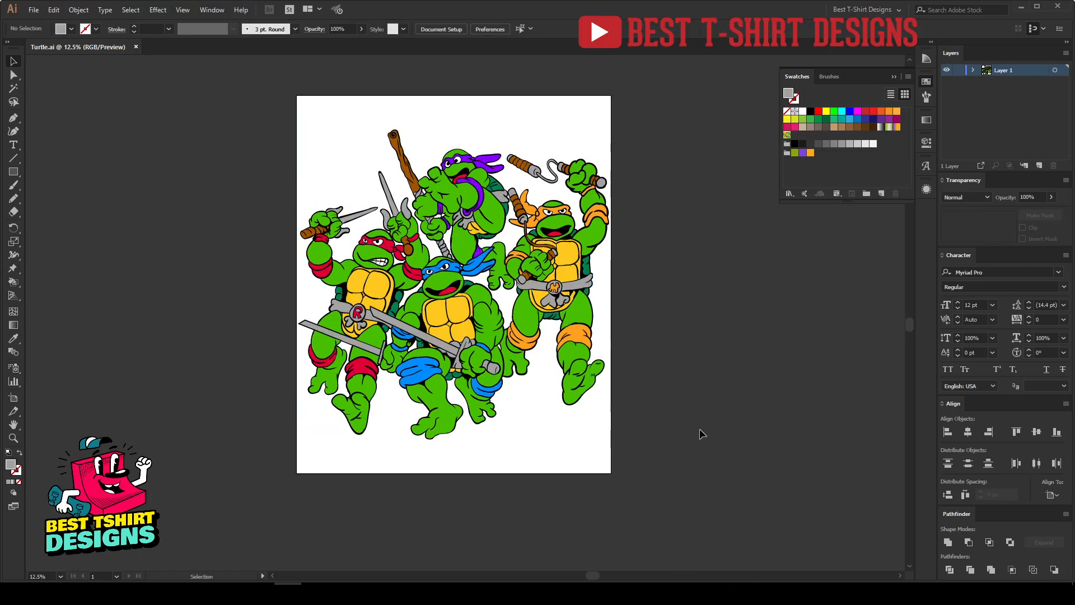
{"action": "scroll", "coordinate": [702, 432], "scroll_direction": "up", "scroll_amount": 1}
{"action": "key", "text": "ctrl+equal"}
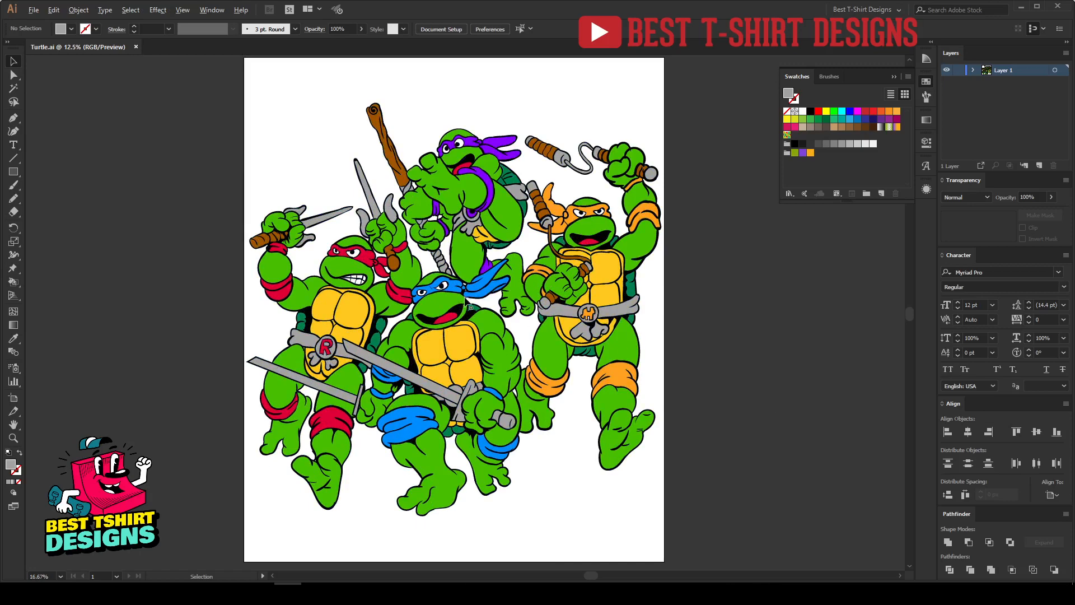
{"action": "key", "text": "ctrl+minus"}
{"action": "left_click_drag", "start_coordinate": [297, 104], "coordinate": [700, 485]}
{"action": "scroll", "coordinate": [700, 484], "scroll_direction": "up", "scroll_amount": 1}
{"action": "left_click", "coordinate": [701, 485]}
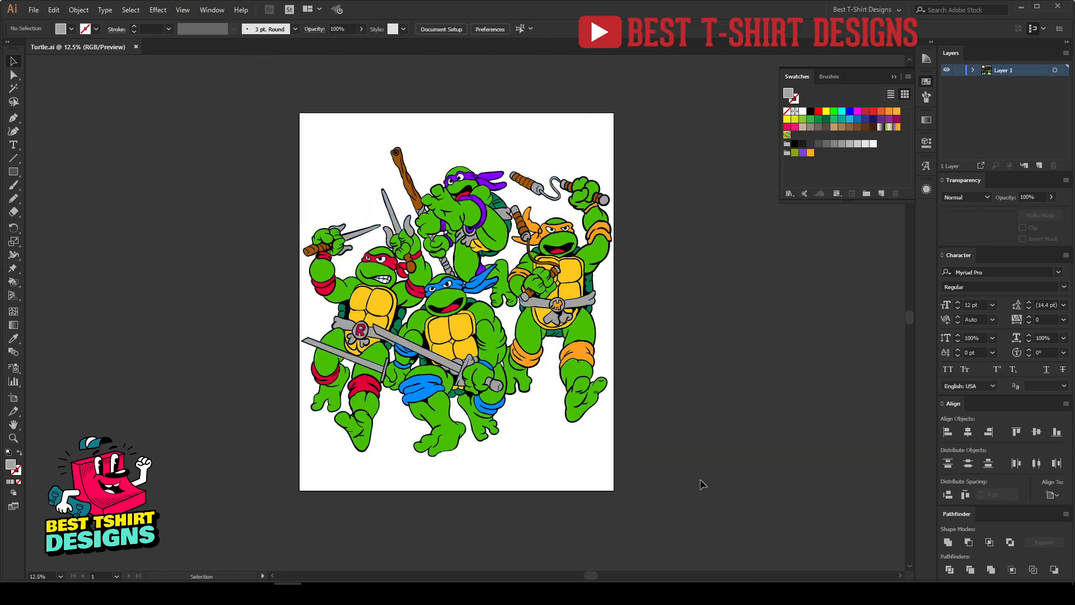
{"action": "left_click_drag", "start_coordinate": [693, 526], "coordinate": [272, 94]}
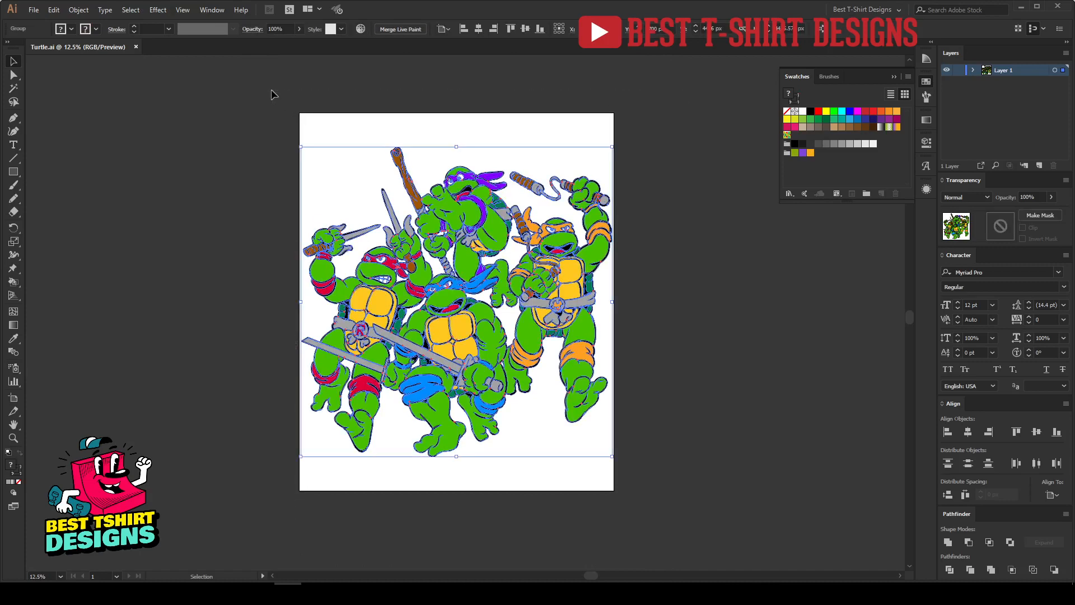
{"action": "left_click", "coordinate": [676, 432]}
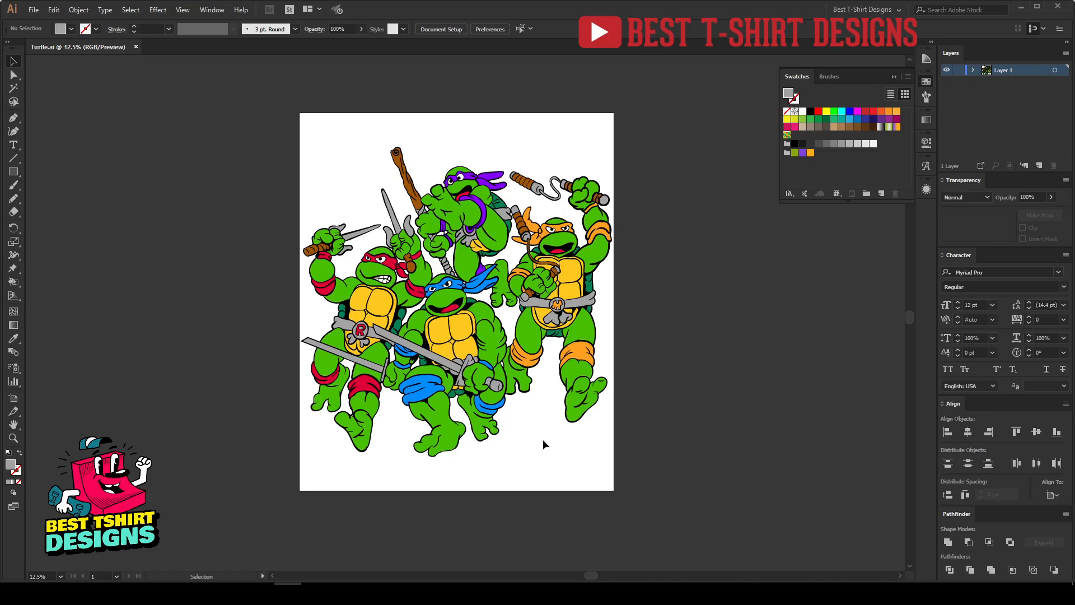
{"action": "left_click", "coordinate": [500, 387]}
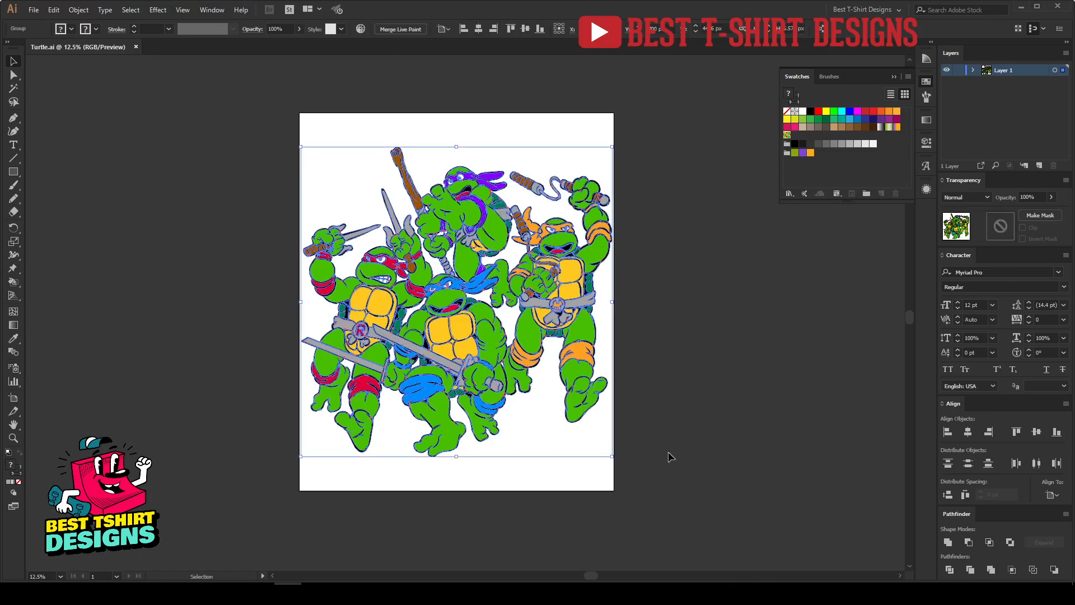
{"action": "left_click_drag", "start_coordinate": [667, 509], "coordinate": [628, 512]}
{"action": "left_click", "coordinate": [651, 495]}
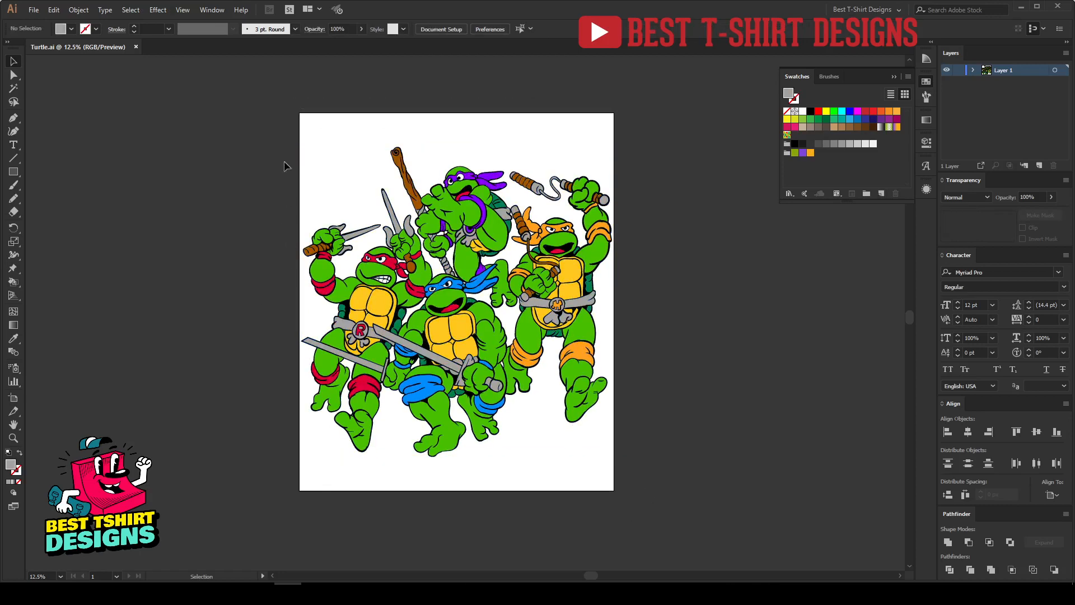
{"action": "left_click_drag", "start_coordinate": [302, 138], "coordinate": [635, 509]}
{"action": "left_click", "coordinate": [636, 510]}
{"action": "left_click_drag", "start_coordinate": [274, 95], "coordinate": [641, 502]}
{"action": "left_click", "coordinate": [641, 502]}
{"action": "left_click", "coordinate": [574, 342]}
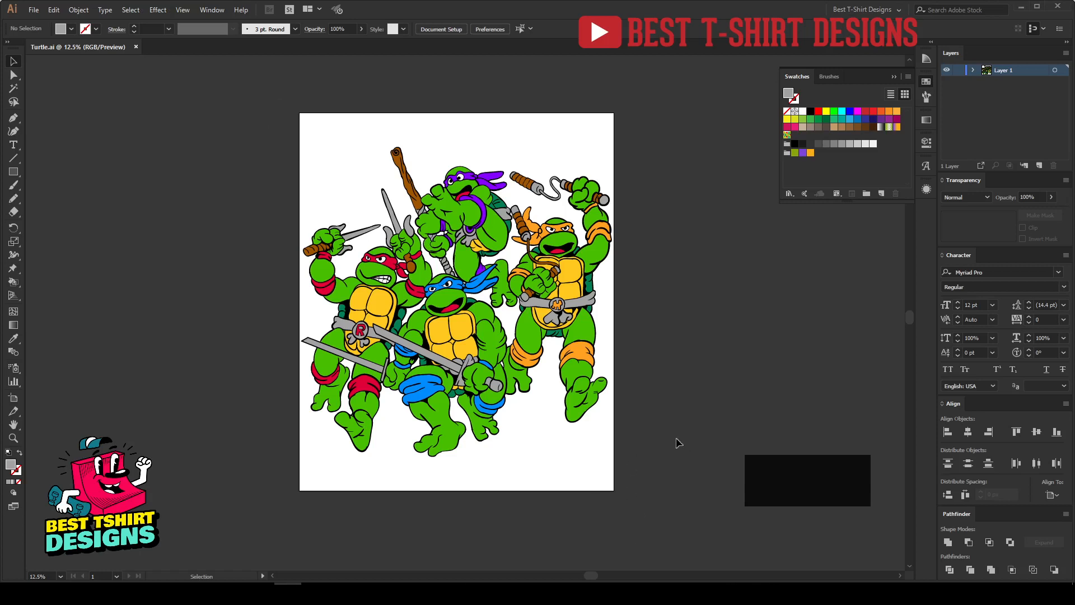
{"action": "left_click_drag", "start_coordinate": [279, 104], "coordinate": [653, 543]}
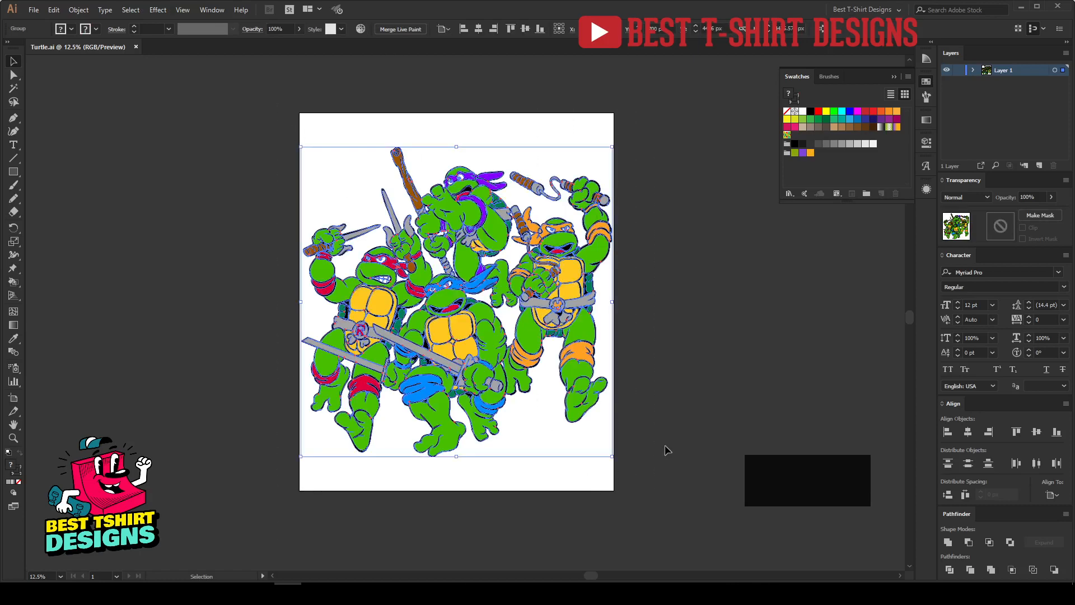
{"action": "left_click", "coordinate": [666, 450]}
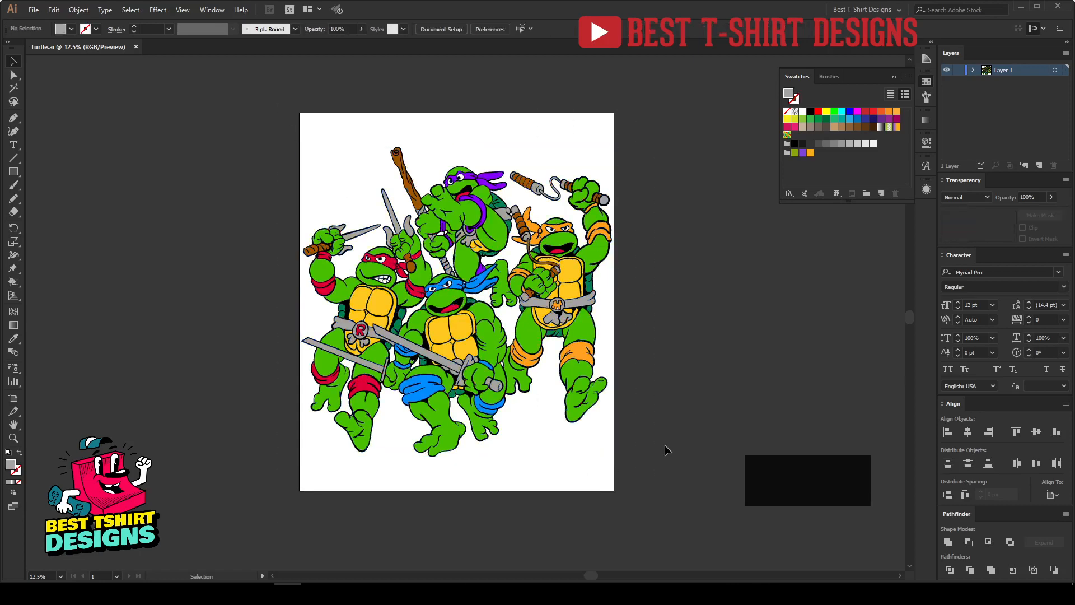
{"action": "left_click_drag", "start_coordinate": [674, 531], "coordinate": [658, 459]}
{"action": "left_click", "coordinate": [270, 74]}
{"action": "left_click", "coordinate": [659, 449]}
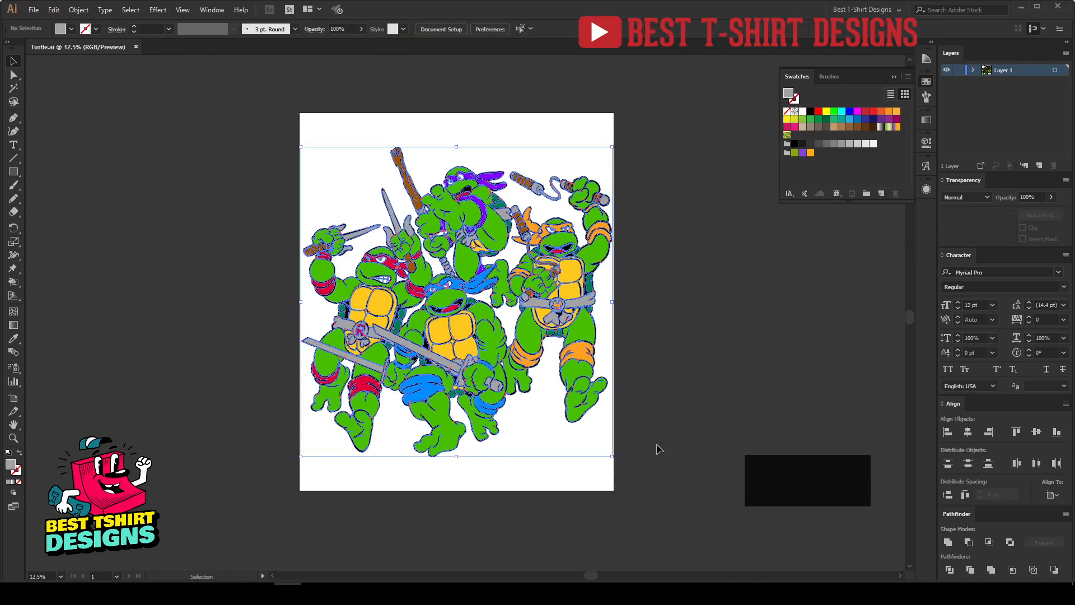
{"action": "key", "text": "ctrl+="}
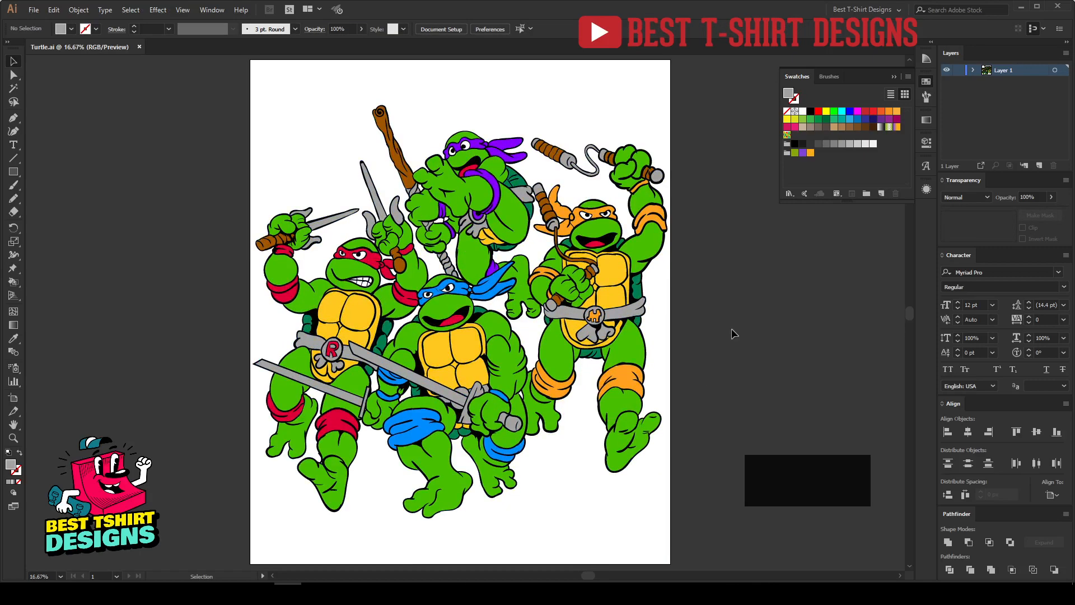
{"action": "key", "text": "ctrl+minus"}
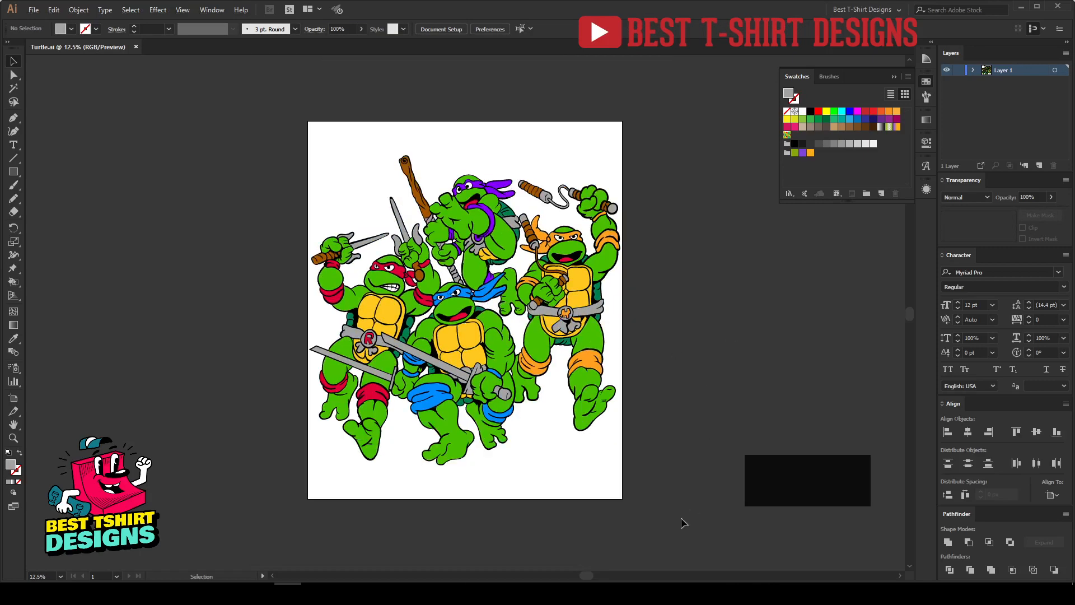
- Expand the grouped four-turtle artwork so that its strokes become filled shapes
{"action": "left_click_drag", "start_coordinate": [675, 531], "coordinate": [271, 110]}
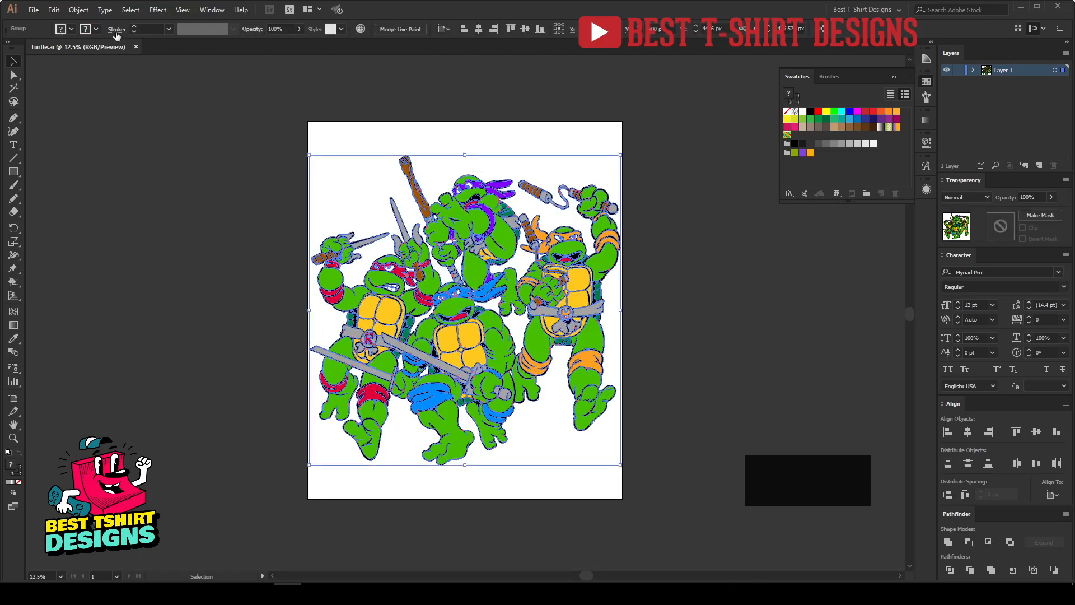
{"action": "left_click", "coordinate": [79, 9]}
{"action": "left_click", "coordinate": [97, 131]}
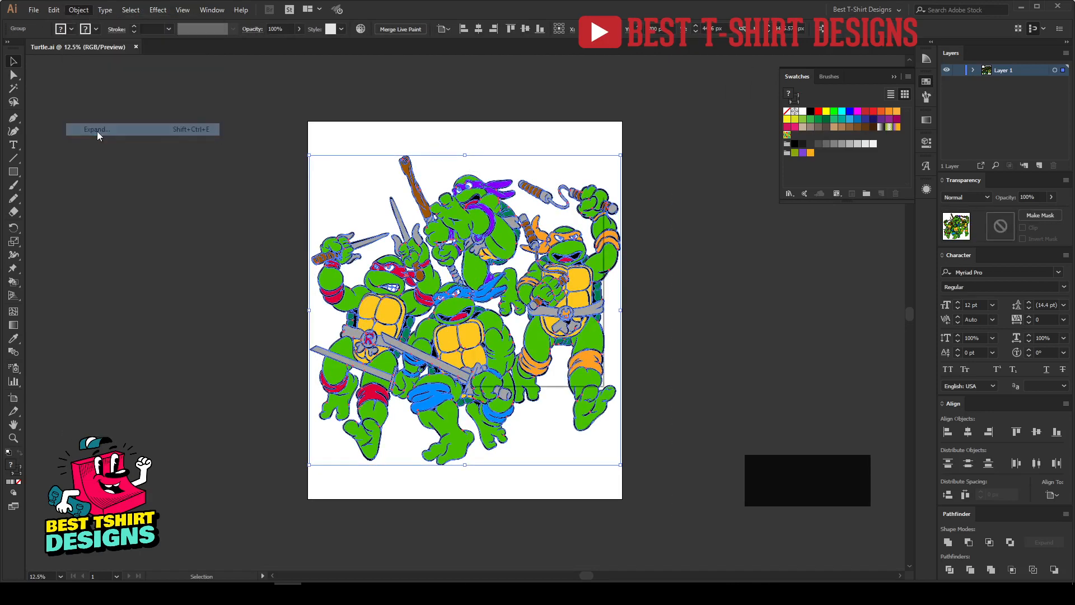
{"action": "left_click", "coordinate": [508, 357]}
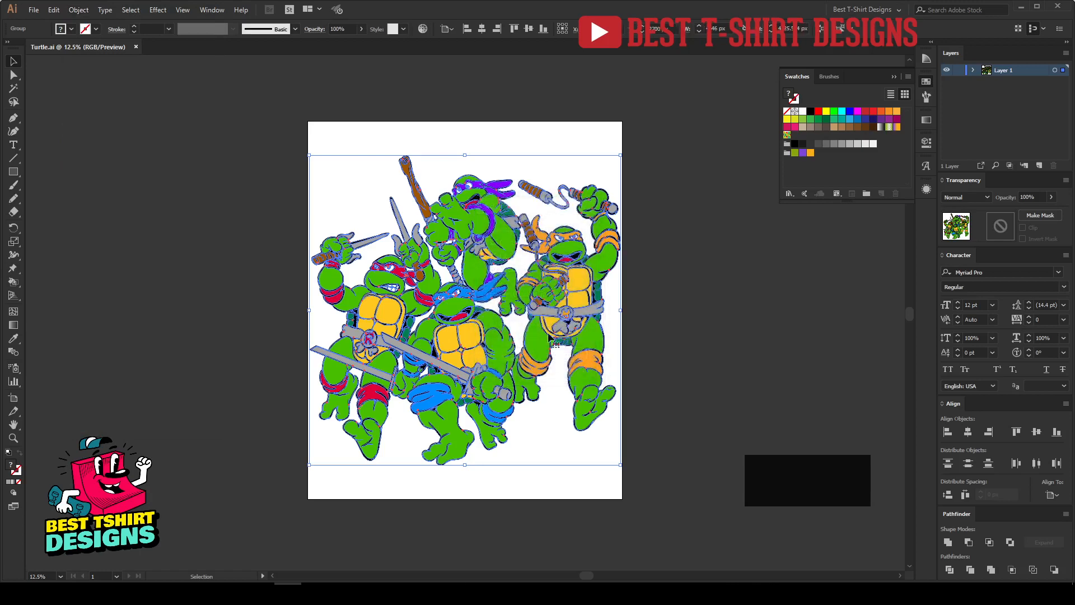
{"action": "left_click", "coordinate": [78, 10]}
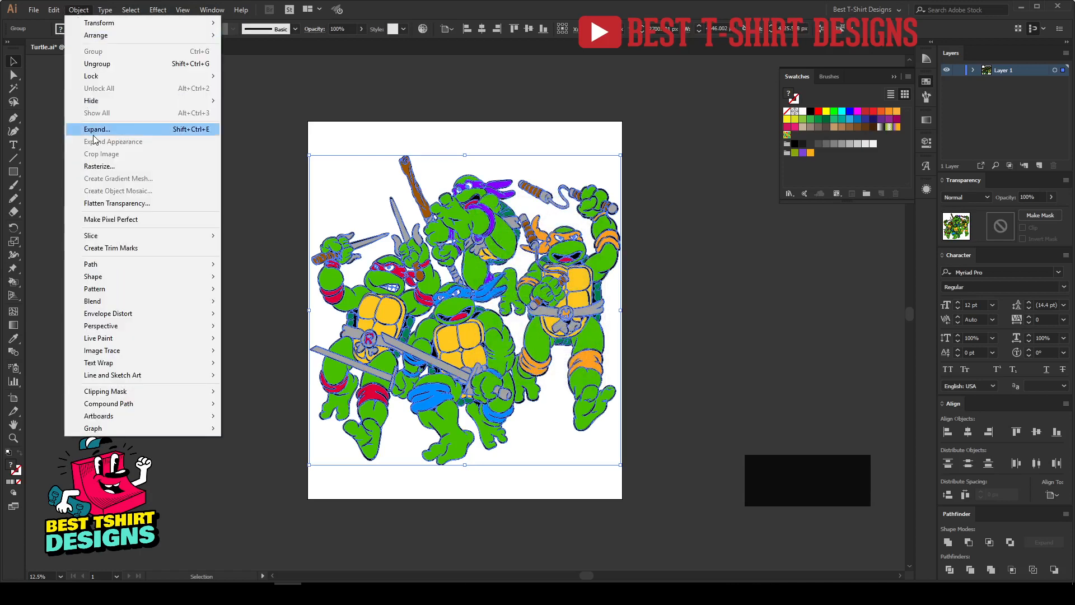
{"action": "left_click", "coordinate": [284, 261]}
{"action": "left_click", "coordinate": [79, 10]}
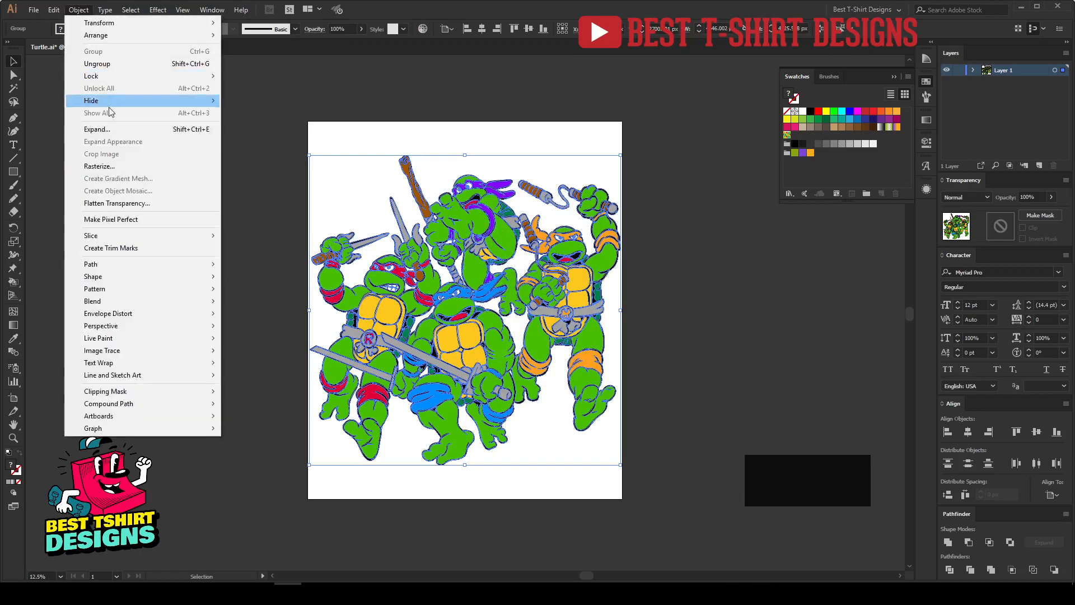
{"action": "left_click", "coordinate": [110, 126]}
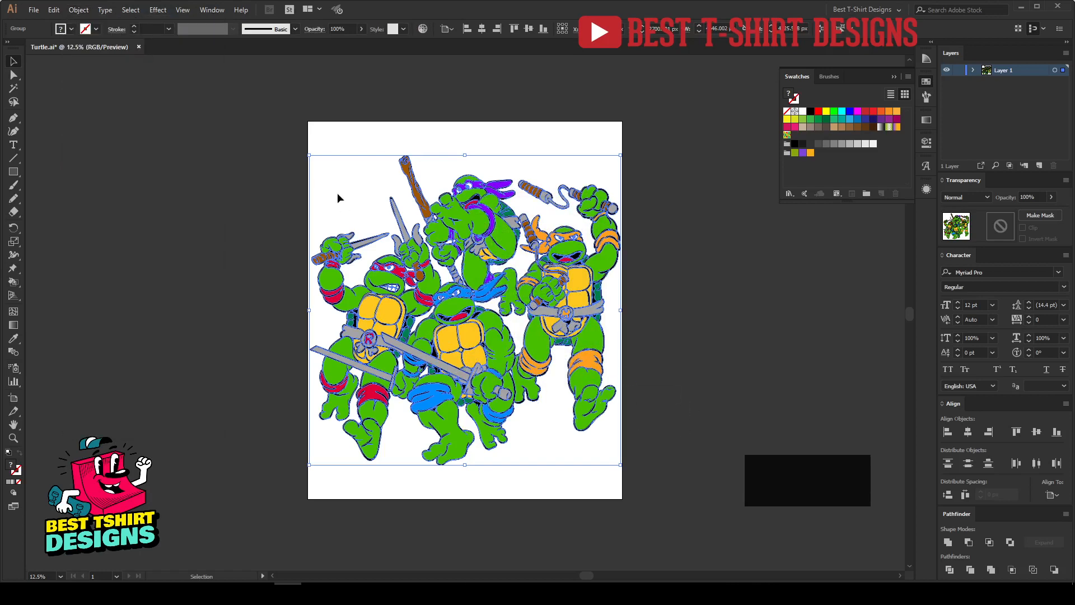
{"action": "left_click", "coordinate": [196, 175]}
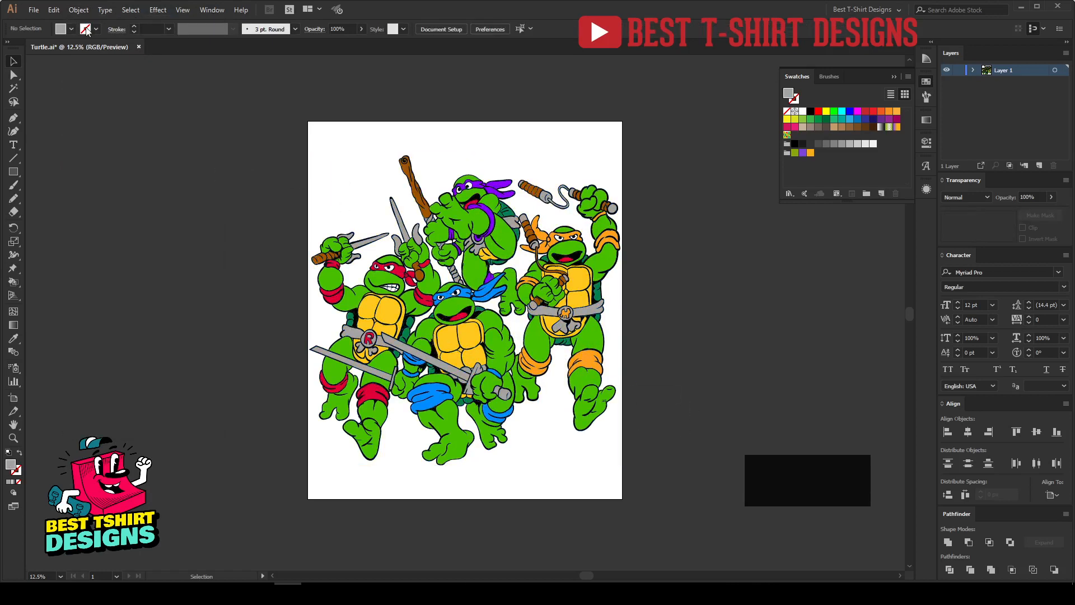
{"action": "left_click", "coordinate": [434, 302]}
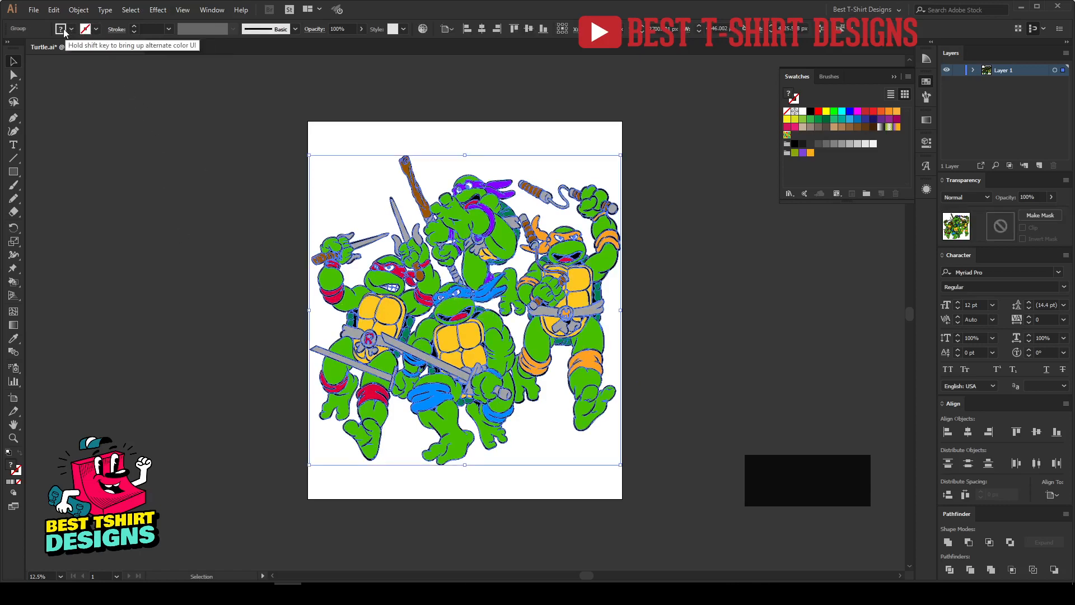
{"action": "left_click", "coordinate": [144, 221]}
{"action": "left_click_drag", "start_coordinate": [671, 496], "coordinate": [352, 163]}
{"action": "left_click", "coordinate": [168, 164]}
- Draw a red square about 279 px wide above the artwork with a cyan copy beside it, and delete both squares
{"action": "left_click", "coordinate": [14, 172]}
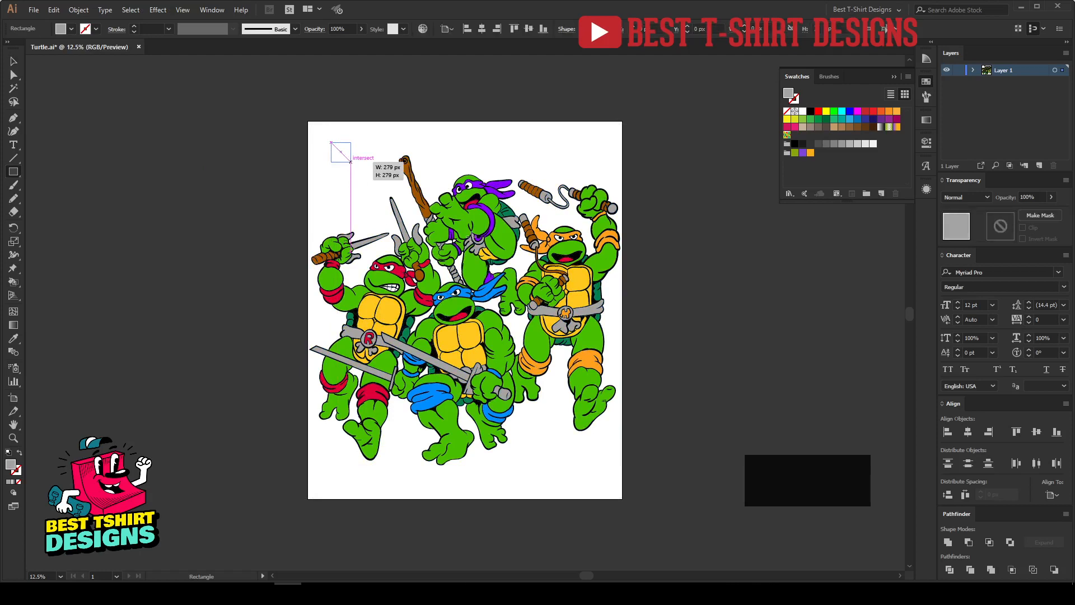
{"action": "key", "text": "v"}
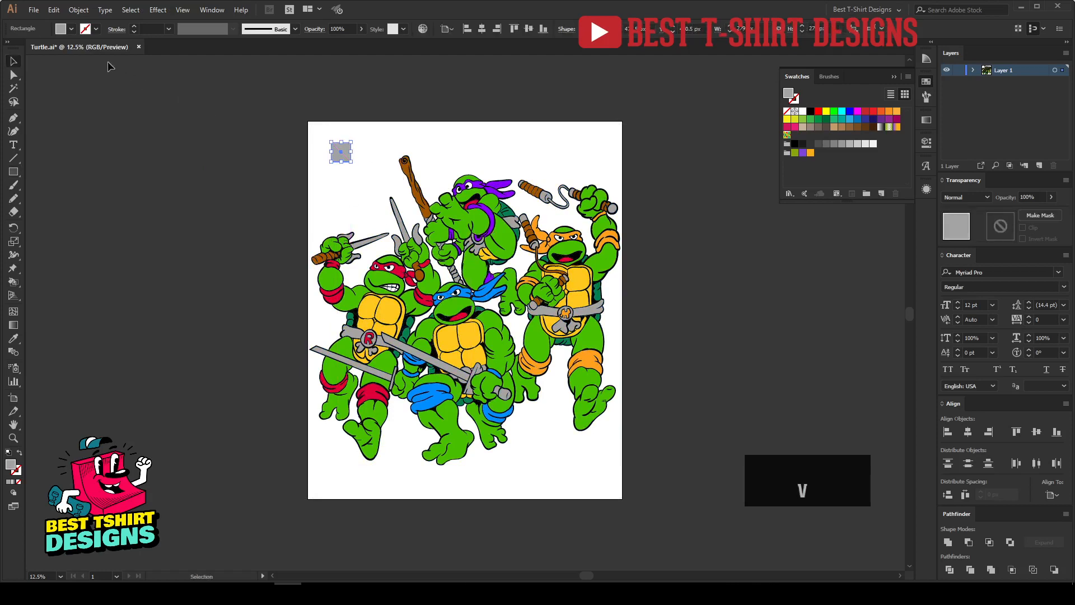
{"action": "left_click", "coordinate": [818, 111]}
{"action": "left_click_drag", "start_coordinate": [348, 157], "coordinate": [318, 143]}
{"action": "left_click", "coordinate": [842, 111]}
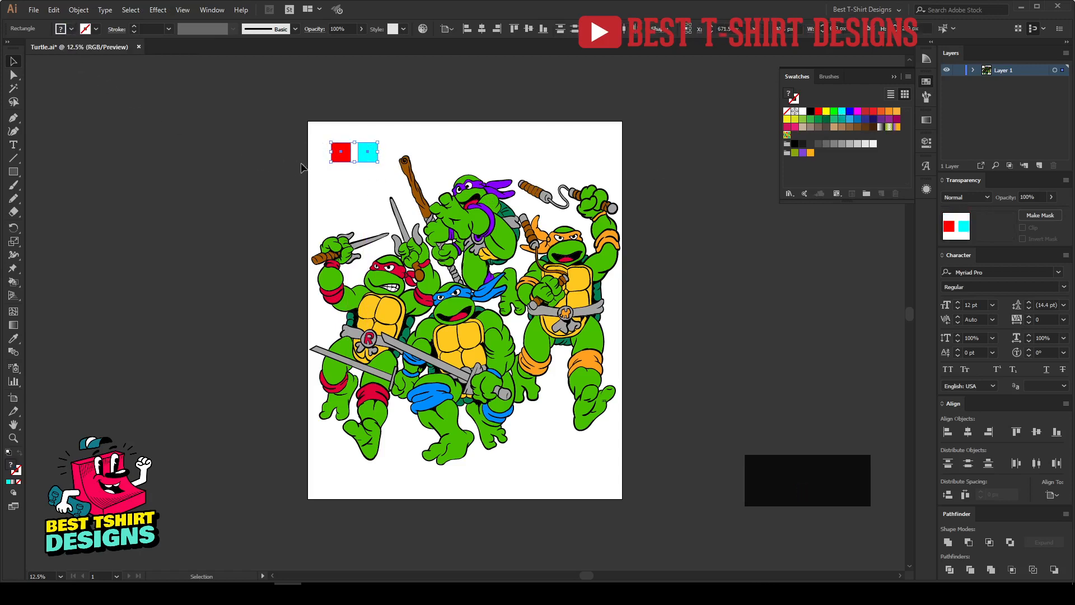
{"action": "key", "text": "Delete"}
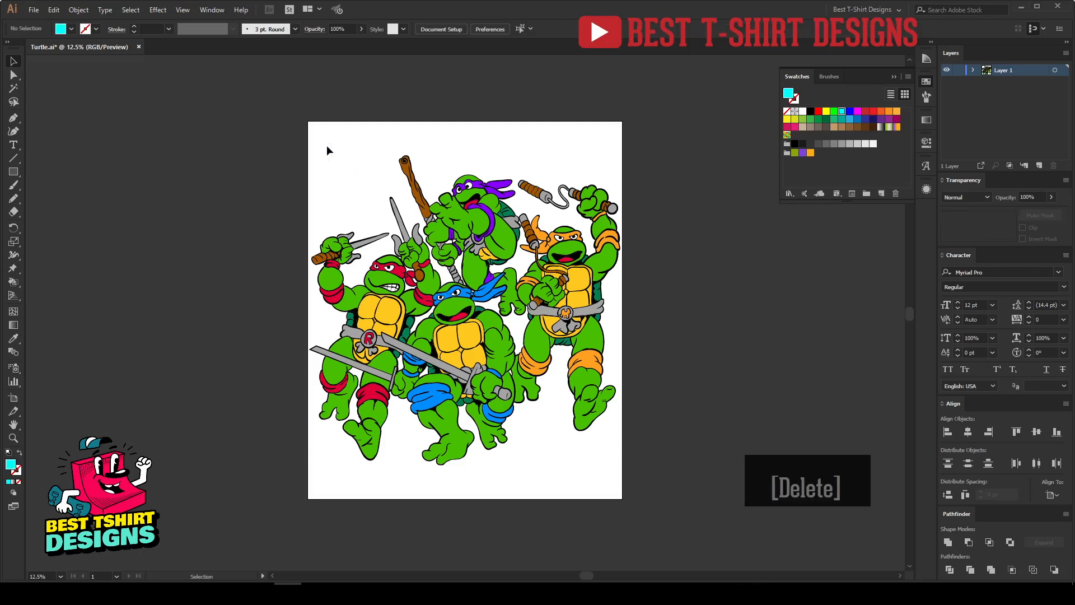
- Undo the latest edits back to the red and cyan squares, and delete both squares
{"action": "left_click", "coordinate": [418, 256]}
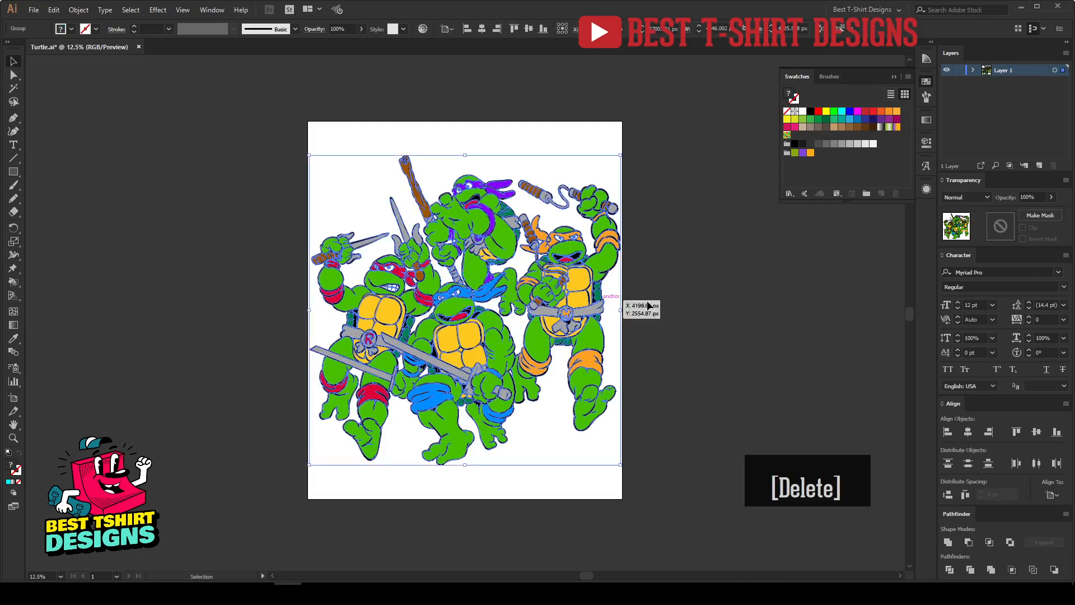
{"action": "left_click_drag", "start_coordinate": [684, 514], "coordinate": [238, 73]}
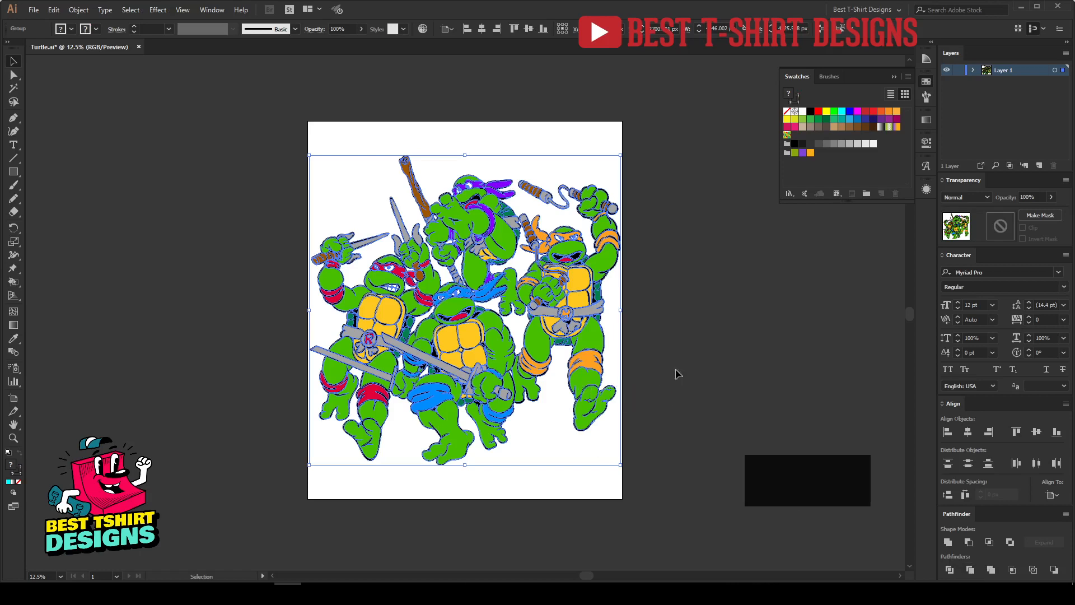
{"action": "left_click", "coordinate": [534, 442]}
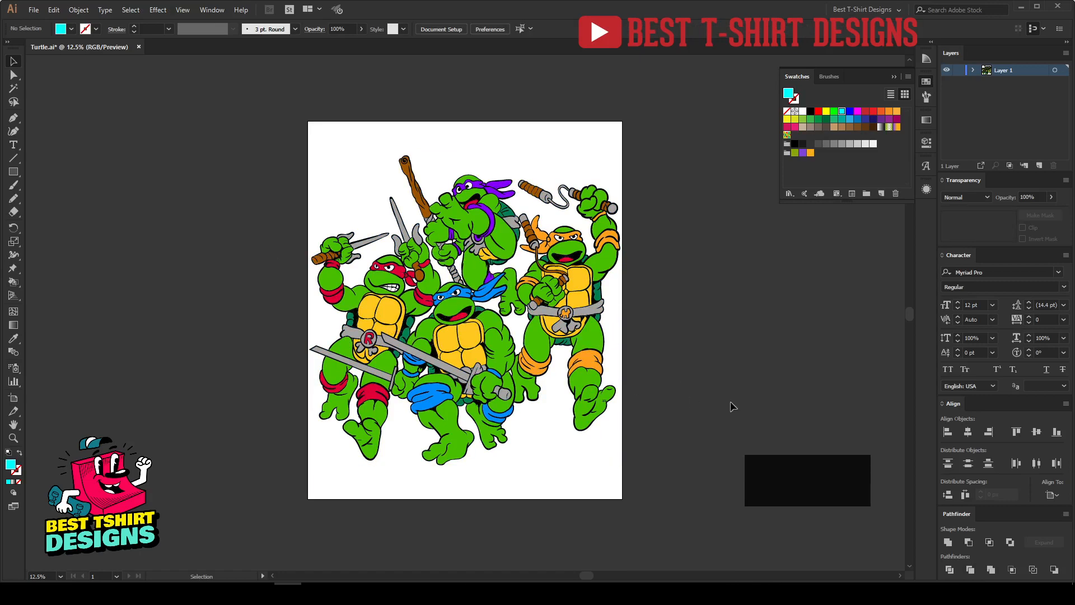
{"action": "key", "text": "ctrl+z"}
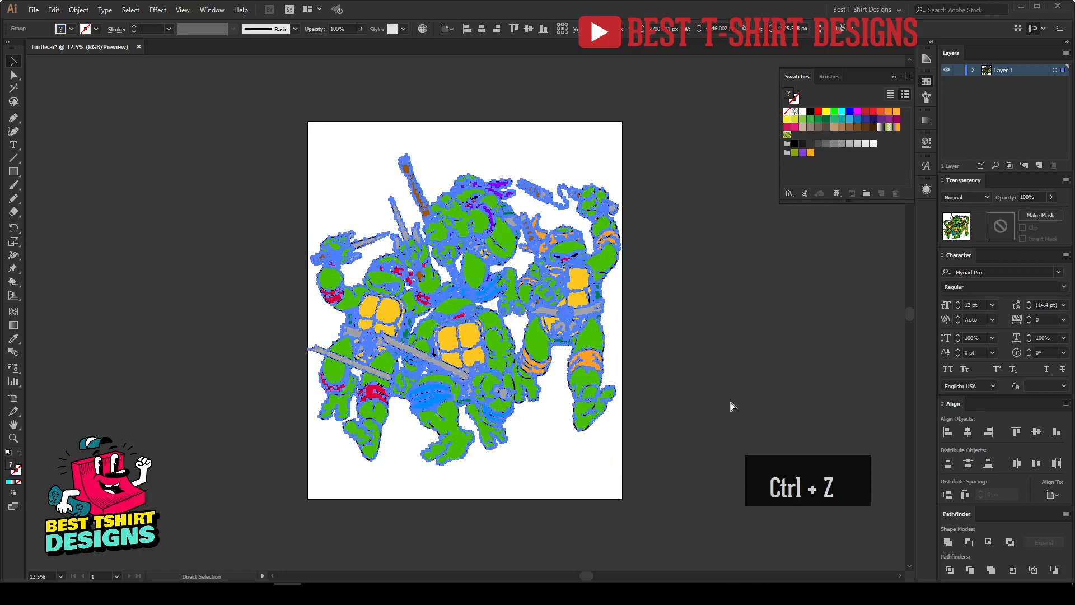
{"action": "key", "text": "ctrl+z"}
{"action": "key", "text": "ctrl+z"}
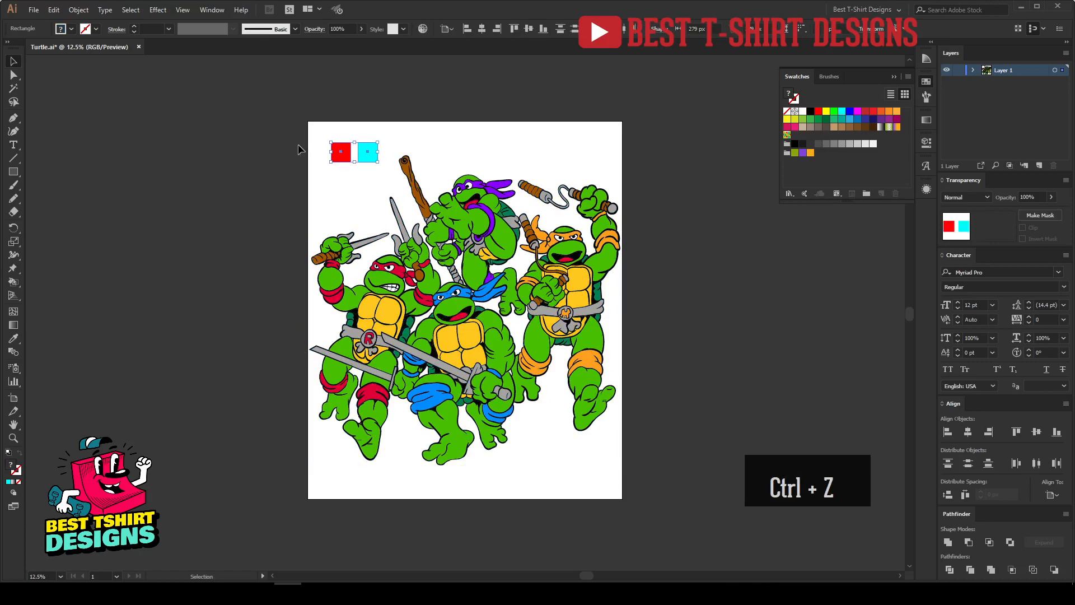
{"action": "key", "text": "Delete"}
- Select all of the turtle artwork and hide its selection edges
{"action": "scroll", "coordinate": [555, 323], "scroll_direction": "up", "scroll_amount": 1}
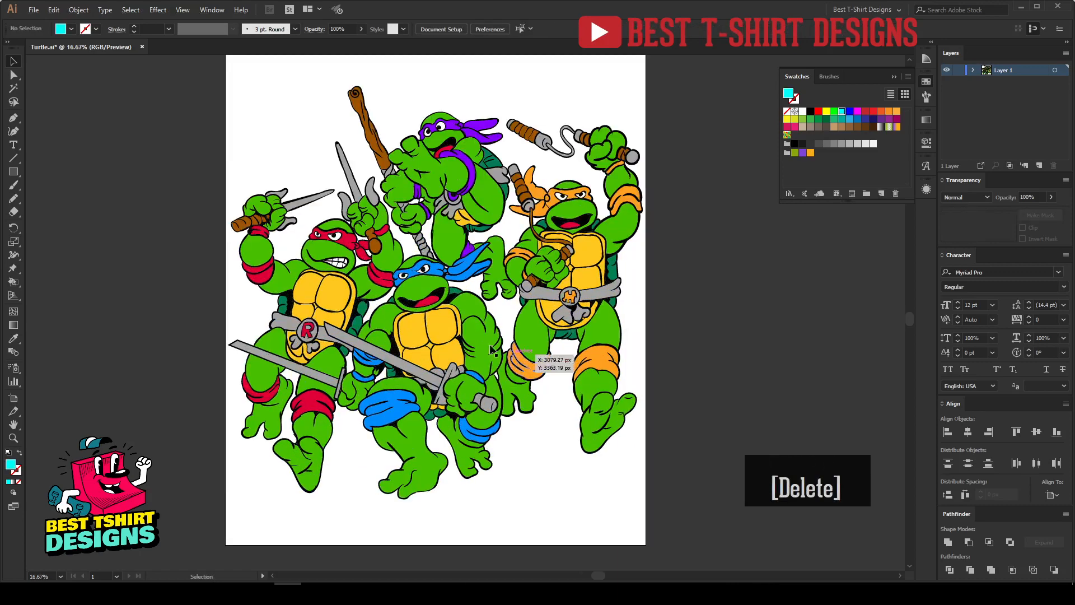
{"action": "scroll", "coordinate": [343, 269], "scroll_direction": "up", "scroll_amount": 1}
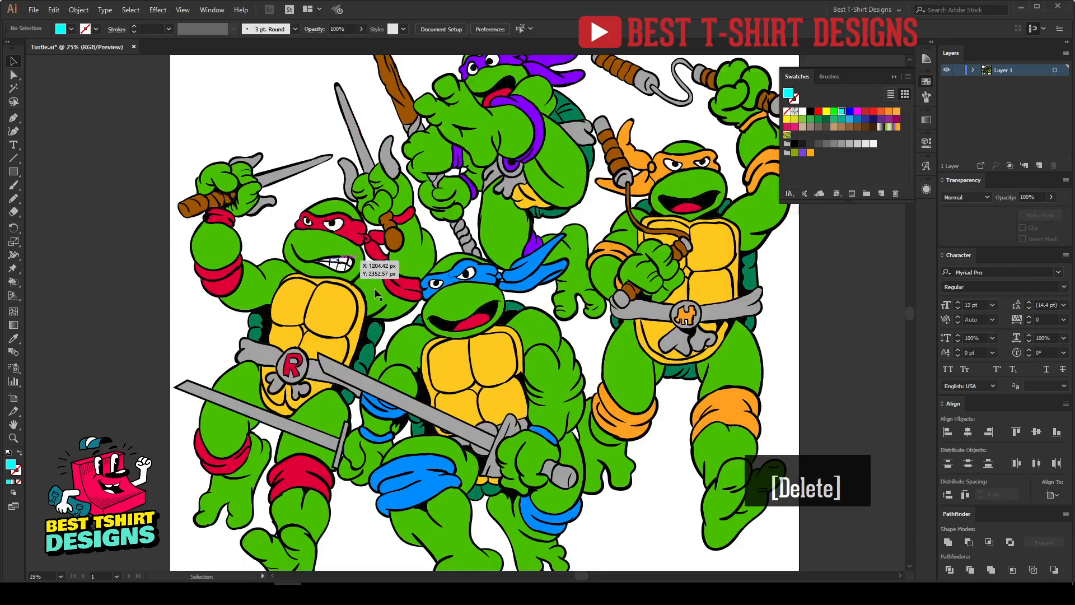
{"action": "key", "text": "ctrl+a"}
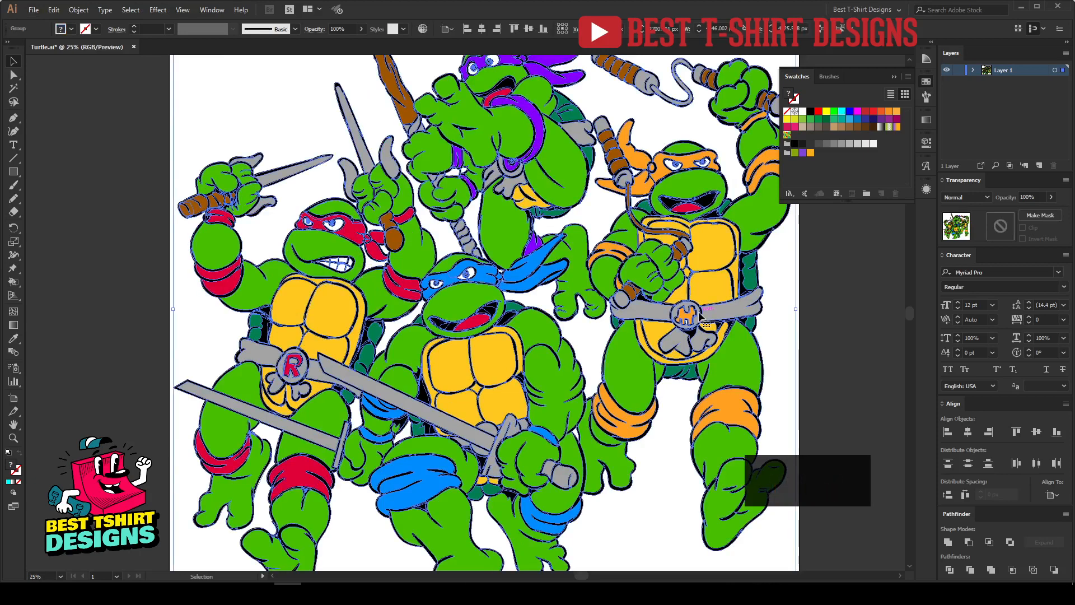
{"action": "key", "text": "a"}
{"action": "key", "text": "v"}
{"action": "key", "text": "ctrl+h"}
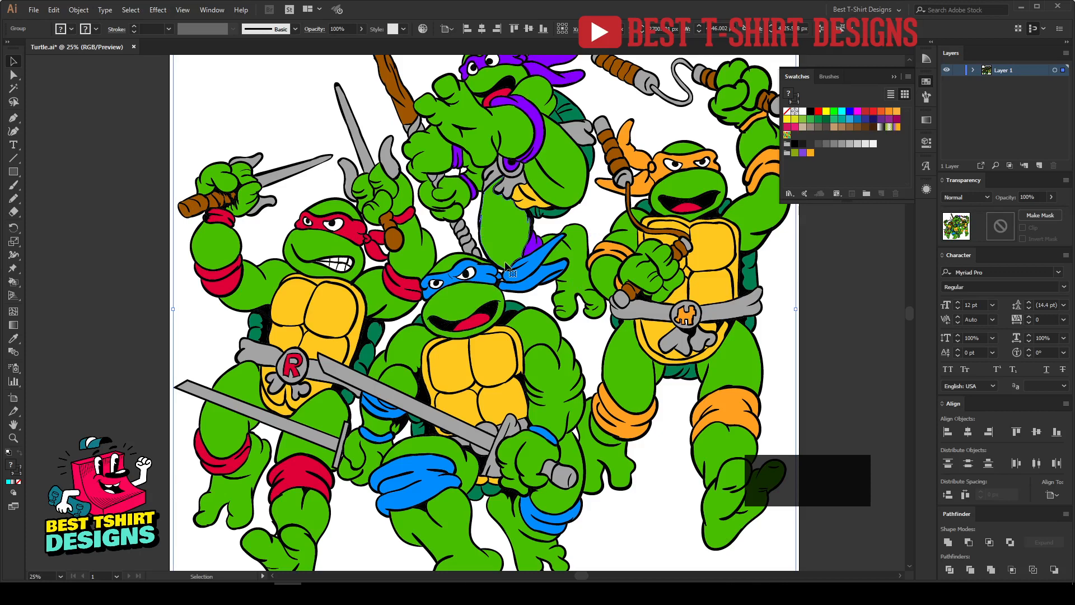
- Deselect the turtle artwork and create a new blank document for the separated colors
{"action": "scroll", "coordinate": [366, 306], "scroll_direction": "down", "scroll_amount": 2}
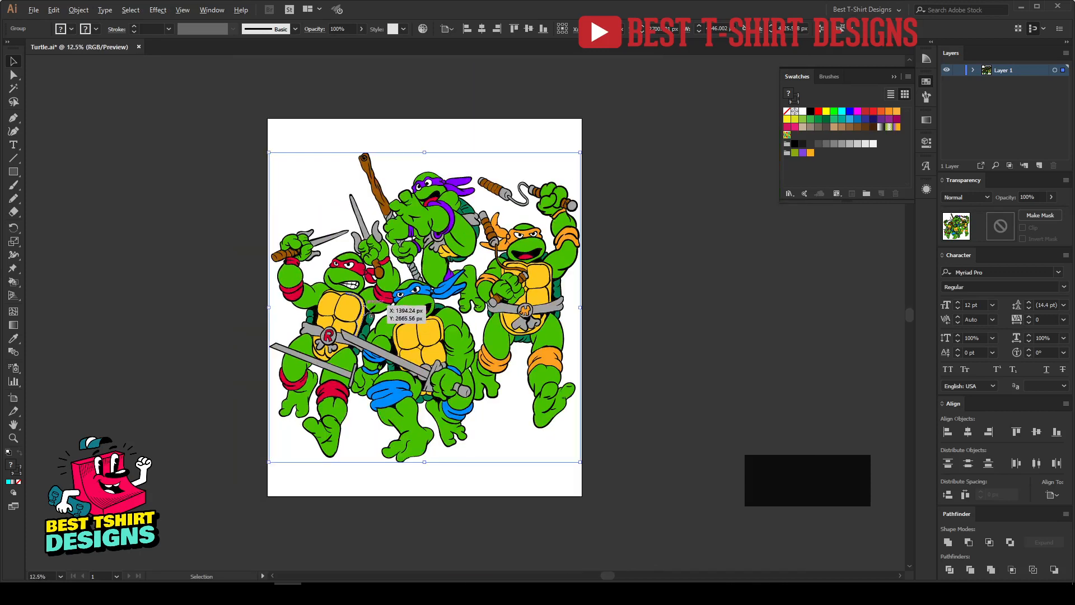
{"action": "left_click", "coordinate": [659, 316]}
{"action": "left_click_drag", "start_coordinate": [214, 126], "coordinate": [619, 540]}
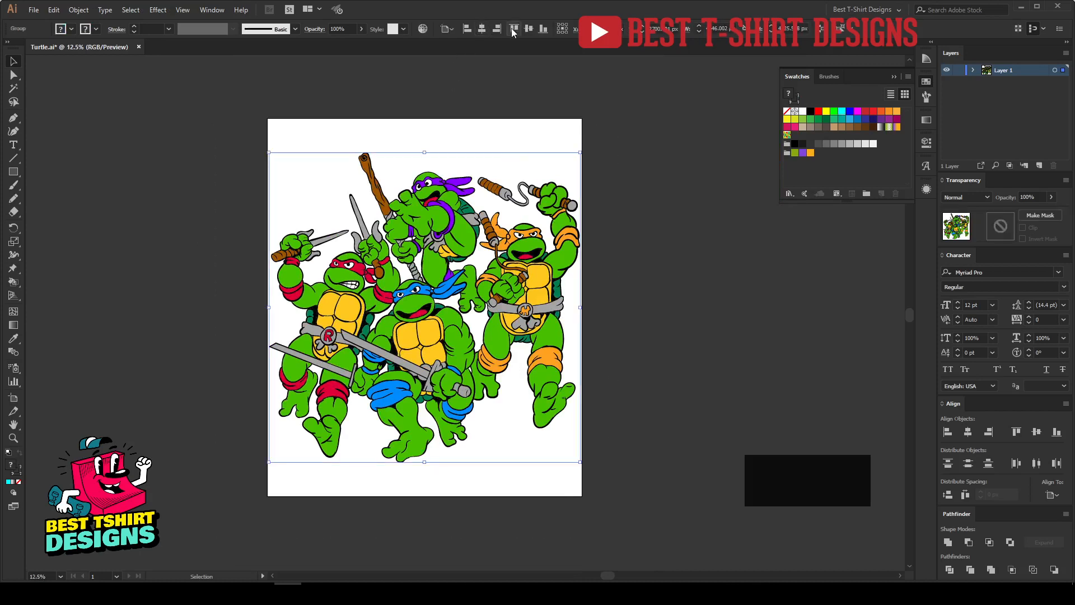
{"action": "left_click", "coordinate": [188, 215]}
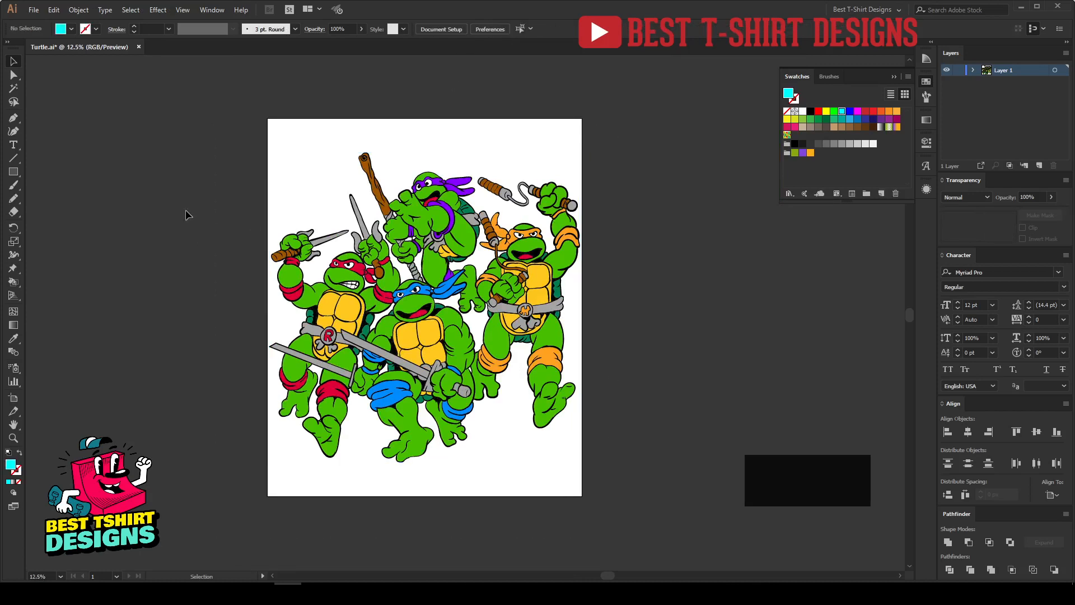
{"action": "left_click", "coordinate": [32, 13]}
{"action": "left_click", "coordinate": [45, 20]}
{"action": "double_click", "coordinate": [302, 250]}
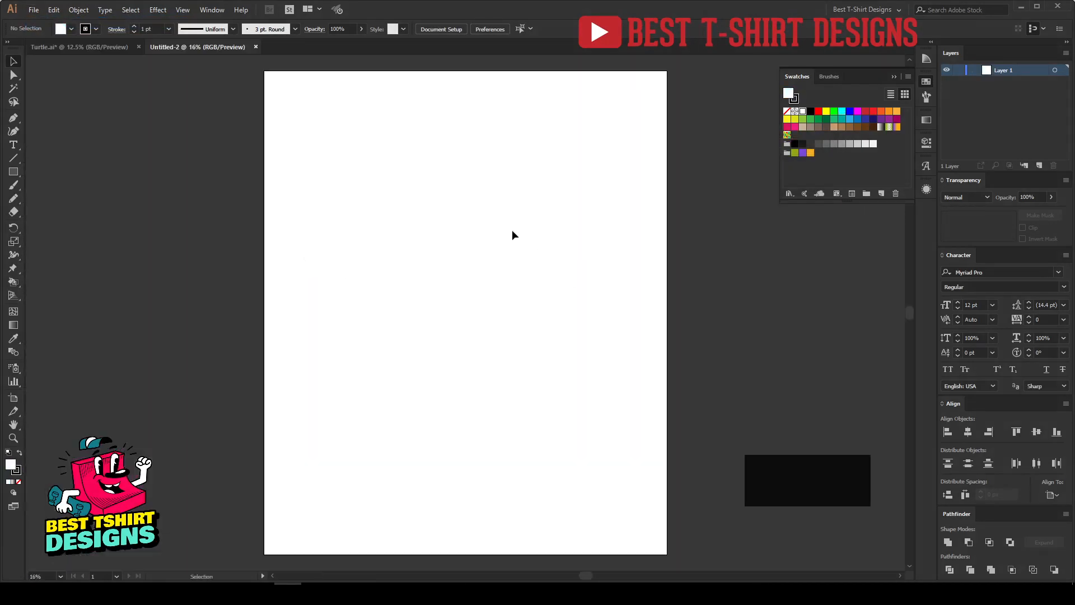
- Compare the artboards of Turtle.ai and the new document by fitting each one to the window
{"action": "left_click", "coordinate": [88, 47]}
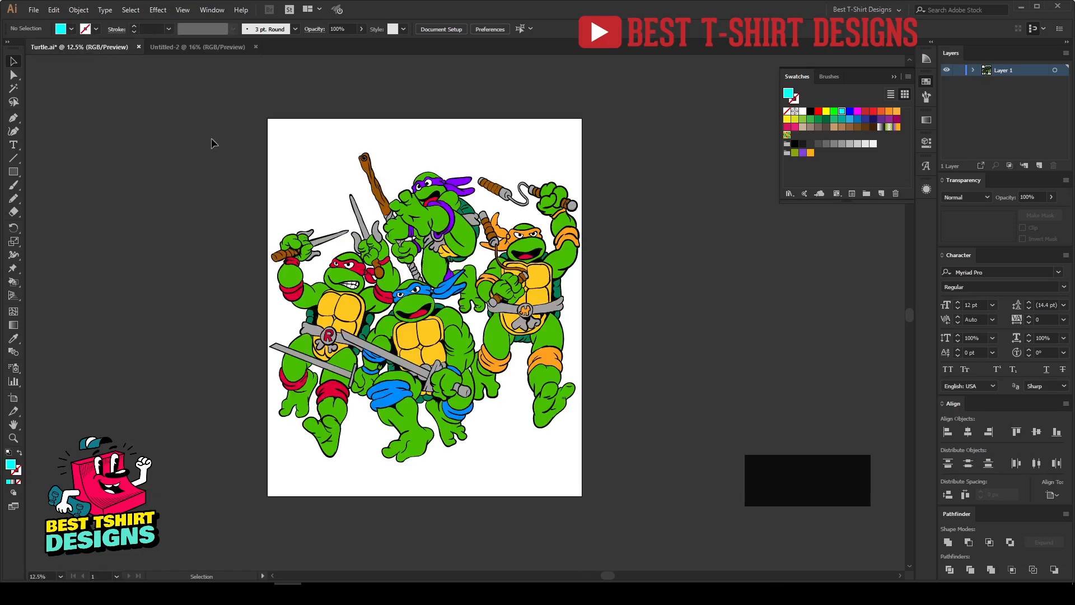
{"action": "key", "text": "a"}
{"action": "key", "text": "ctrl+KP_0"}
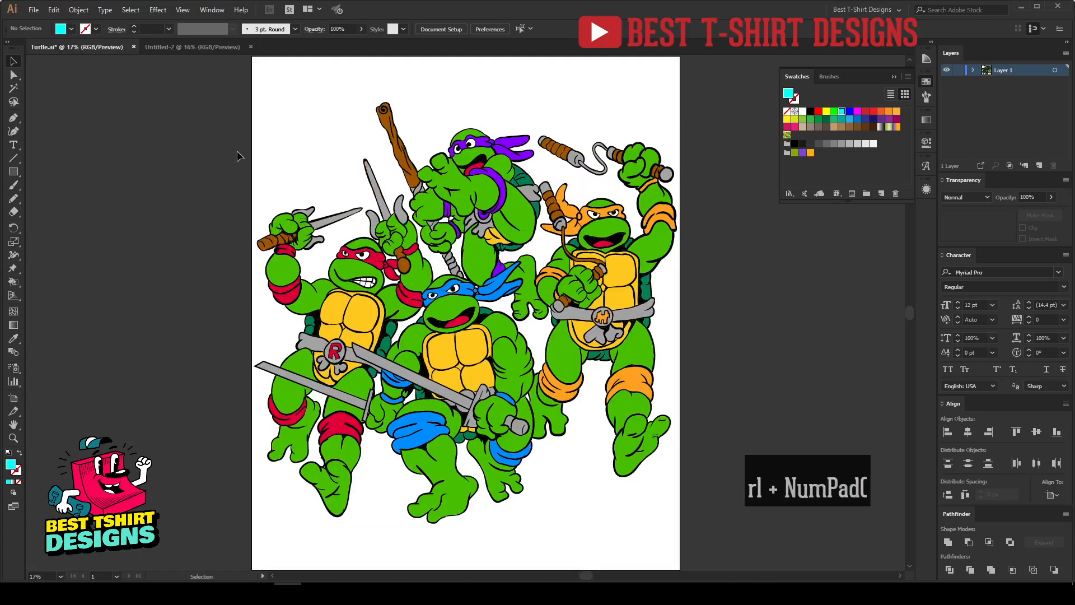
{"action": "left_click", "coordinate": [189, 46]}
{"action": "key", "text": "ctrl+KP_0"}
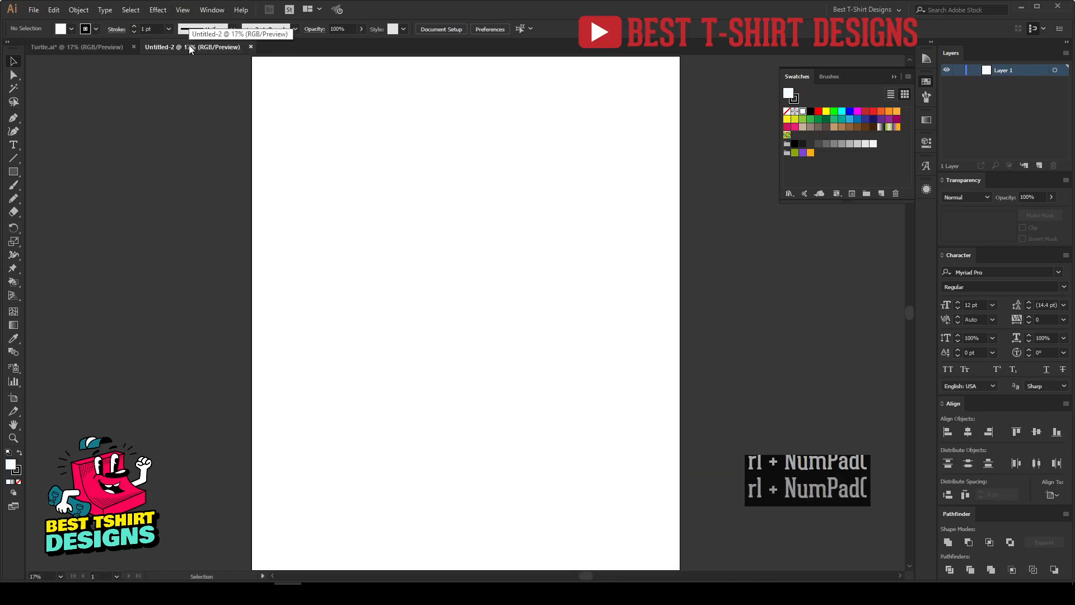
{"action": "left_click", "coordinate": [66, 46]}
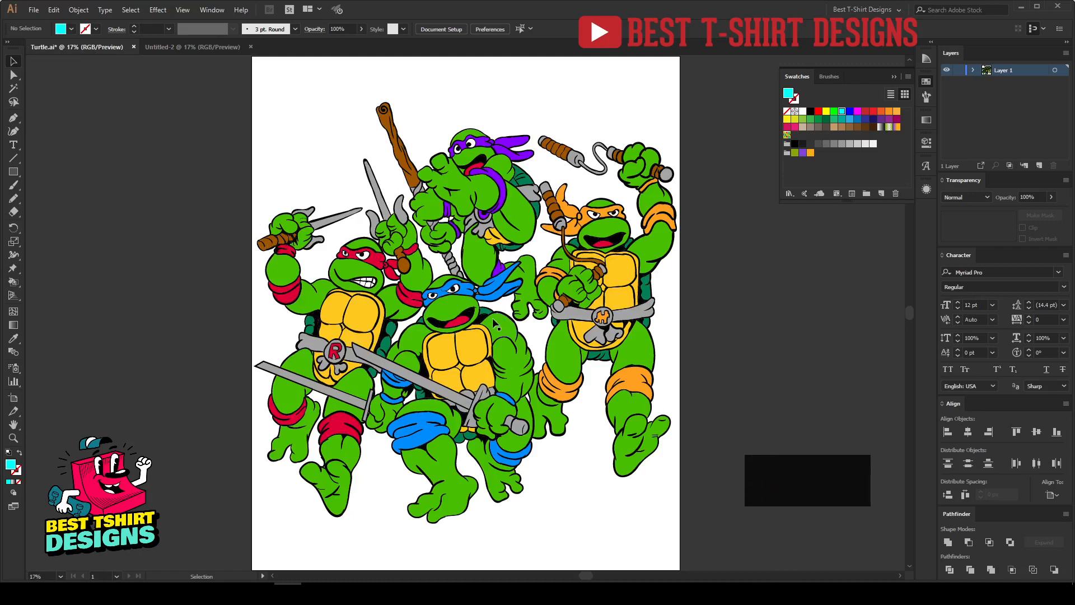
- Select all light-green skin shapes with the Magic Wand, show their selection edges, and cut them from the turtle artwork
{"action": "left_click", "coordinate": [14, 88]}
{"action": "left_click", "coordinate": [307, 296]}
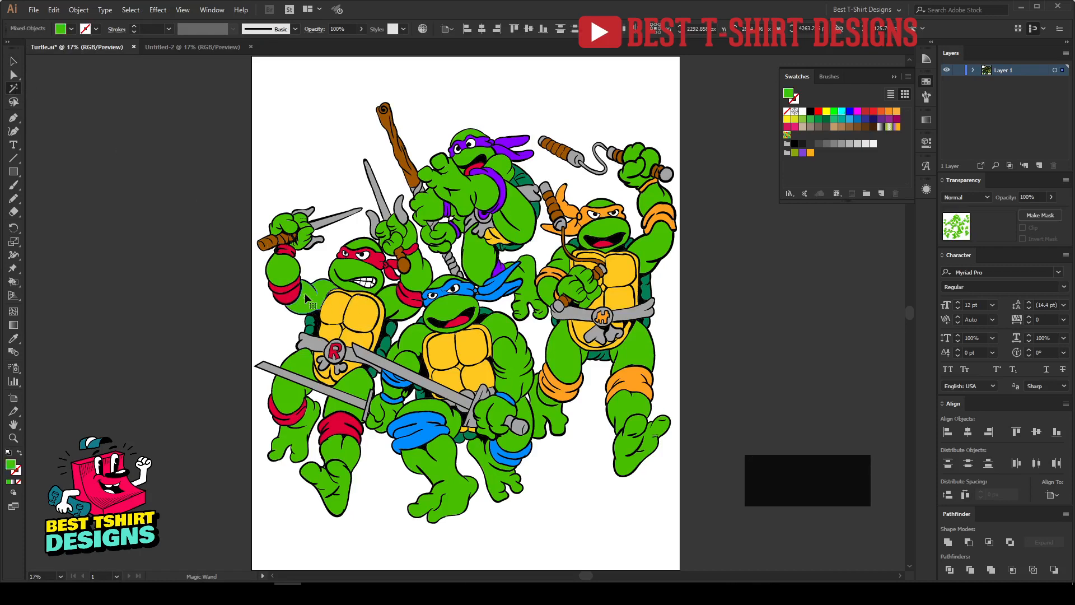
{"action": "key", "text": "ctrl+h"}
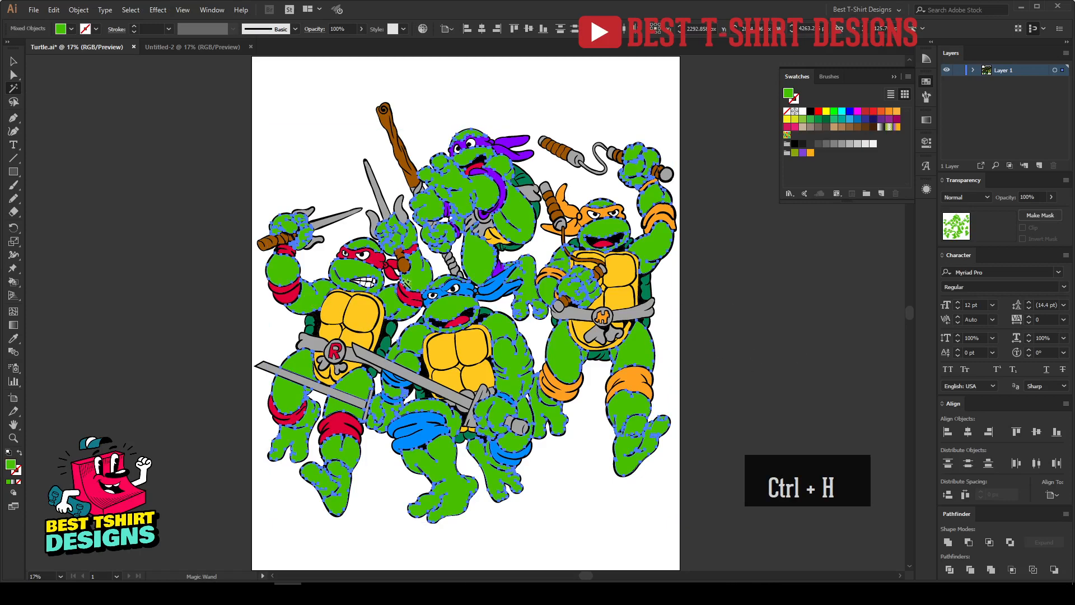
{"action": "scroll", "coordinate": [310, 322], "scroll_direction": "up", "scroll_amount": 7}
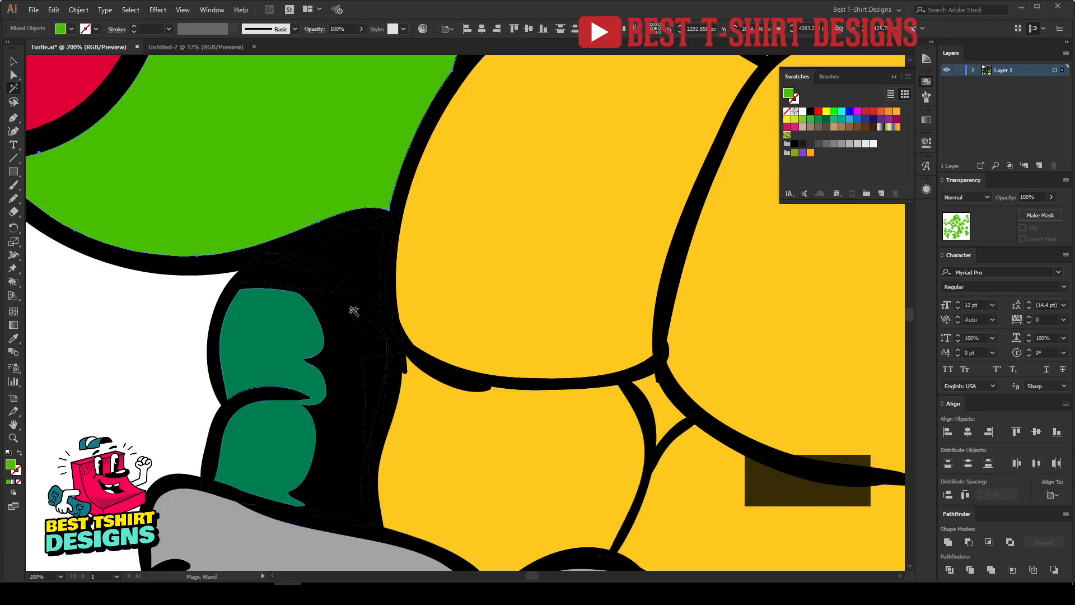
{"action": "scroll", "coordinate": [323, 277], "scroll_direction": "down", "scroll_amount": 4}
{"action": "scroll", "coordinate": [323, 278], "scroll_direction": "down", "scroll_amount": 3}
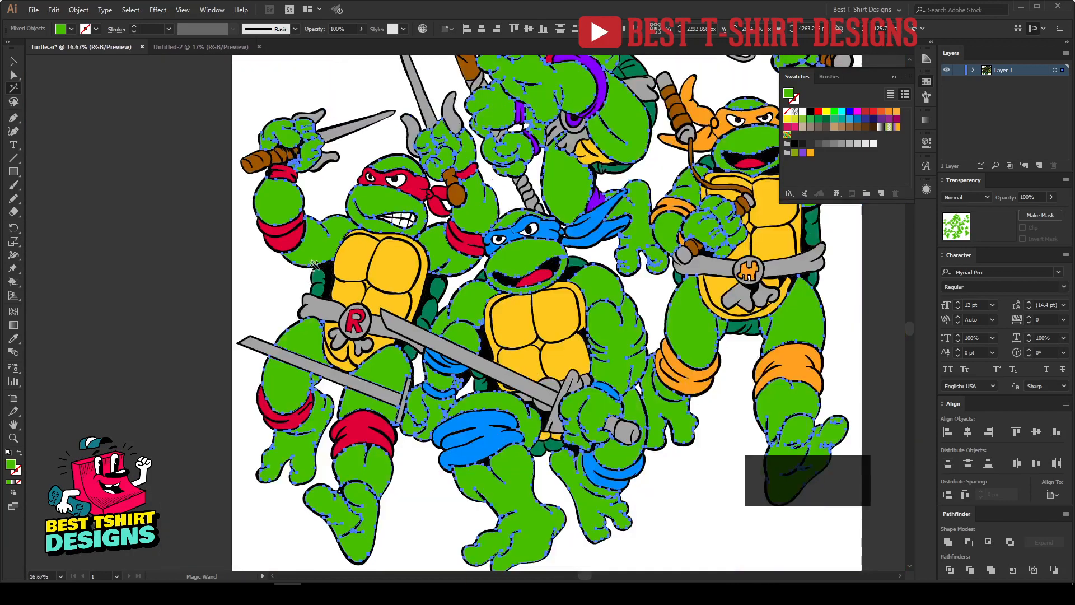
{"action": "scroll", "coordinate": [411, 316], "scroll_direction": "down", "scroll_amount": 1}
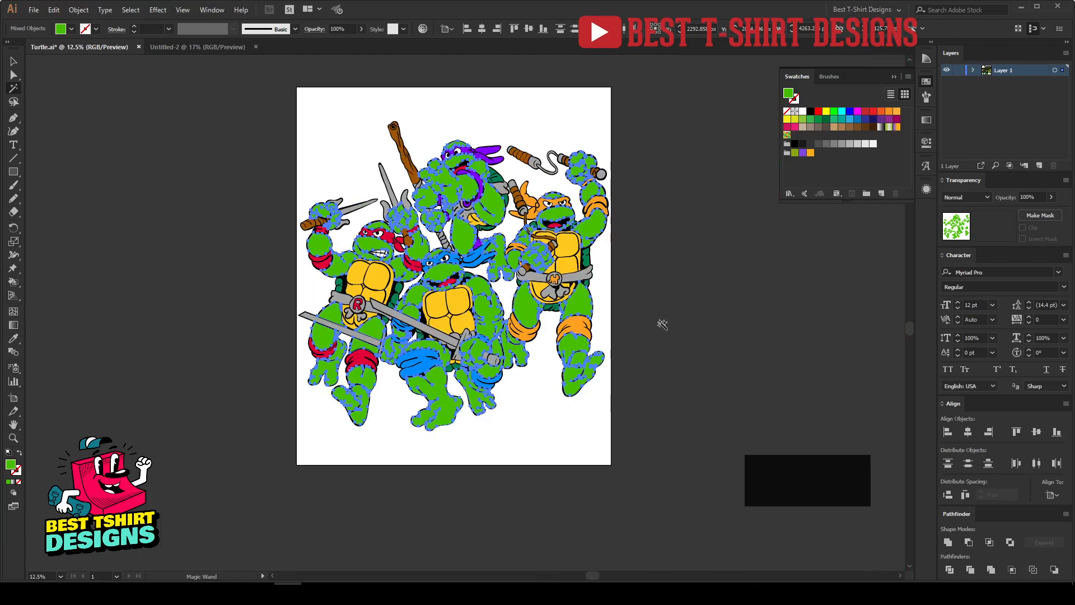
{"action": "key", "text": "ctrl+x"}
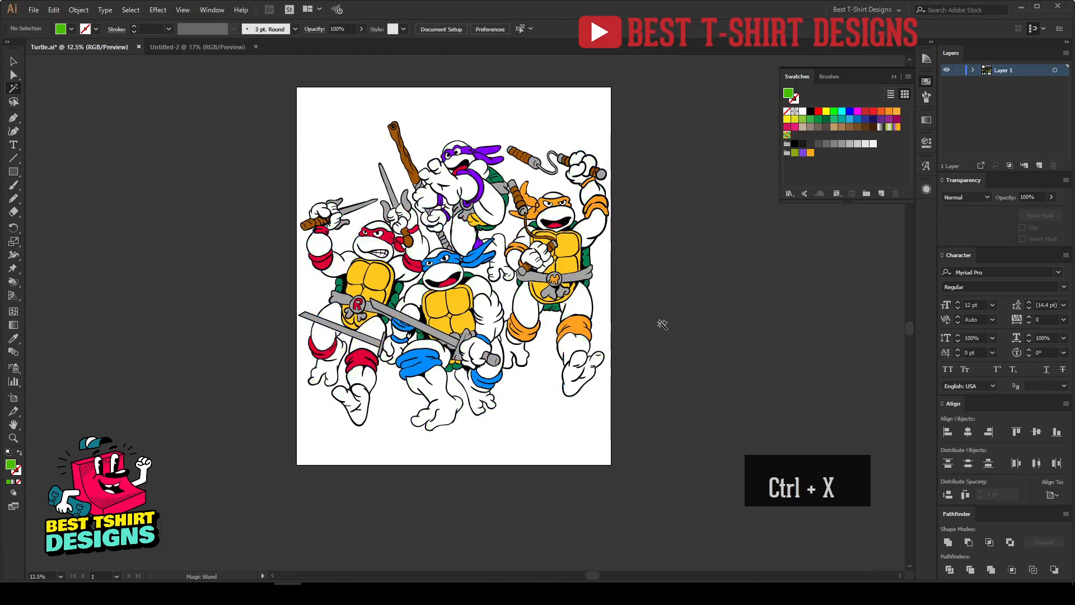
- Paste the cut green shapes in place in the new document and deselect them
{"action": "left_click", "coordinate": [205, 48]}
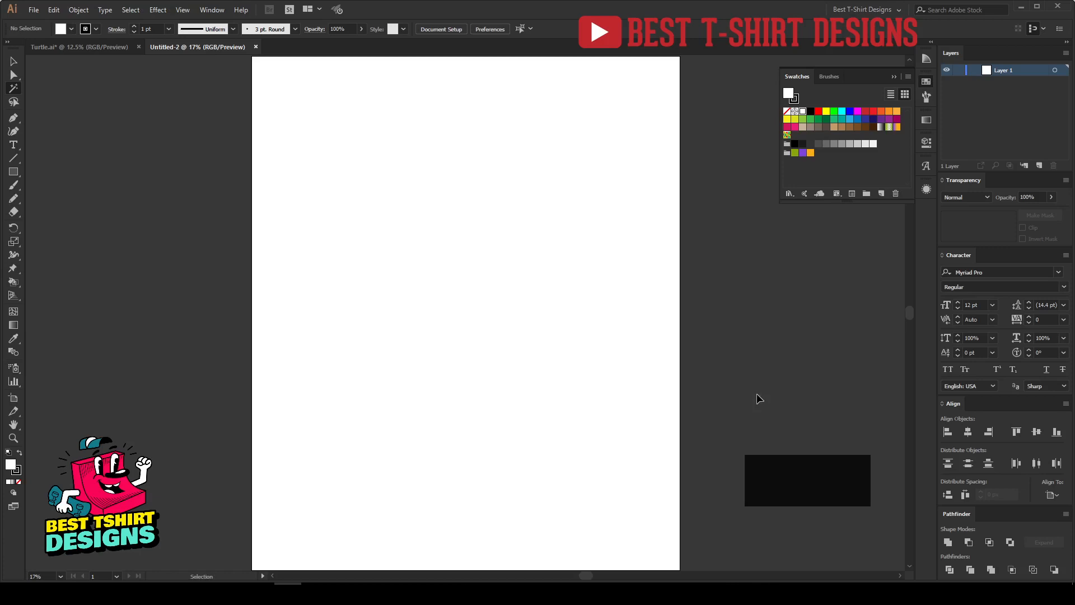
{"action": "key", "text": "ctrl+f"}
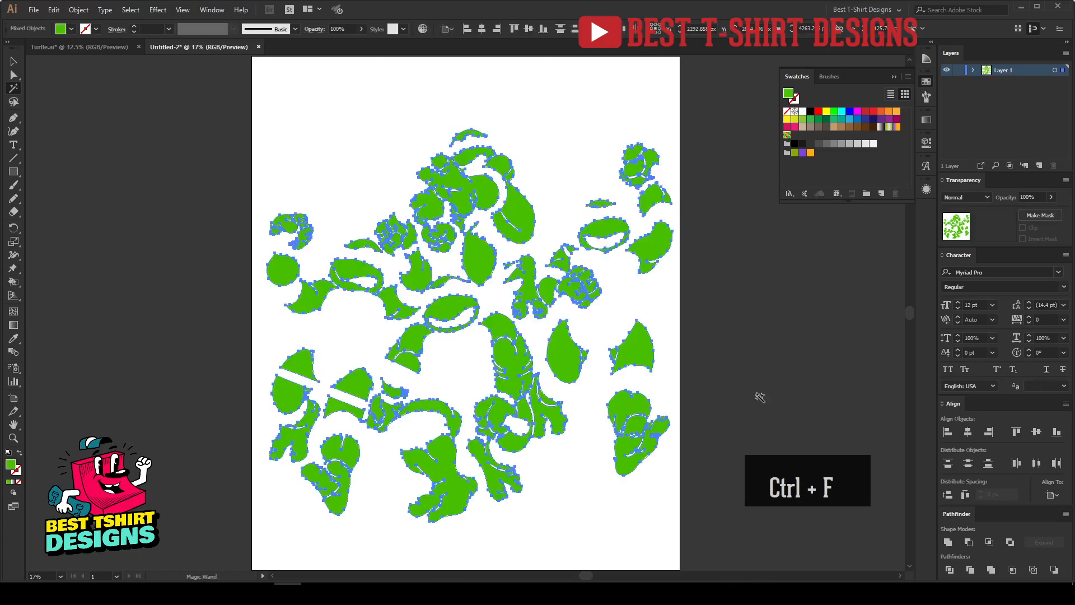
{"action": "key", "text": "v"}
{"action": "left_click", "coordinate": [462, 364]}
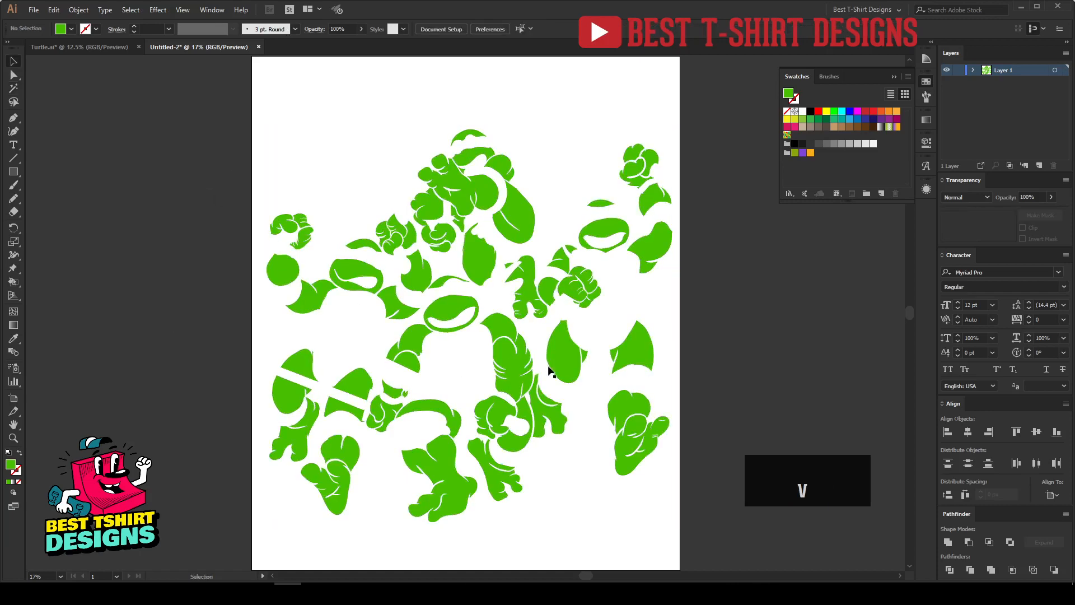
- Save the green separation as an SVG file named Green in the 142 Color Seperate folder and return to Turtle.ai
{"action": "key", "text": "ctrl+shift+s"}
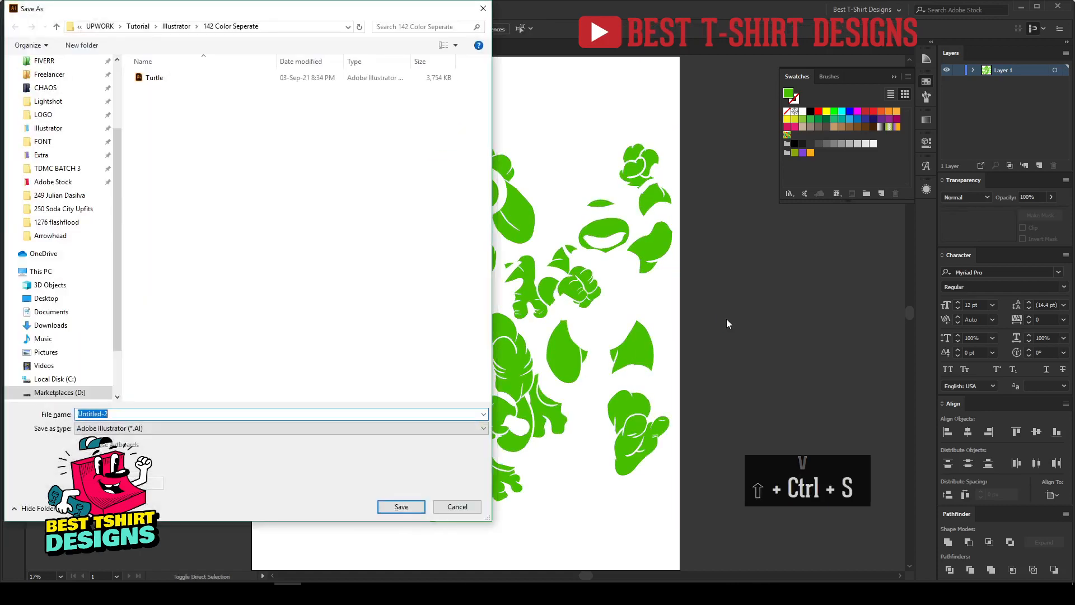
{"action": "type", "text": "Green"}
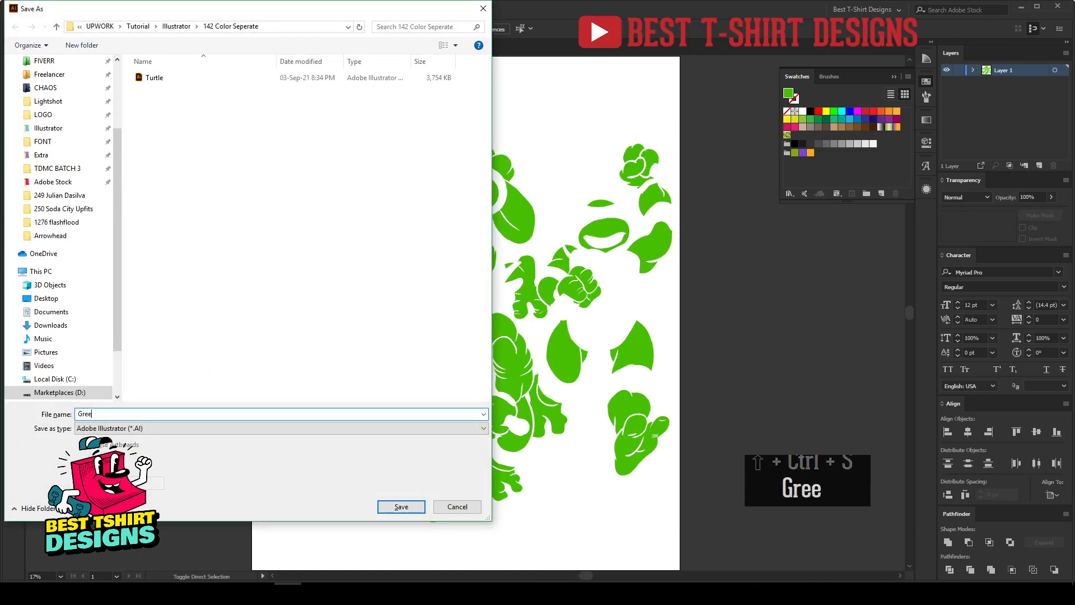
{"action": "left_click", "coordinate": [153, 428]}
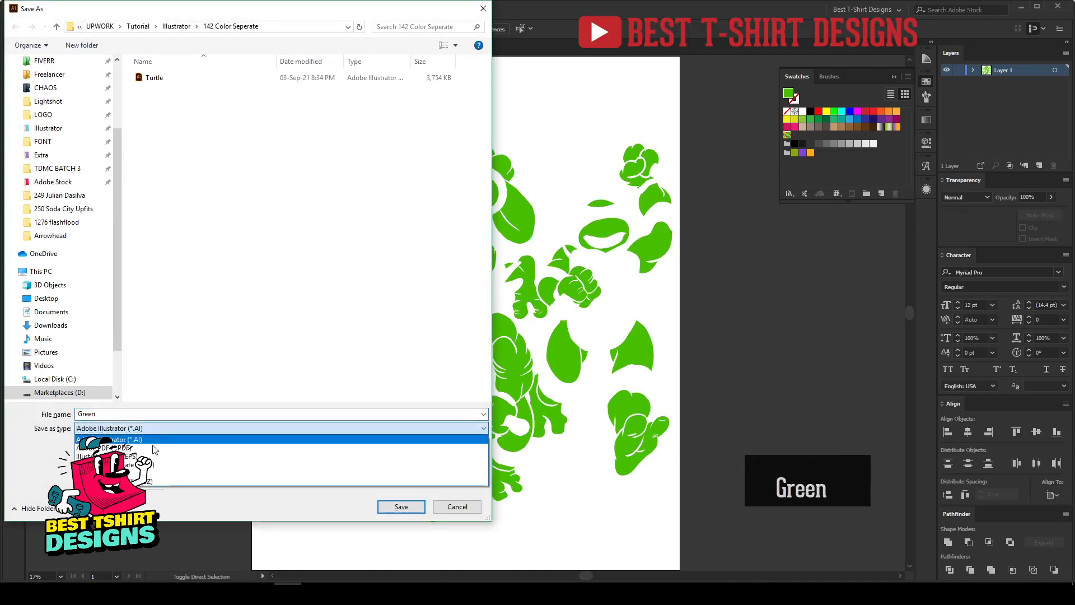
{"action": "left_click", "coordinate": [152, 474]}
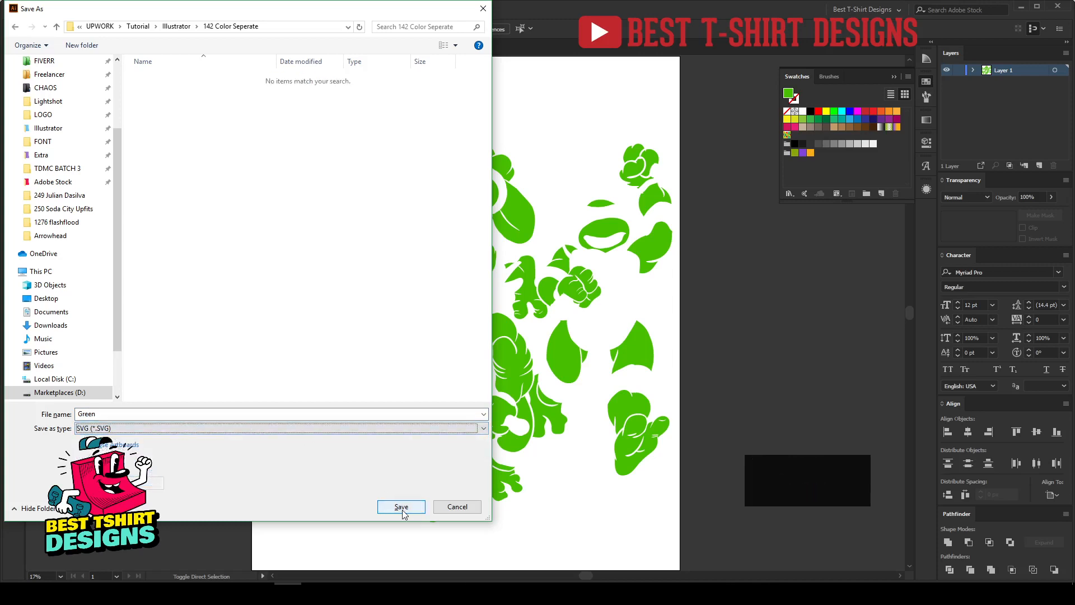
{"action": "left_click", "coordinate": [401, 507]}
{"action": "key", "text": "Return"}
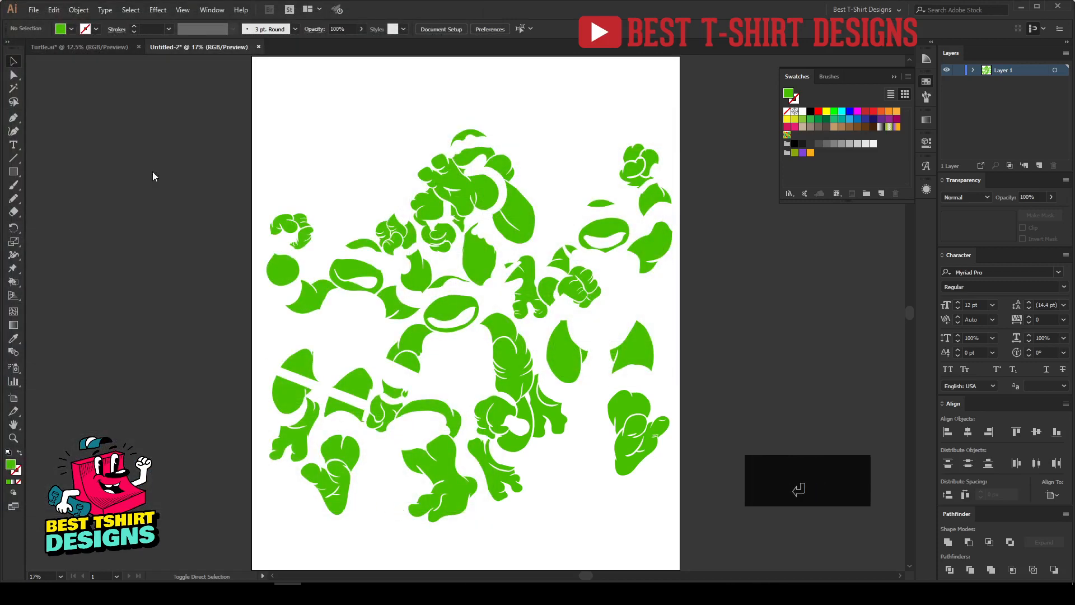
{"action": "left_click", "coordinate": [89, 47]}
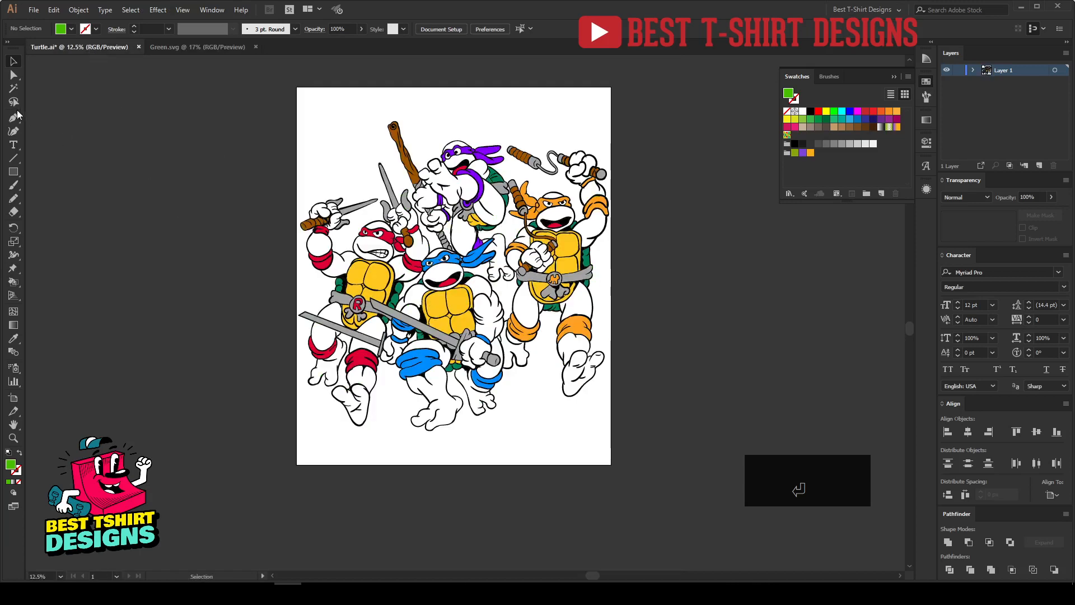
- Try to cut the yellow and orange shapes picked with the Magic Wand, undo the cut, and deselect them
{"action": "left_click", "coordinate": [437, 307]}
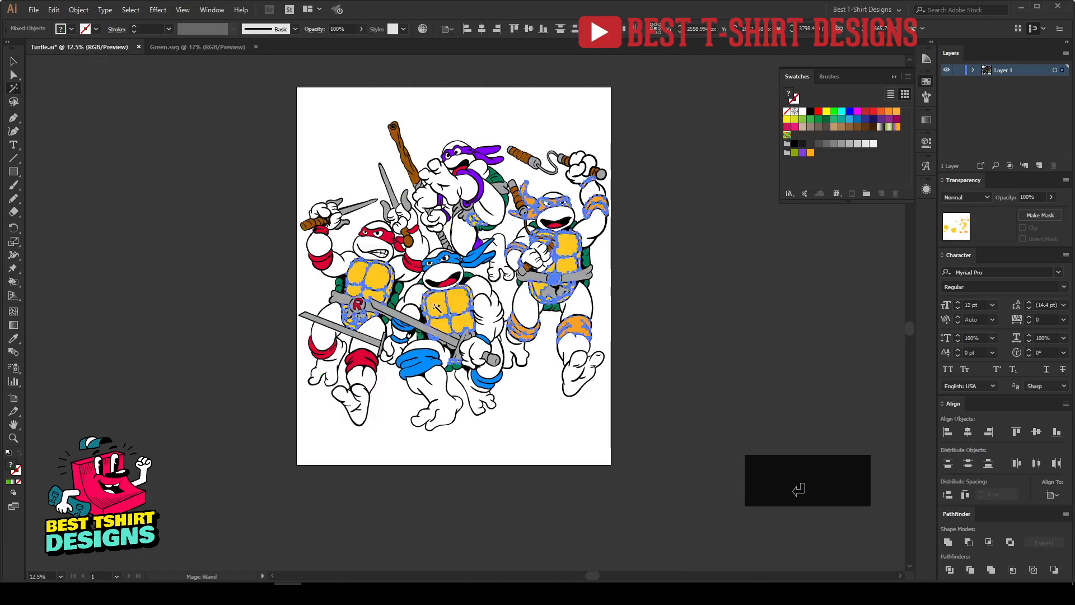
{"action": "key", "text": "ctrl+x"}
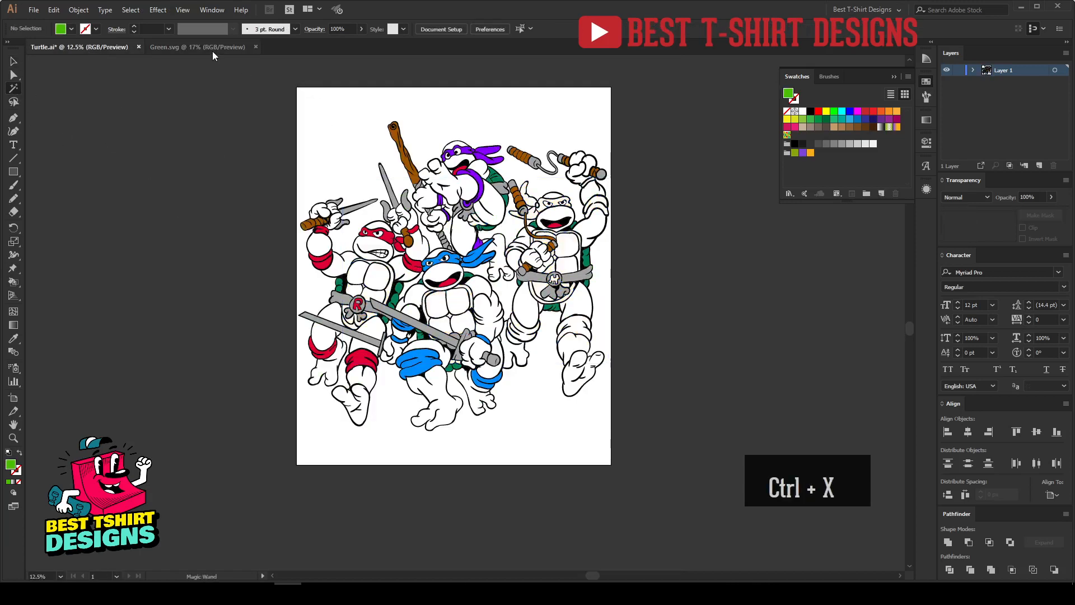
{"action": "key", "text": "ctrl+z"}
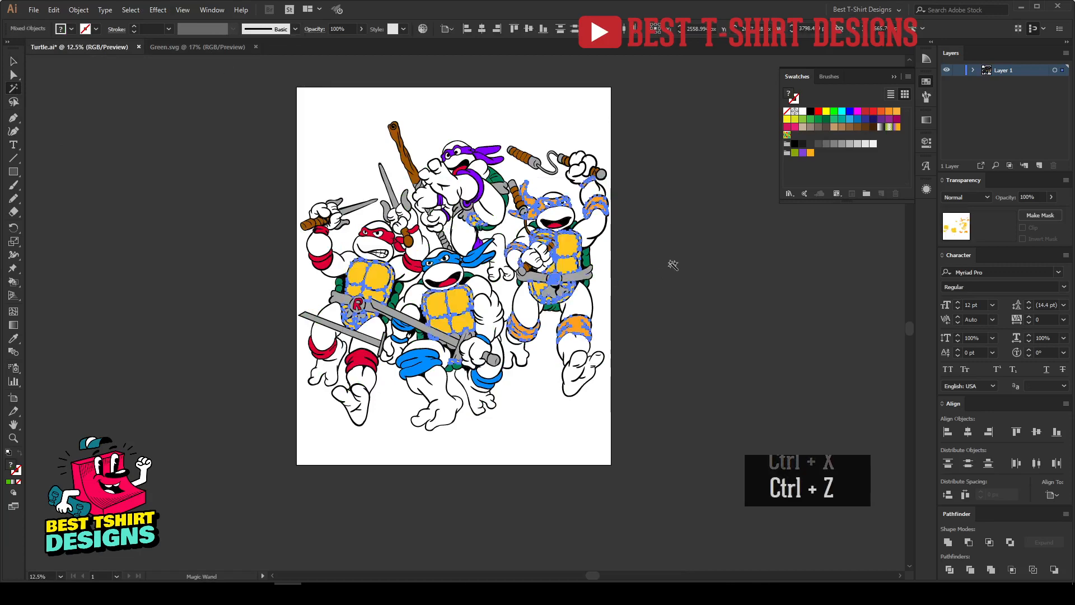
{"action": "key", "text": "v"}
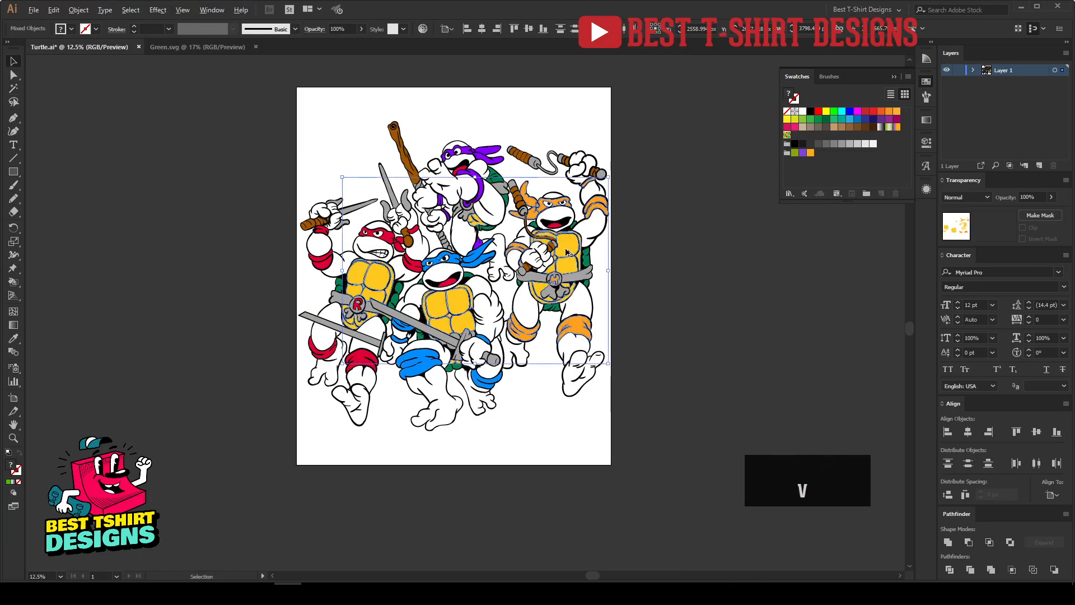
{"action": "scroll", "coordinate": [567, 253], "scroll_direction": "up", "scroll_amount": 3}
{"action": "left_click", "coordinate": [726, 297]}
- Isolate the artwork group and select every shape that has the same yellow fill as the orange-masked turtle's chest plate
{"action": "scroll", "coordinate": [669, 185], "scroll_direction": "up", "scroll_amount": 2}
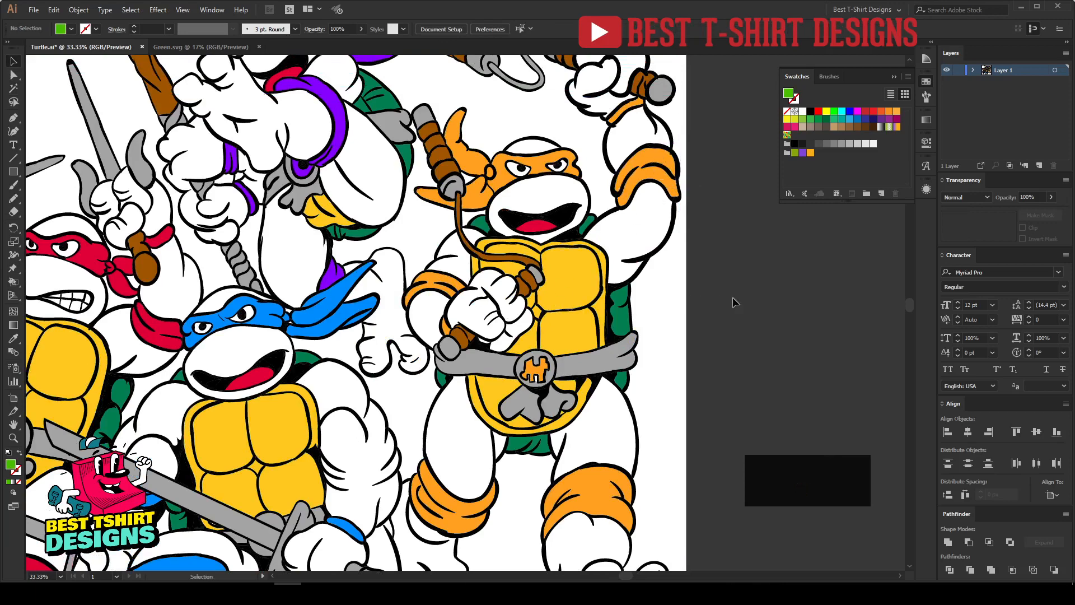
{"action": "double_click", "coordinate": [580, 276]}
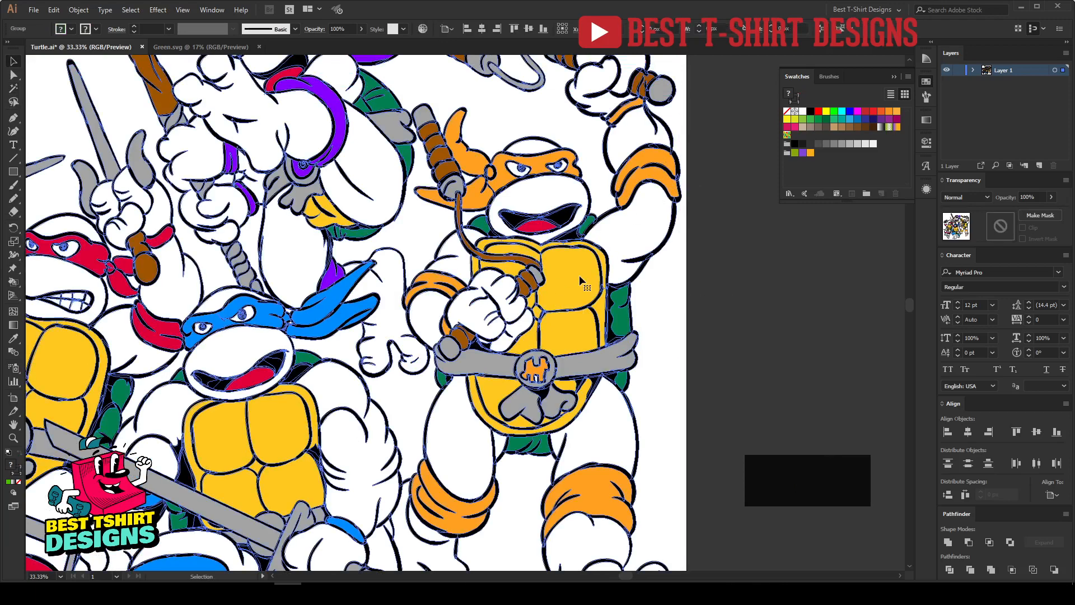
{"action": "scroll", "coordinate": [580, 274], "scroll_direction": "down", "scroll_amount": 1}
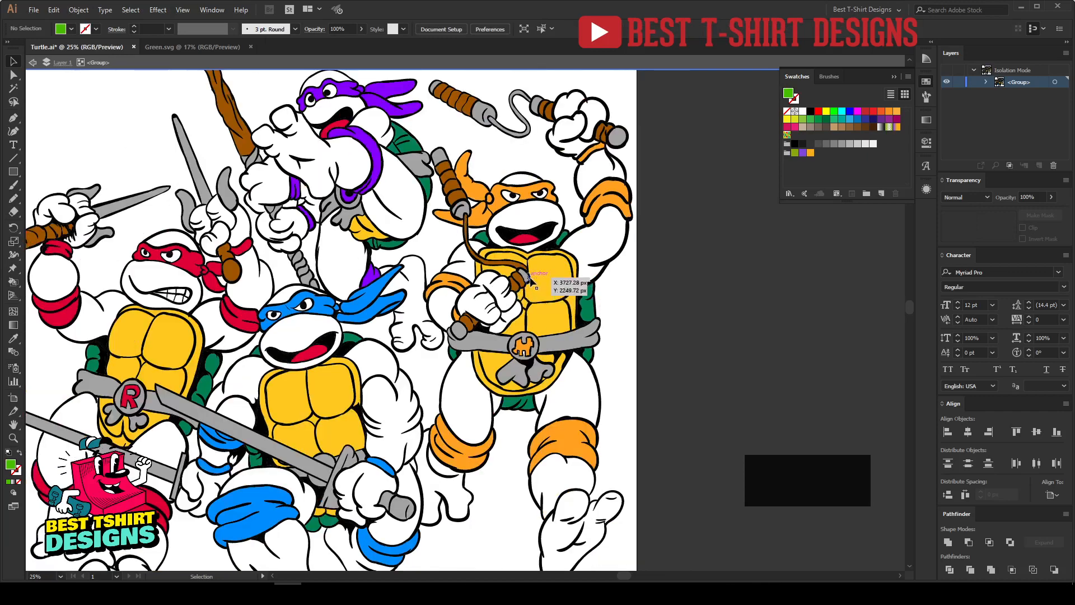
{"action": "left_click", "coordinate": [546, 278]}
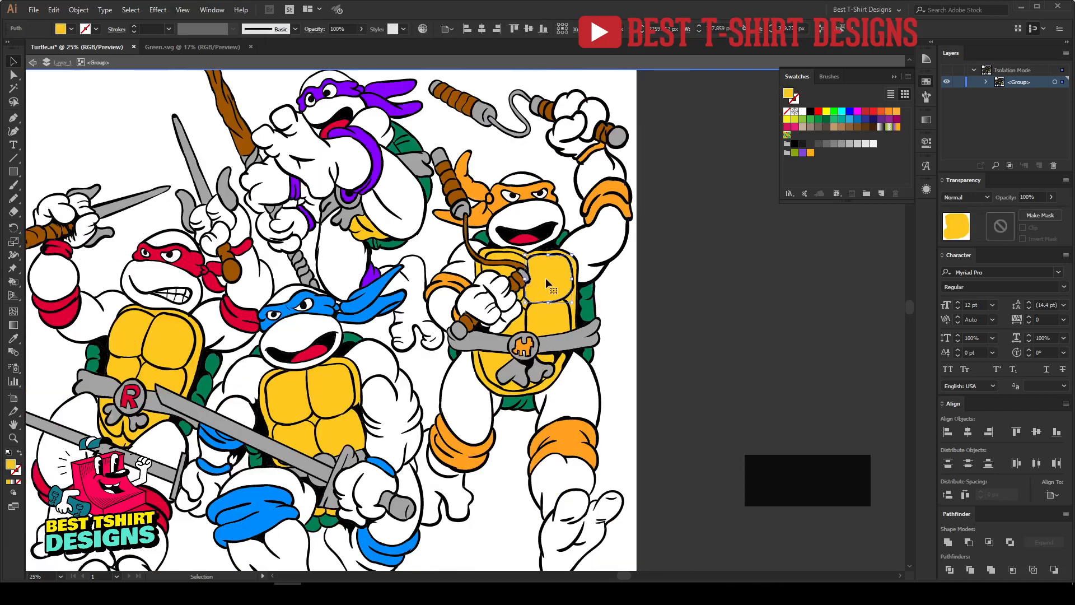
{"action": "left_click", "coordinate": [134, 10]}
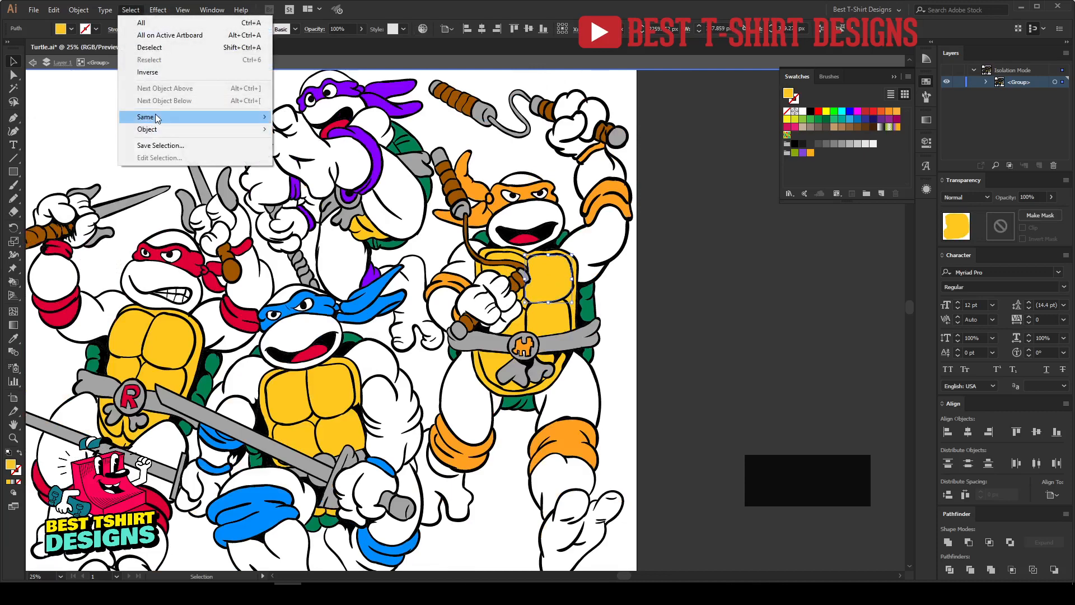
{"action": "mouse_move", "coordinate": [235, 117]}
{"action": "left_click", "coordinate": [323, 166]}
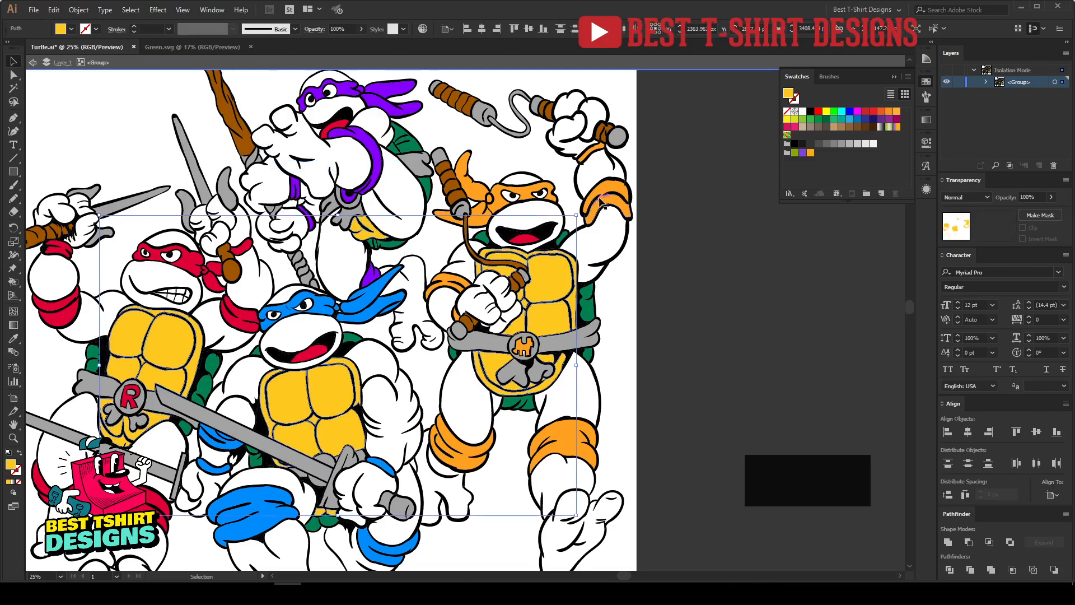
- Try picking the yellow chest-plate shapes with the Magic Wand on the orange-masked turtle, and deselect the result
{"action": "scroll", "coordinate": [512, 174], "scroll_direction": "up", "scroll_amount": 2}
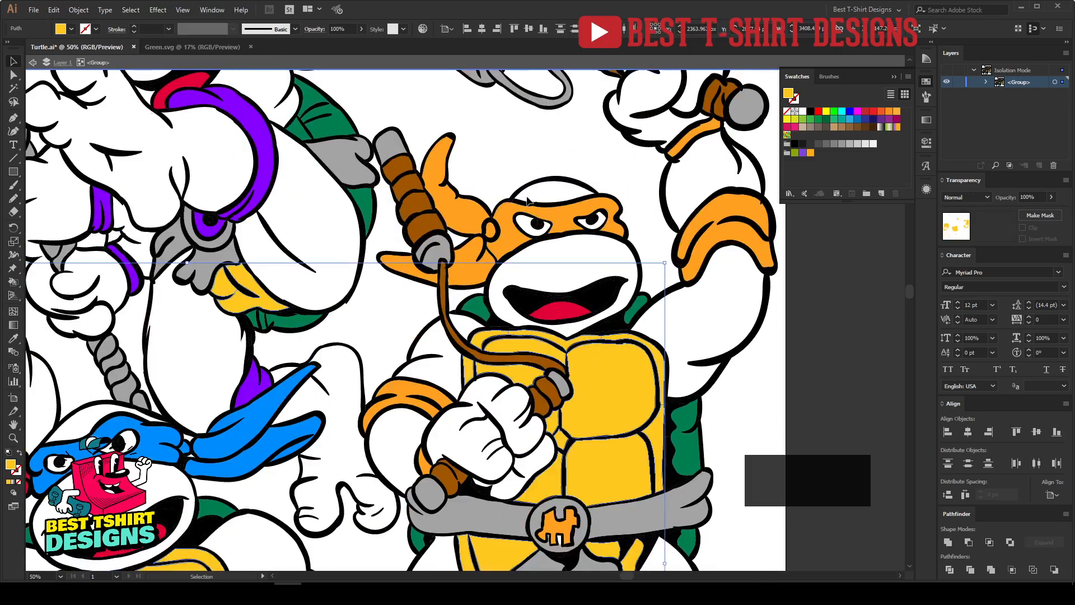
{"action": "left_click", "coordinate": [14, 88]}
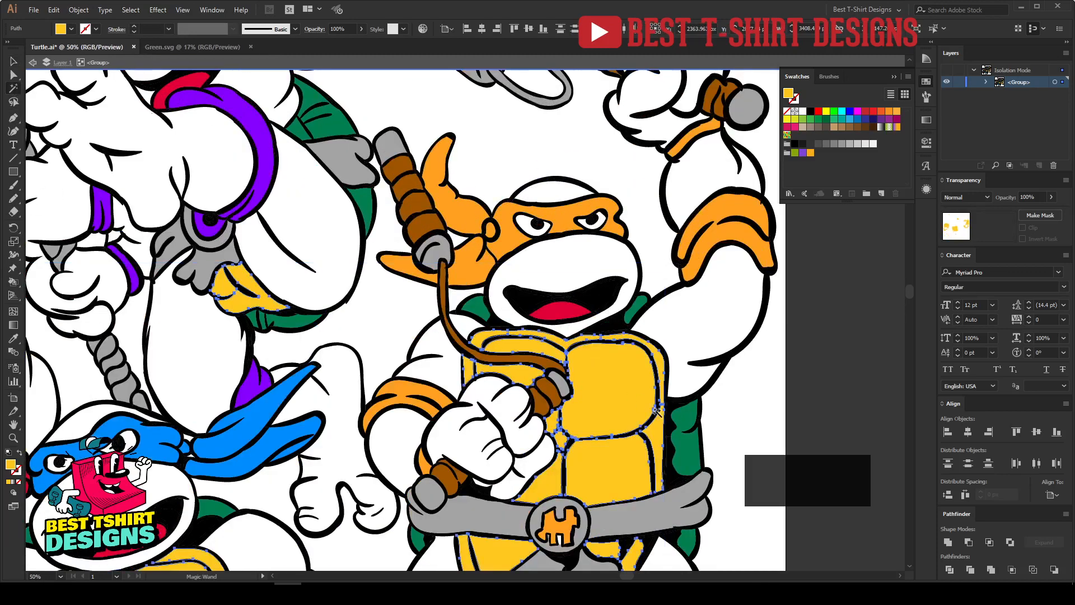
{"action": "left_click", "coordinate": [619, 389]}
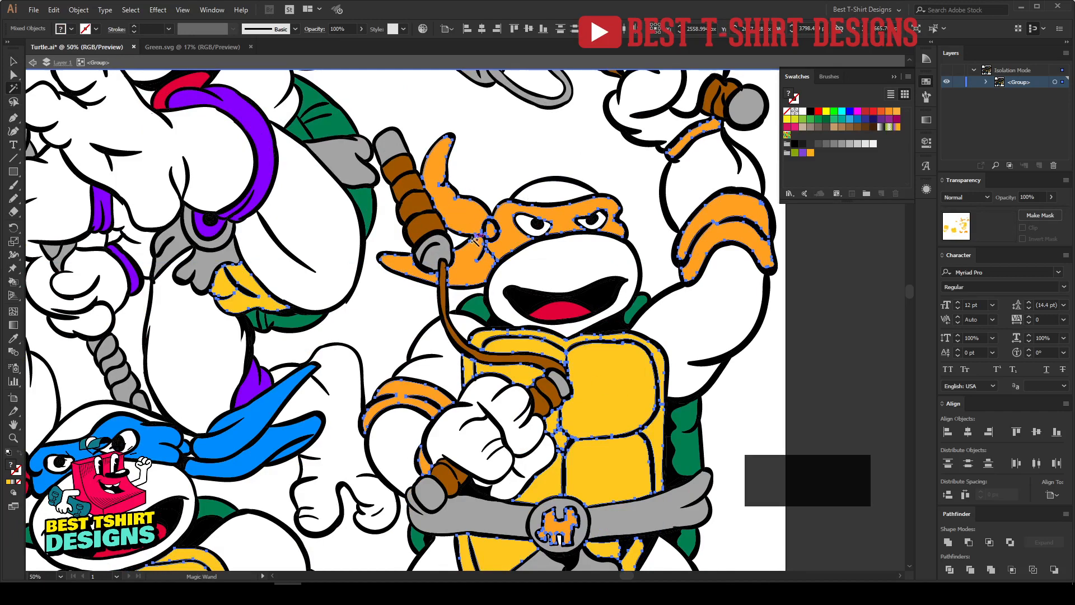
{"action": "key", "text": "v"}
{"action": "left_click", "coordinate": [509, 168]}
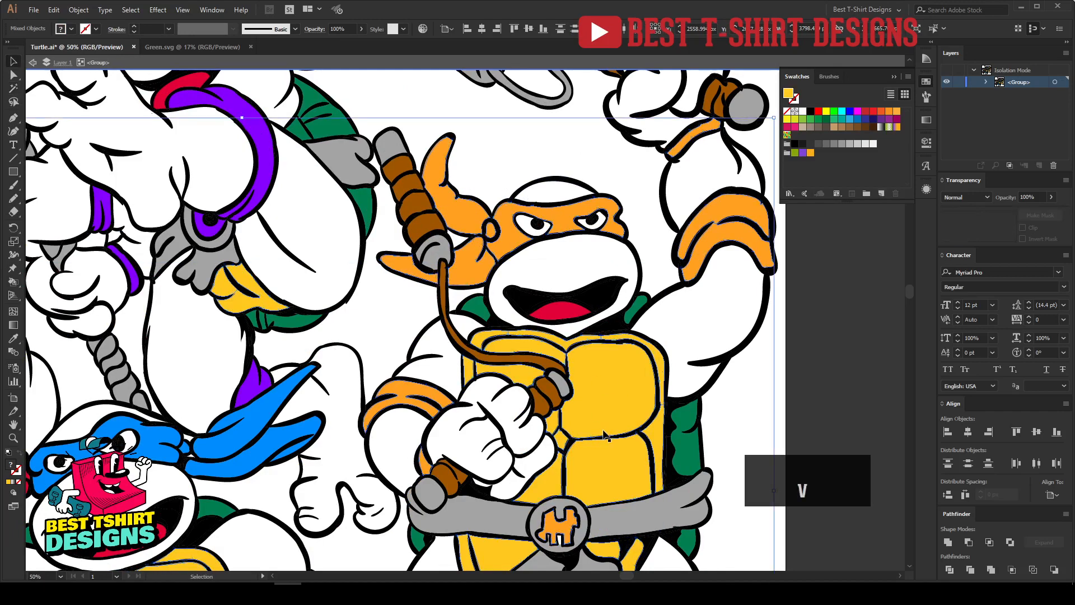
- Select every shape with the same yellow fill as the orange-masked turtle's chest plate and cut them from the artwork
{"action": "left_click", "coordinate": [608, 404]}
{"action": "key", "text": "ctrl+w"}
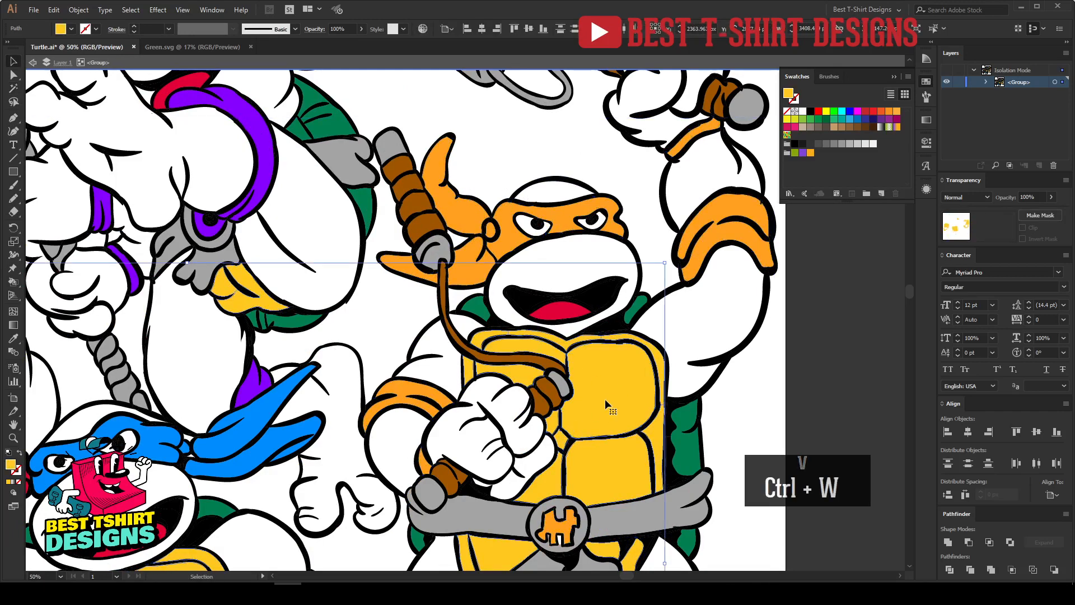
{"action": "scroll", "coordinate": [400, 255], "scroll_direction": "down", "scroll_amount": 4}
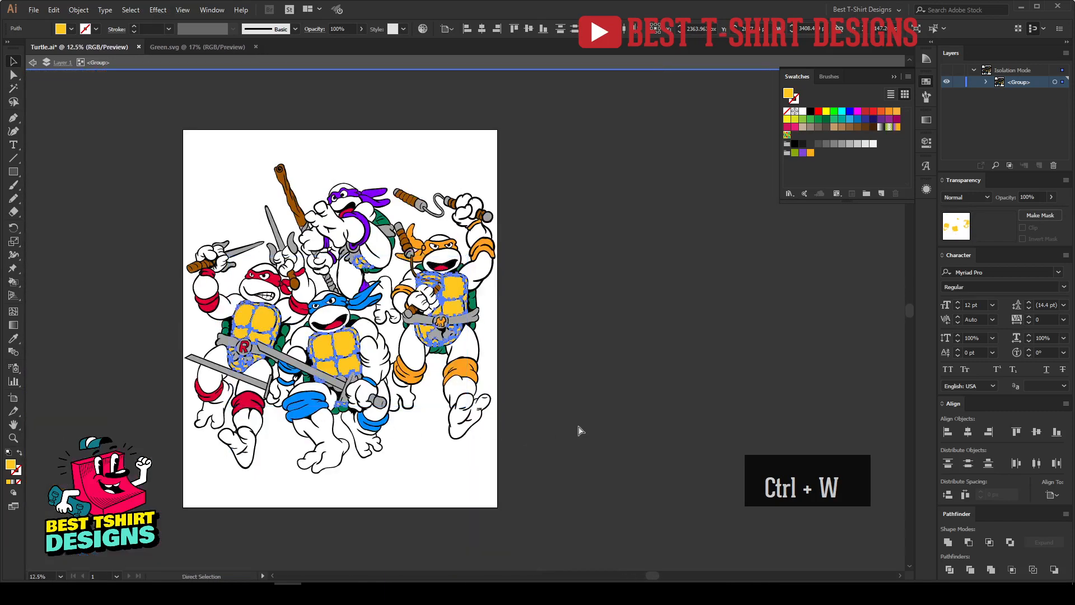
{"action": "key", "text": "ctrl+x"}
- Delete all the green shapes in Green.svg, paste the cut yellow shapes in place, and deselect them
{"action": "left_click", "coordinate": [193, 46]}
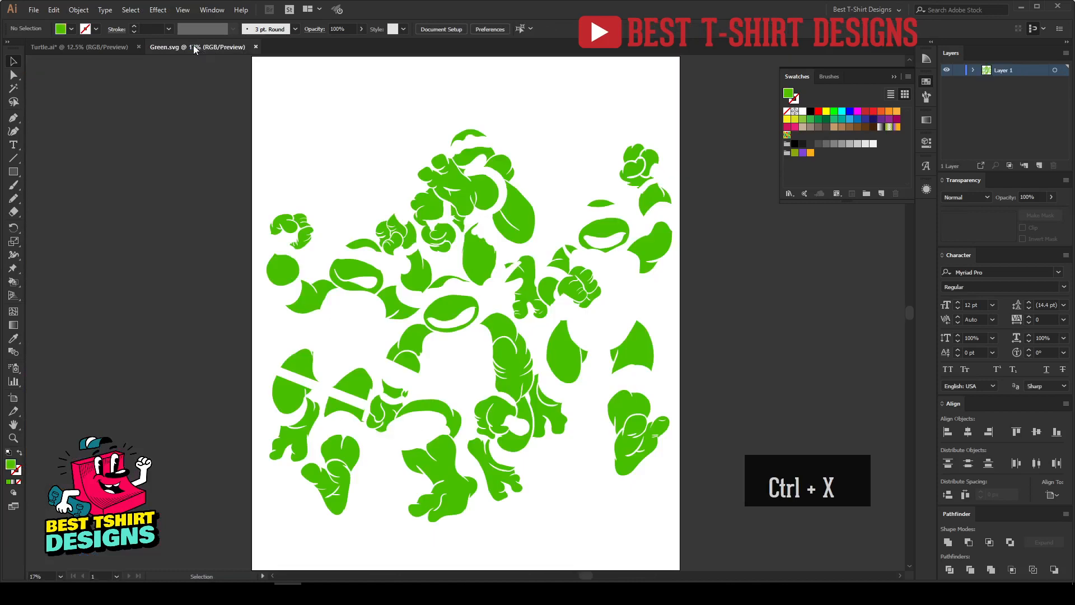
{"action": "key", "text": "ctrl+a"}
{"action": "key", "text": "Delete"}
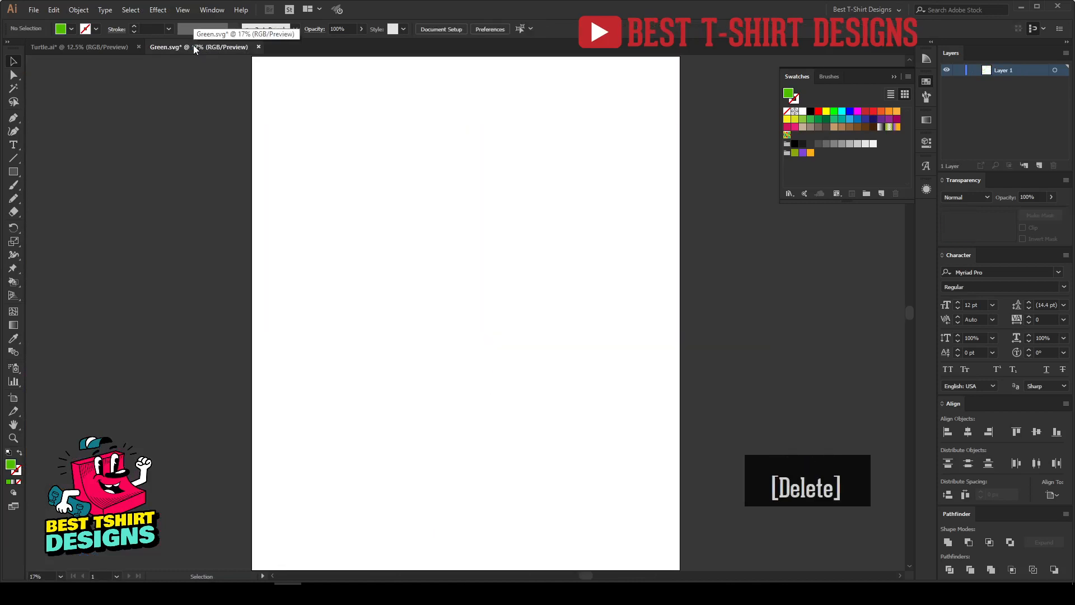
{"action": "key", "text": "ctrl+f"}
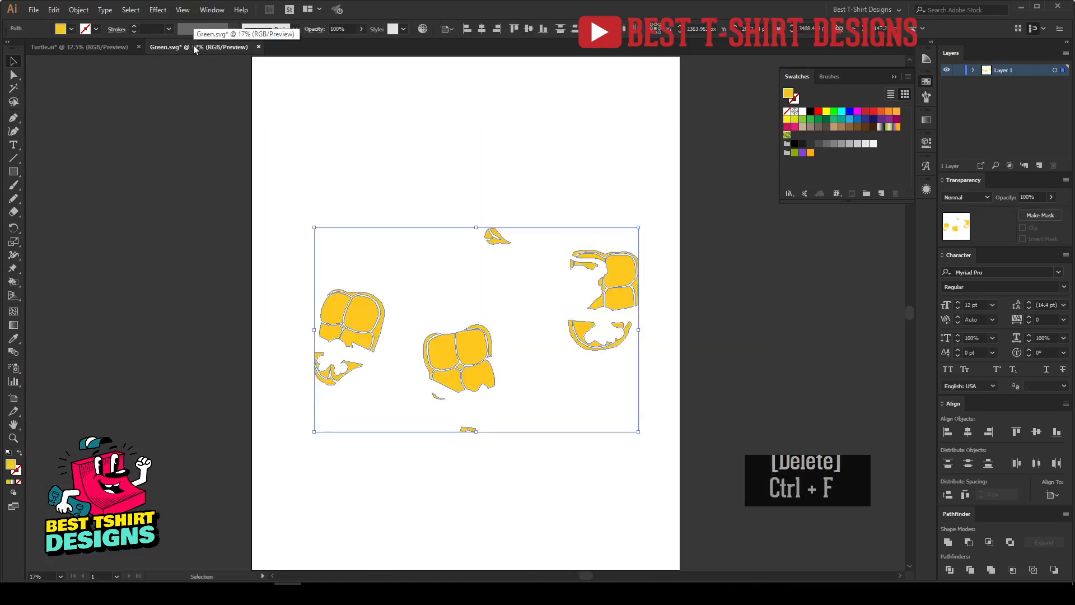
{"action": "left_click", "coordinate": [533, 362]}
- Save the yellow separation as an SVG file named Yellow in the 142 Color Seperate folder and return to Turtle.ai
{"action": "key", "text": "ctrl+shift+s"}
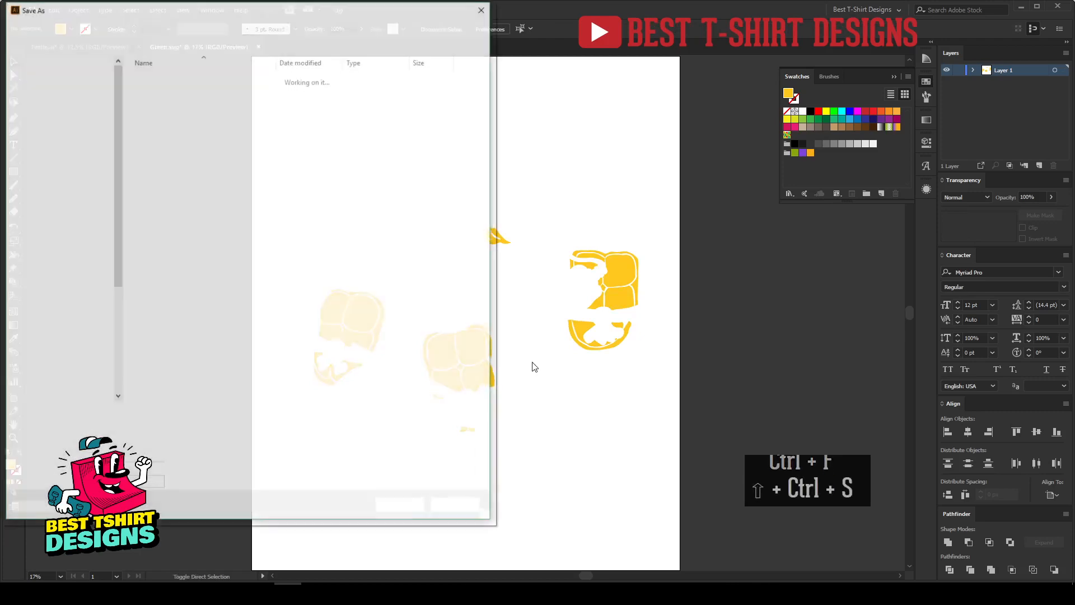
{"action": "type", "text": "Yellow"}
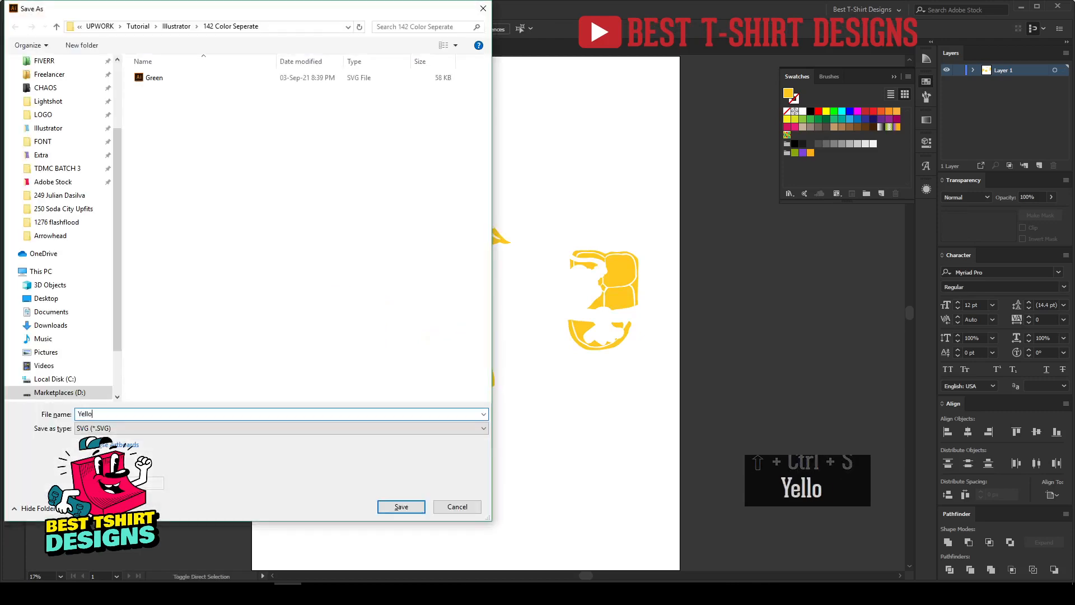
{"action": "key", "text": "Return"}
{"action": "key", "text": "Return"}
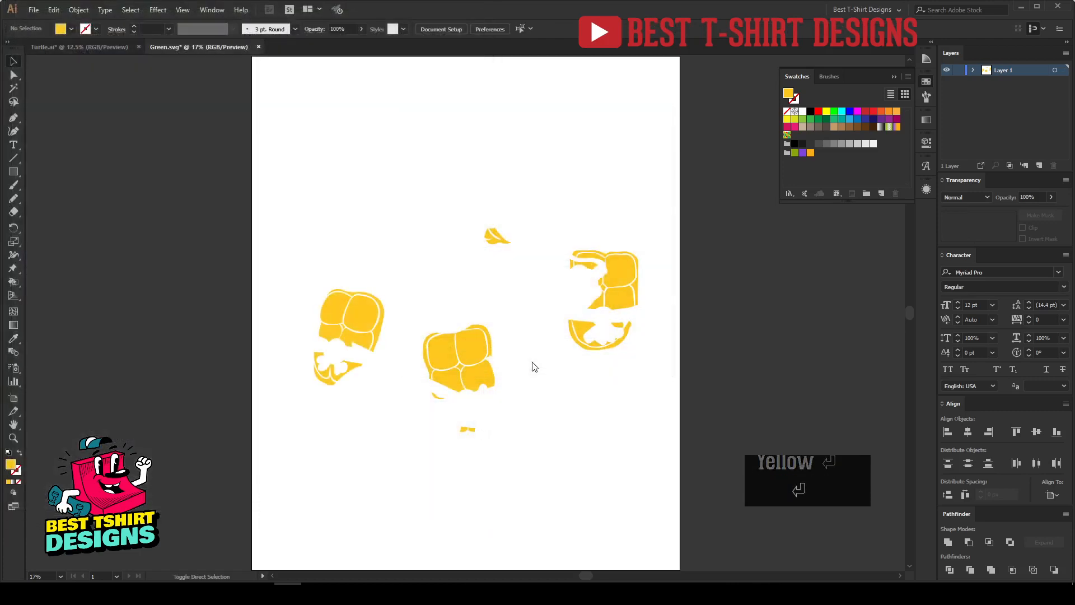
{"action": "left_click", "coordinate": [110, 48]}
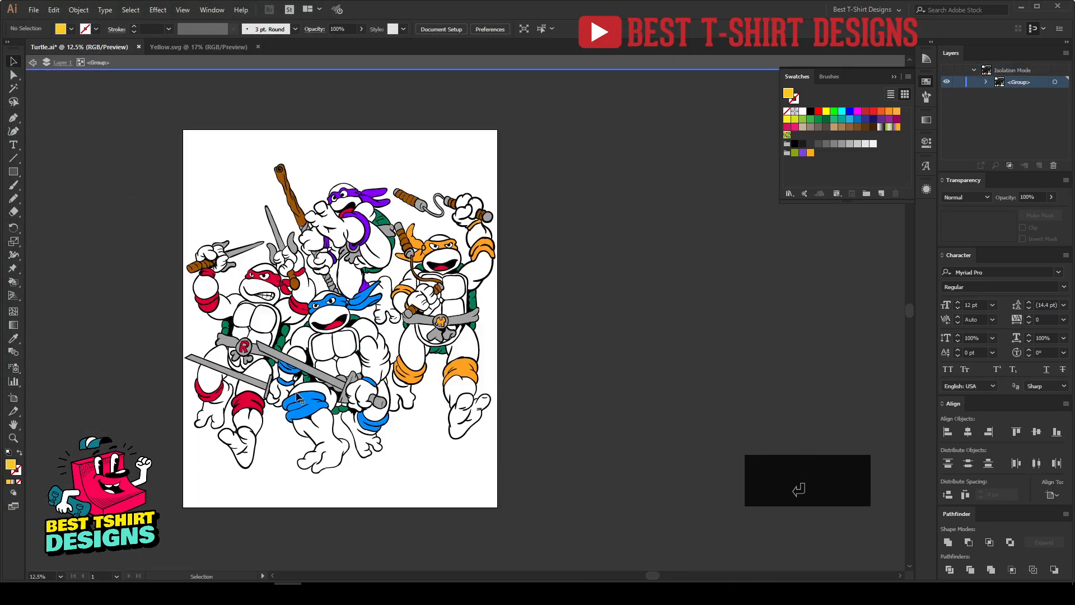
- Isolate the artwork group and select every shape with the same red fill as the red-masked turtle's knee pad
{"action": "scroll", "coordinate": [250, 394], "scroll_direction": "up", "scroll_amount": 1}
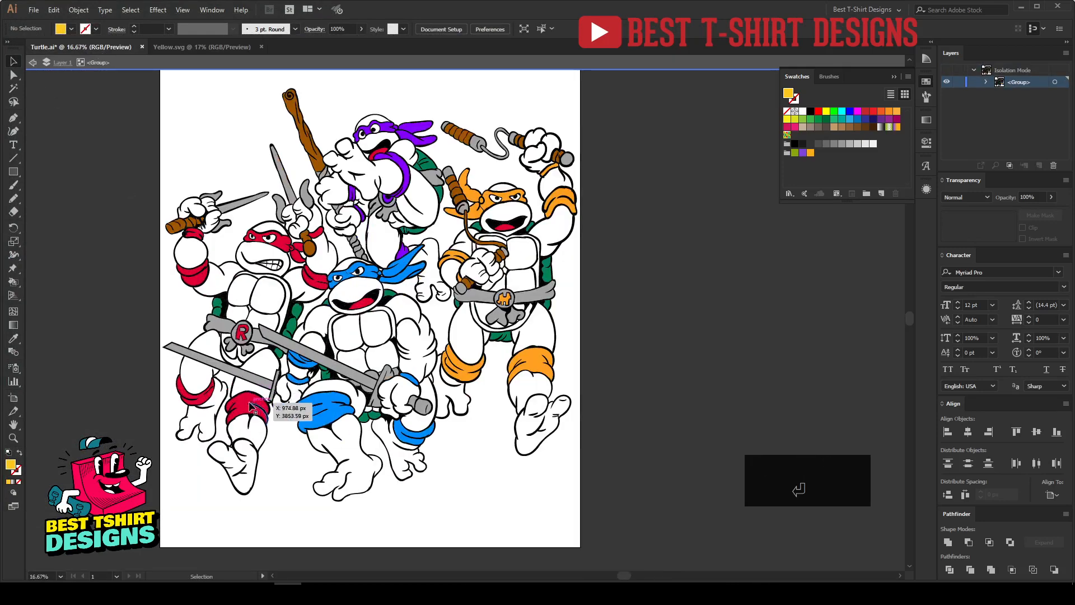
{"action": "double_click", "coordinate": [246, 404]}
{"action": "double_click", "coordinate": [304, 458]}
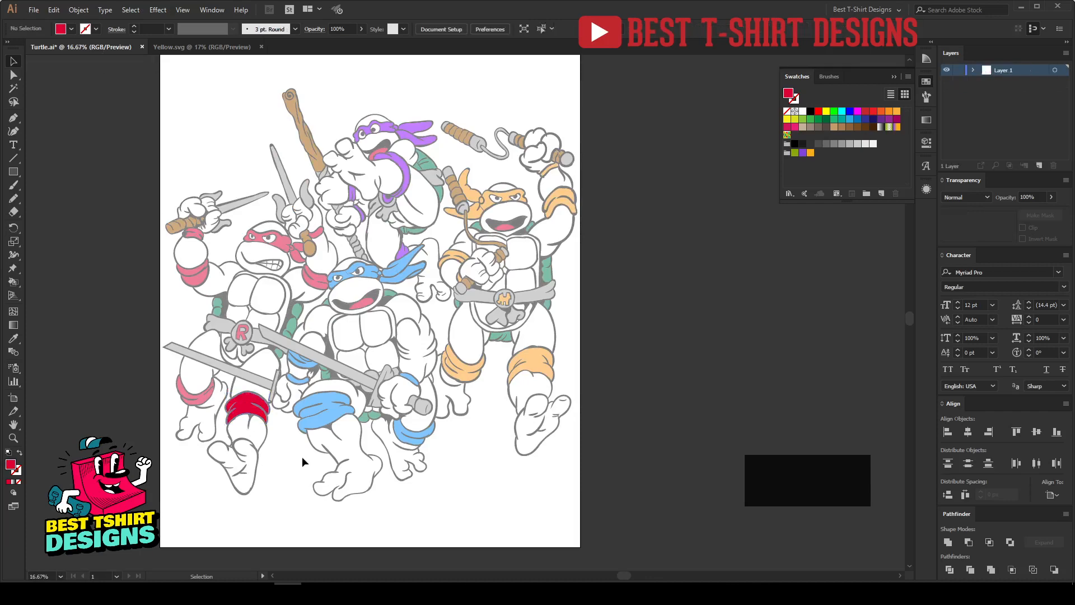
{"action": "double_click", "coordinate": [244, 403]}
{"action": "key", "text": "a"}
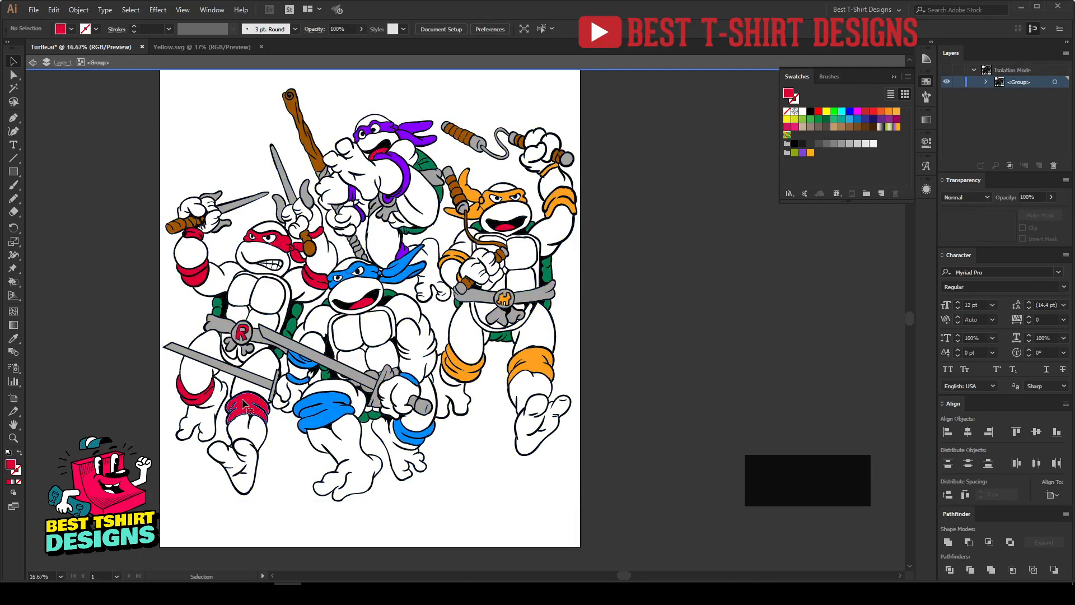
{"action": "left_click", "coordinate": [245, 403]}
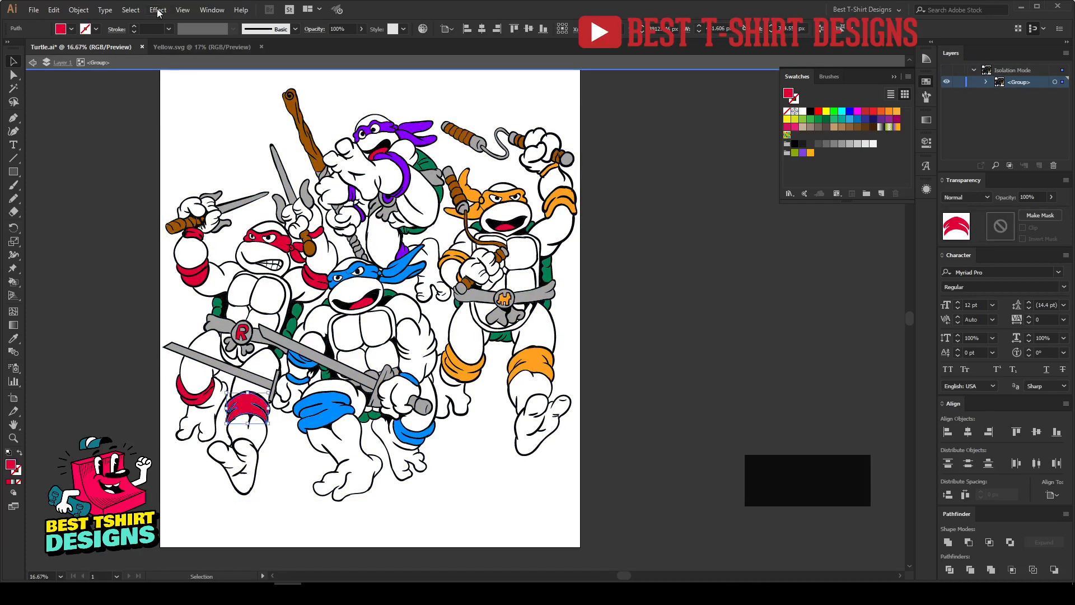
{"action": "key", "text": "v"}
{"action": "key", "text": "ctrl+w"}
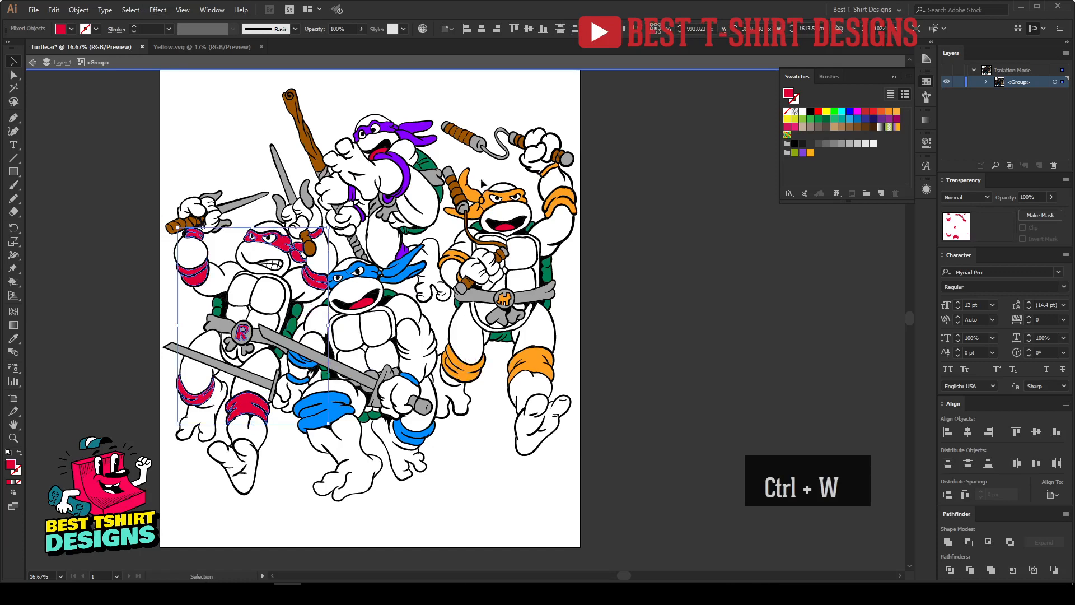
- Add the red tongues of the blue-, orange- and purple-masked turtles to the selection and match its fill to one red with the Eyedropper
{"action": "key", "text": "ctrl+plus"}
{"action": "key", "text": "ctrl+plus"}
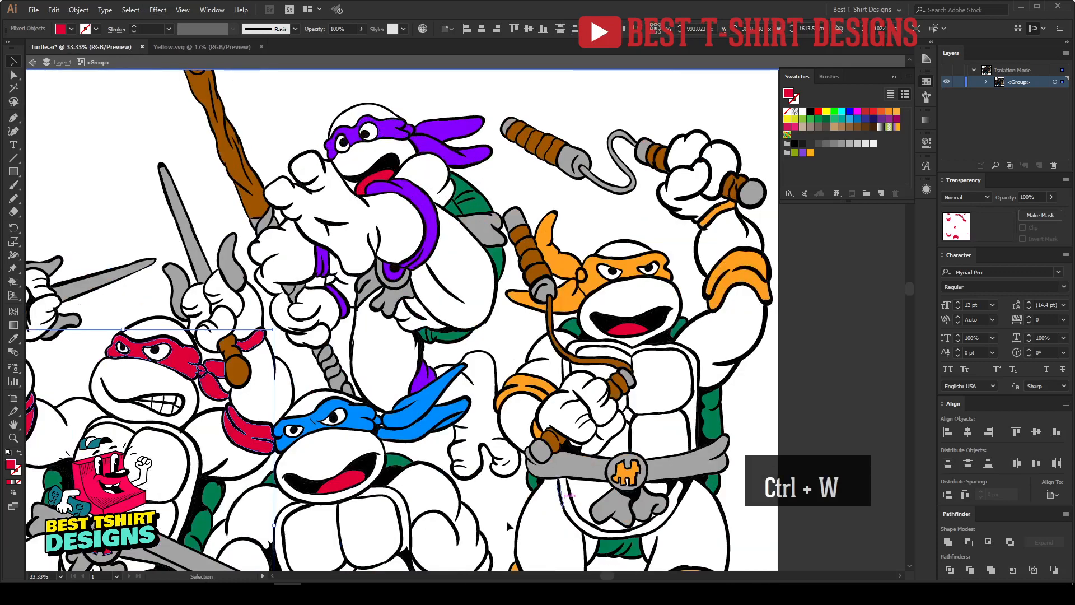
{"action": "scroll", "coordinate": [347, 496], "scroll_direction": "up", "scroll_amount": 1}
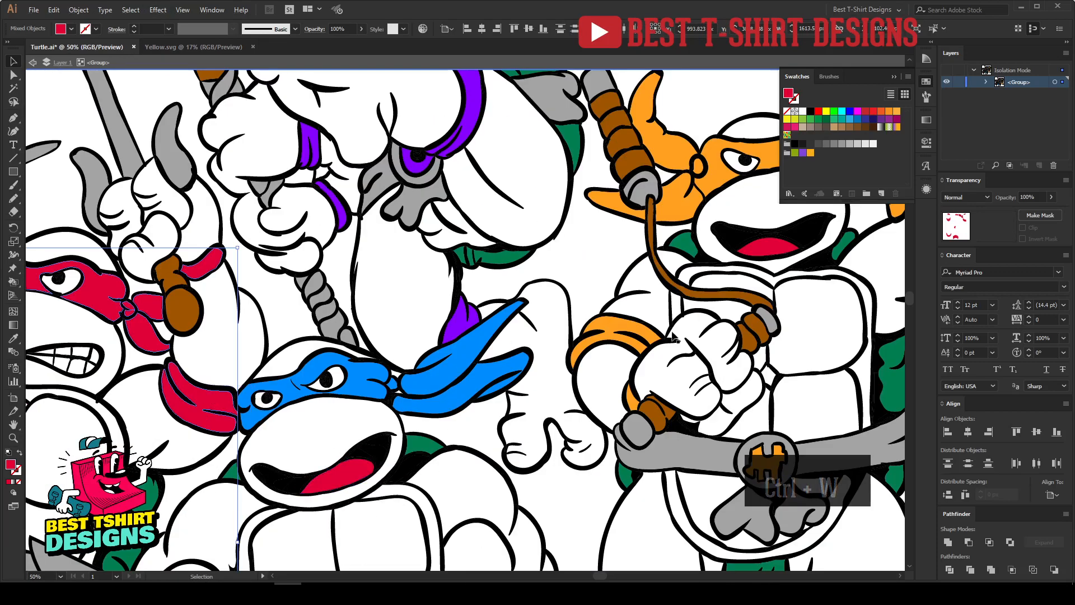
{"action": "left_click", "coordinate": [358, 472], "text": "shift"}
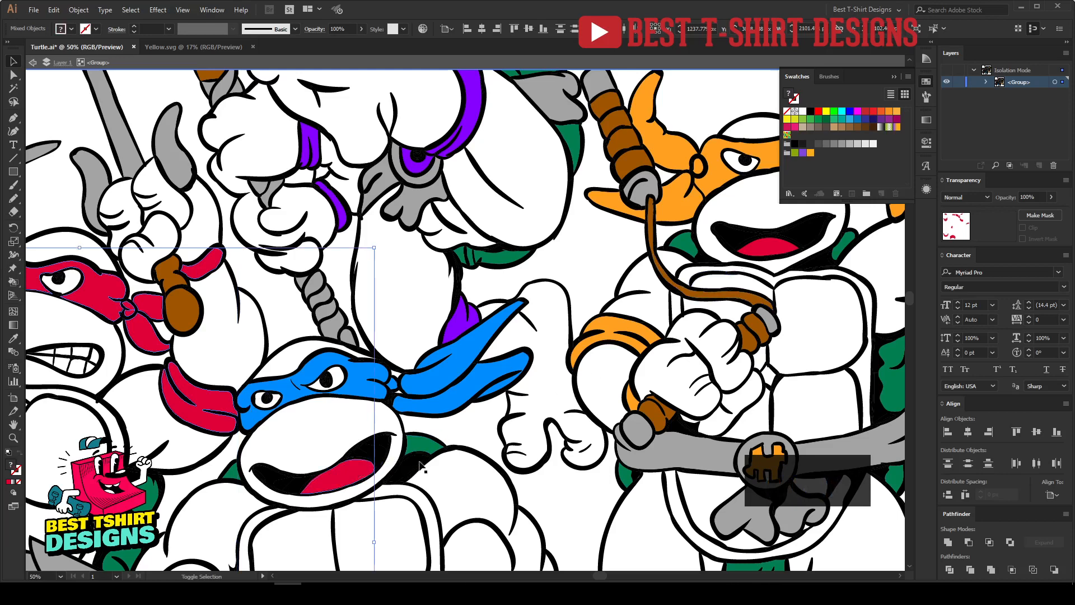
{"action": "left_click", "coordinate": [769, 248], "text": "shift"}
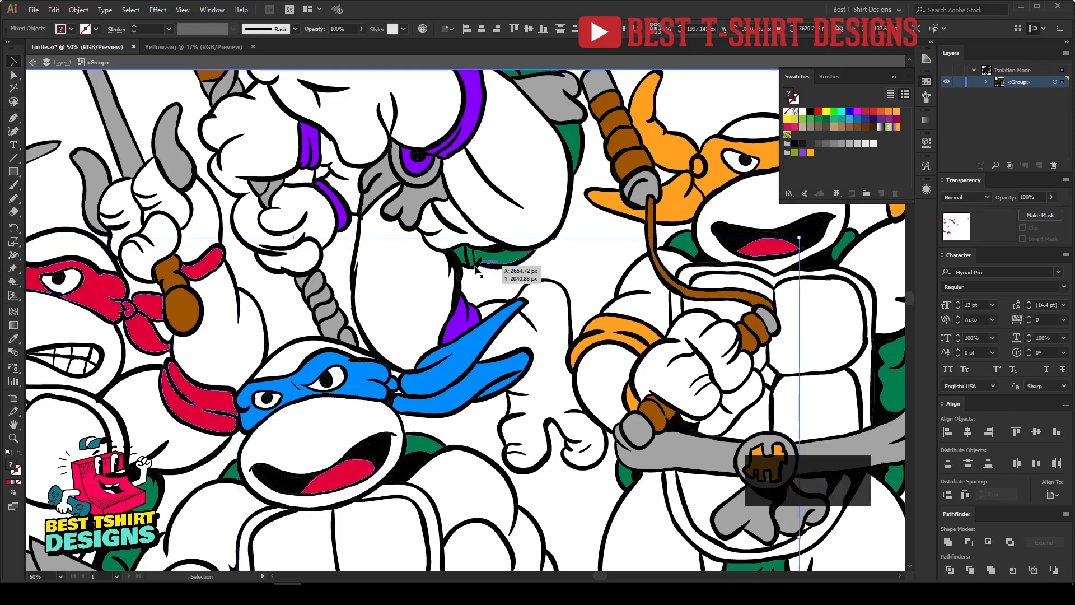
{"action": "scroll", "coordinate": [769, 248], "scroll_direction": "up", "scroll_amount": 3}
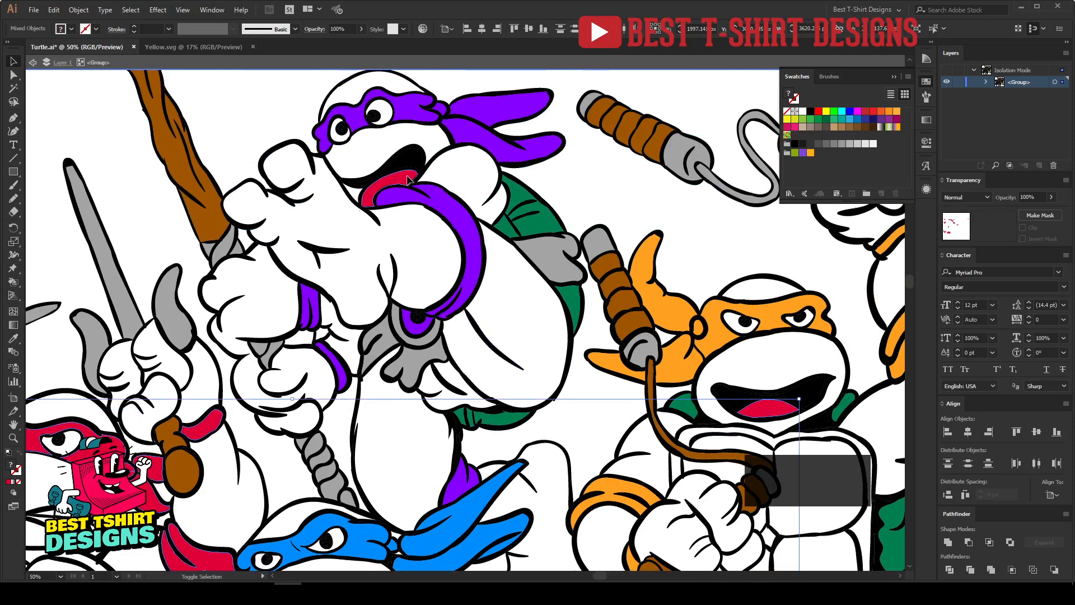
{"action": "left_click", "coordinate": [409, 179], "text": "shift"}
{"action": "scroll", "coordinate": [543, 241], "scroll_direction": "down", "scroll_amount": 1}
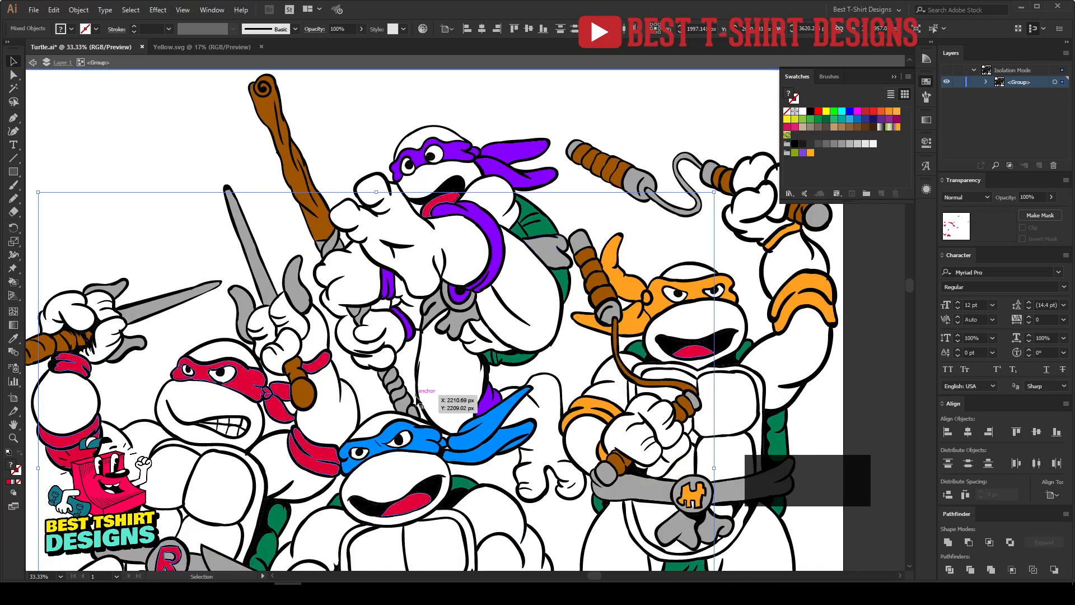
{"action": "key", "text": "i"}
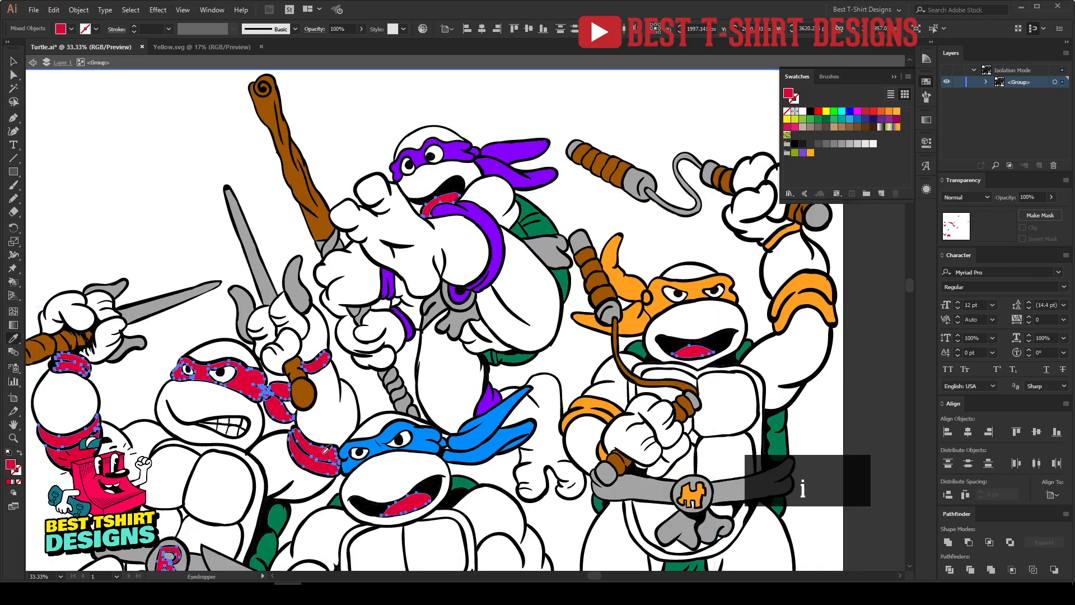
- Cut the selected red shapes and paste them in place in Yellow.svg after deleting all its yellow shapes
{"action": "scroll", "coordinate": [426, 252], "scroll_direction": "down", "scroll_amount": 3}
{"action": "key", "text": "ctrl+x"}
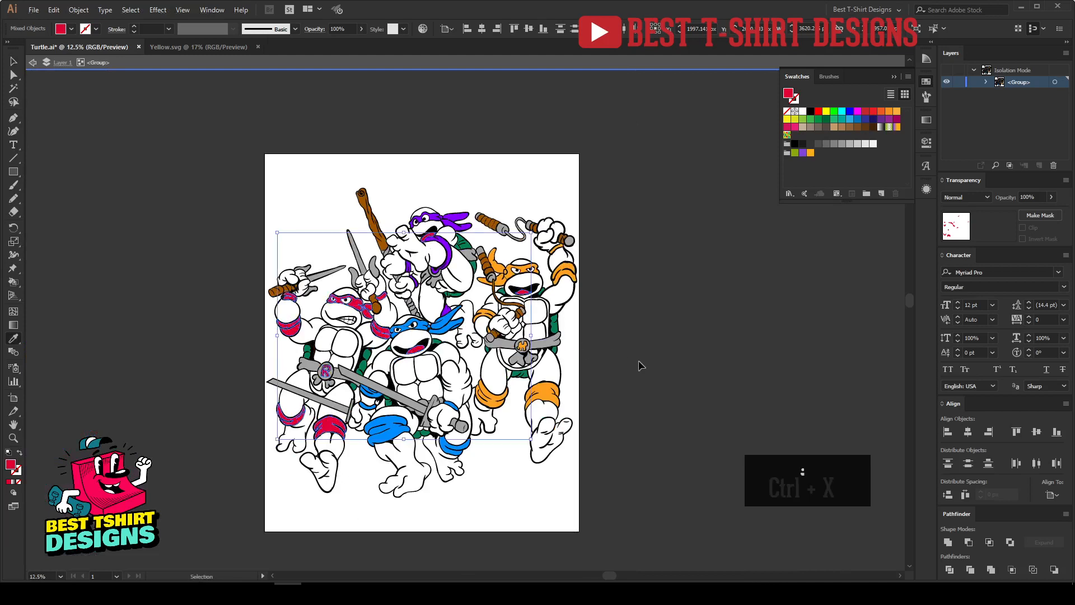
{"action": "key", "text": "v"}
{"action": "left_click", "coordinate": [227, 51]}
{"action": "key", "text": "ctrl+a"}
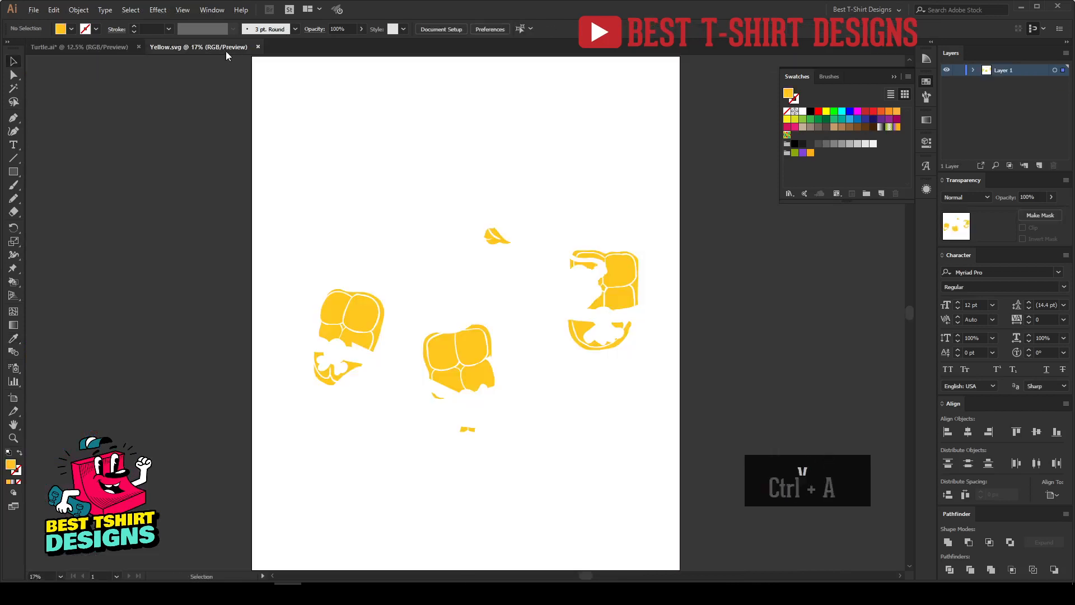
{"action": "key", "text": "Delete"}
{"action": "key", "text": "ctrl+f"}
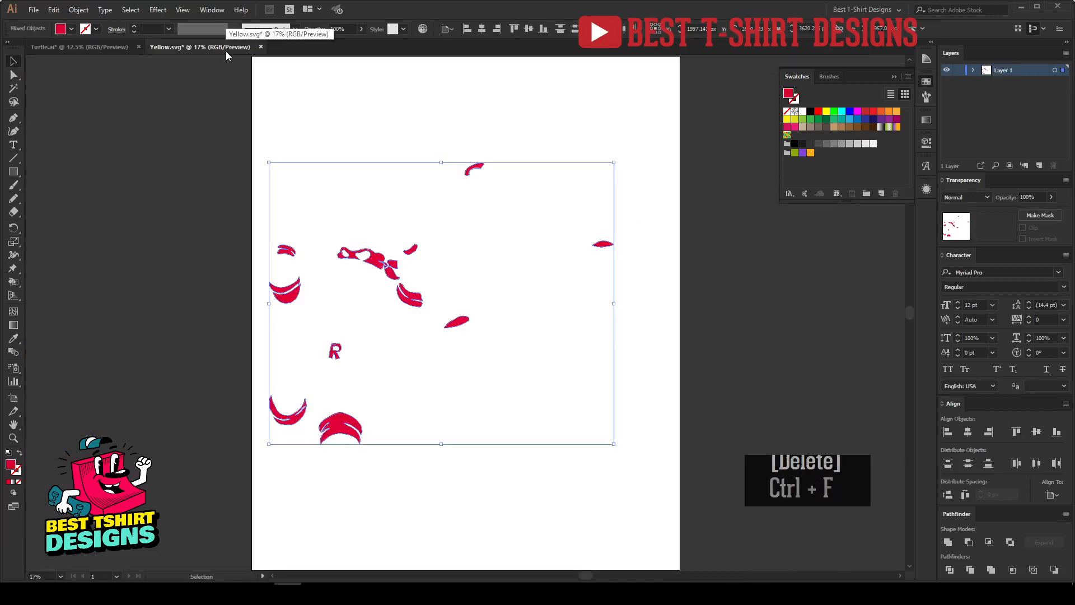
- Save the red separation as an SVG file named Red in the 142 Color Seperate folder and return to Turtle.ai
{"action": "key", "text": "ctrl+shift+s"}
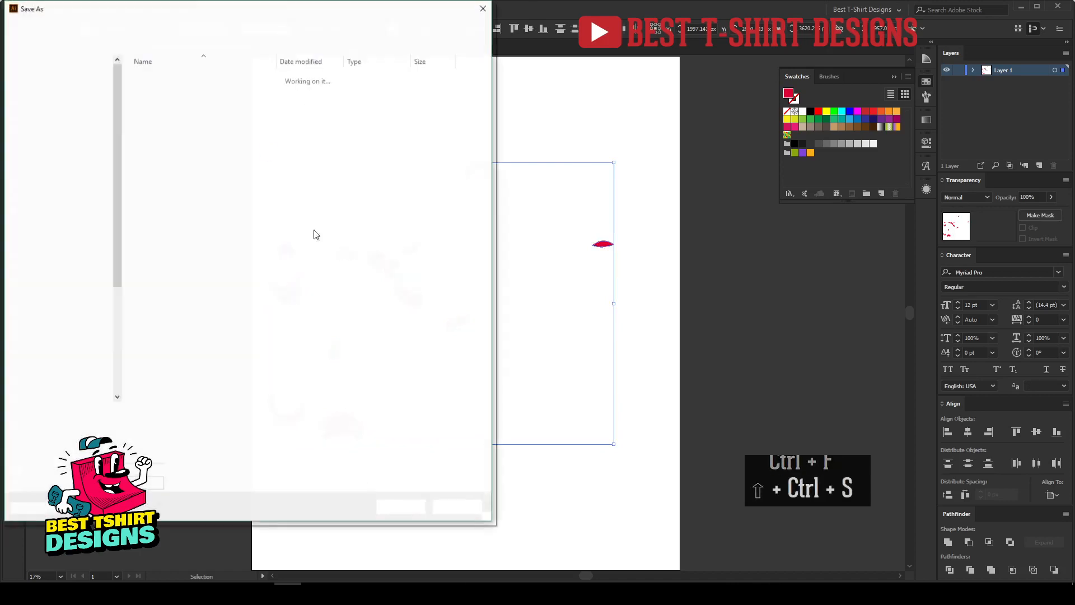
{"action": "type", "text": "Red"}
{"action": "key", "text": "Return"}
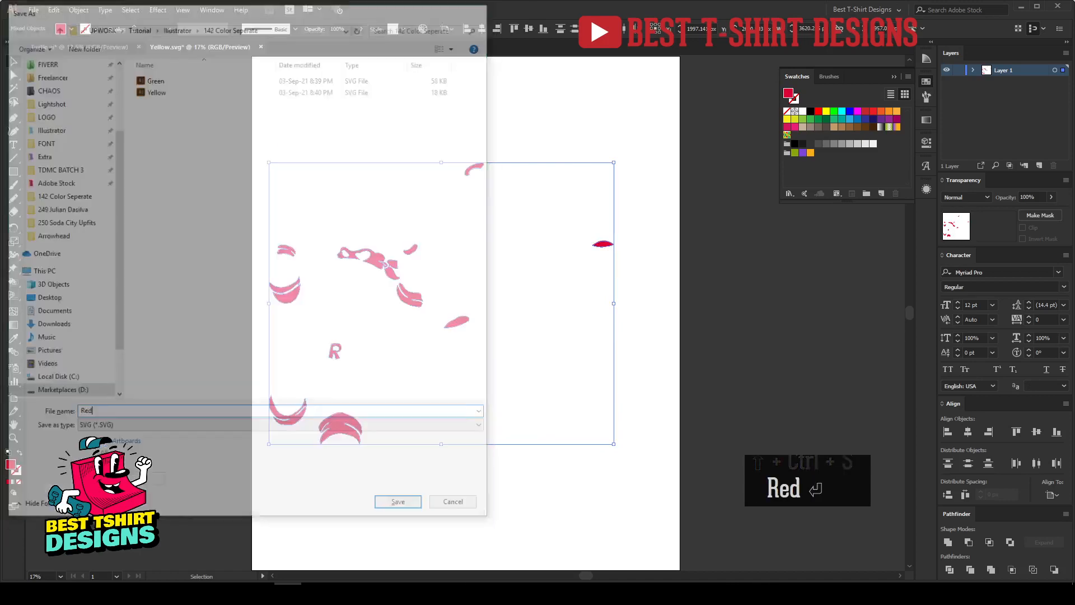
{"action": "key", "text": "Return"}
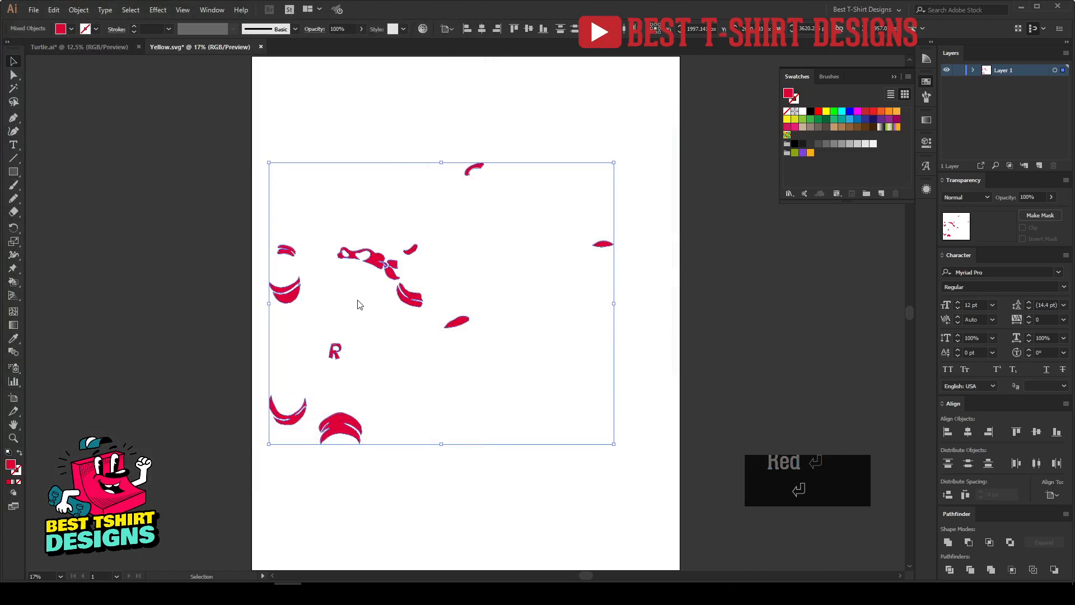
{"action": "left_click", "coordinate": [71, 44]}
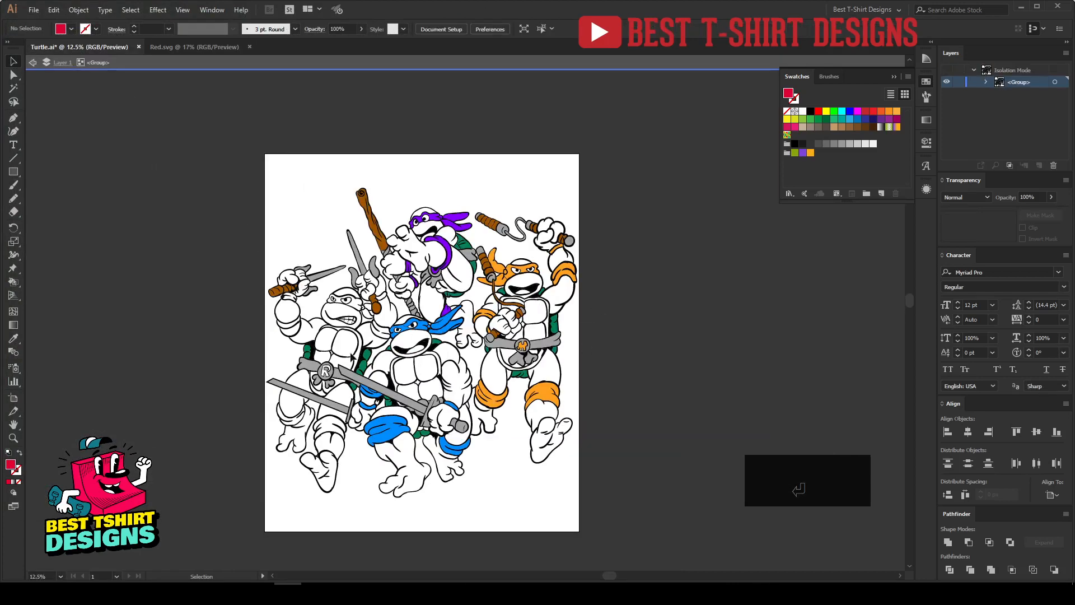
- Select every shape with the same dark green fill as the red-masked turtle's shell and cut them from the artwork
{"action": "scroll", "coordinate": [351, 357], "scroll_direction": "up", "scroll_amount": 4}
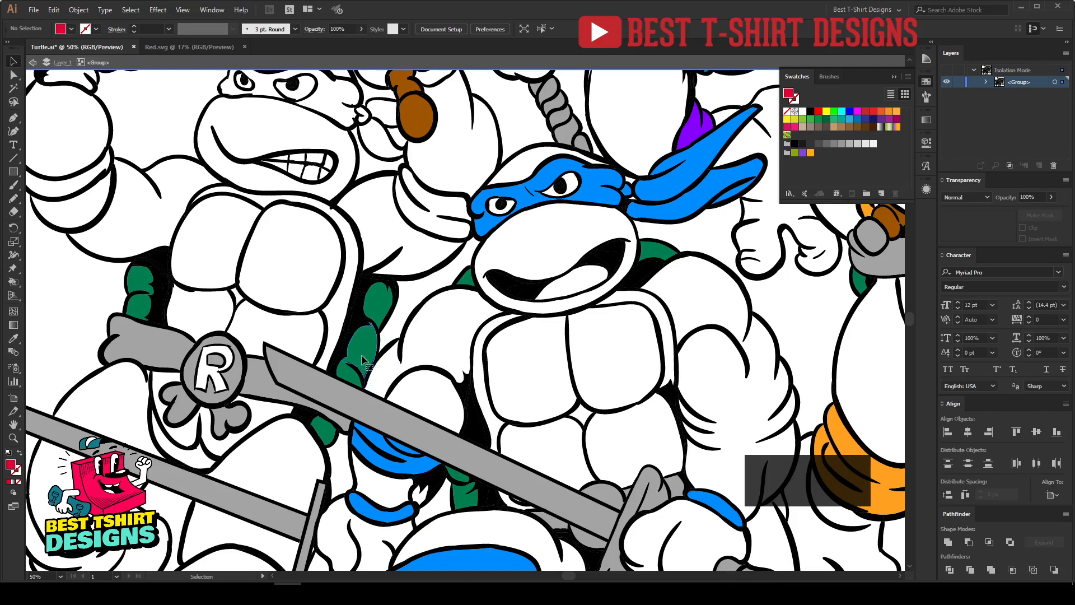
{"action": "left_click", "coordinate": [362, 359]}
{"action": "key", "text": "ctrl+w"}
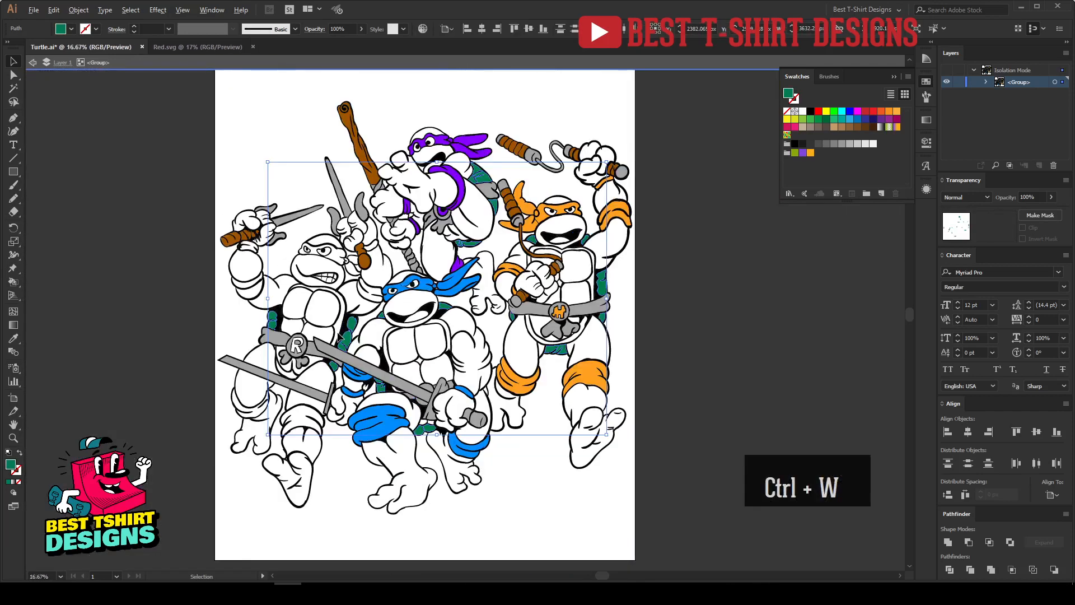
{"action": "key", "text": "ctrl+x"}
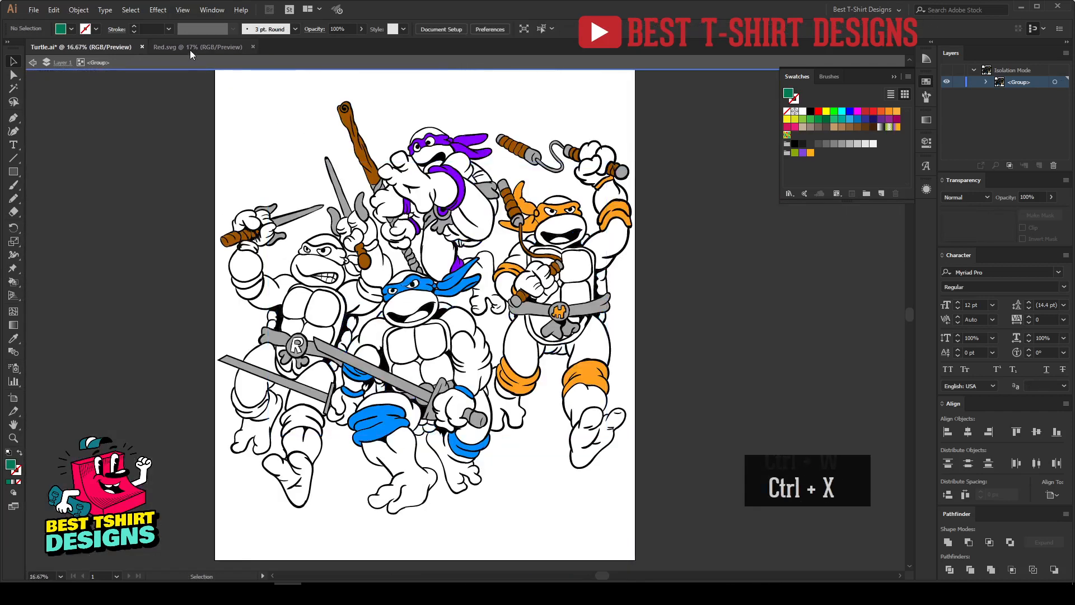
- Replace everything in Red.svg with the cut dark green shapes, pasted in place
{"action": "left_click", "coordinate": [190, 50]}
{"action": "key", "text": "ctrl+a"}
{"action": "key", "text": "Delete"}
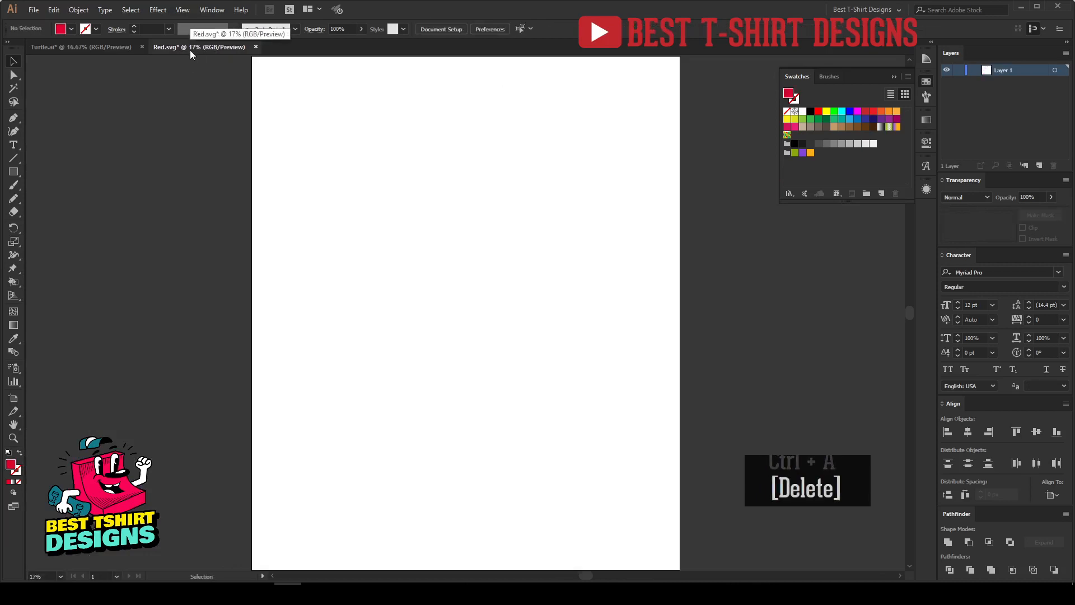
{"action": "key", "text": "ctrl+f"}
- Save the dark green separation as an SVG file named Green 2 in the 142 Color Seperate folder and return to Turtle.ai
{"action": "key", "text": "shift+ctrl+s"}
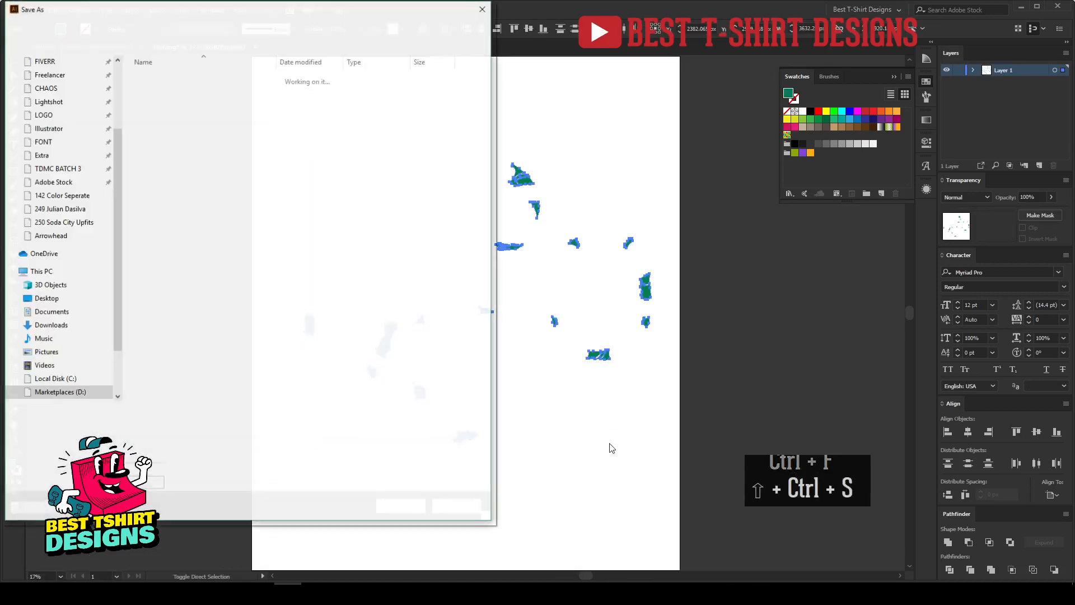
{"action": "type", "text": "Green "}
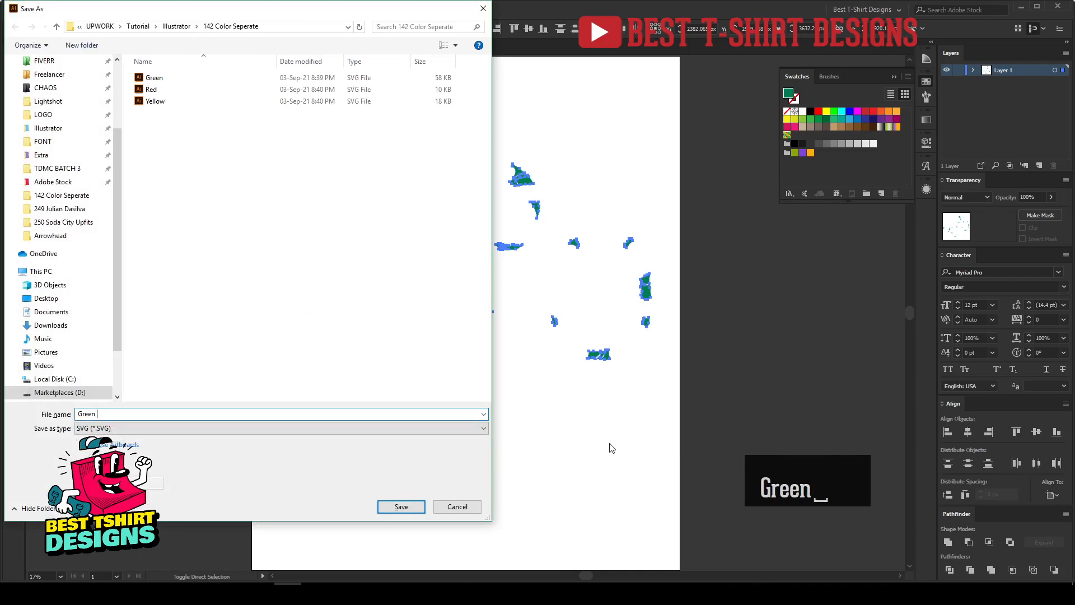
{"action": "type", "text": "2"}
{"action": "key", "text": "Return"}
{"action": "key", "text": "Return"}
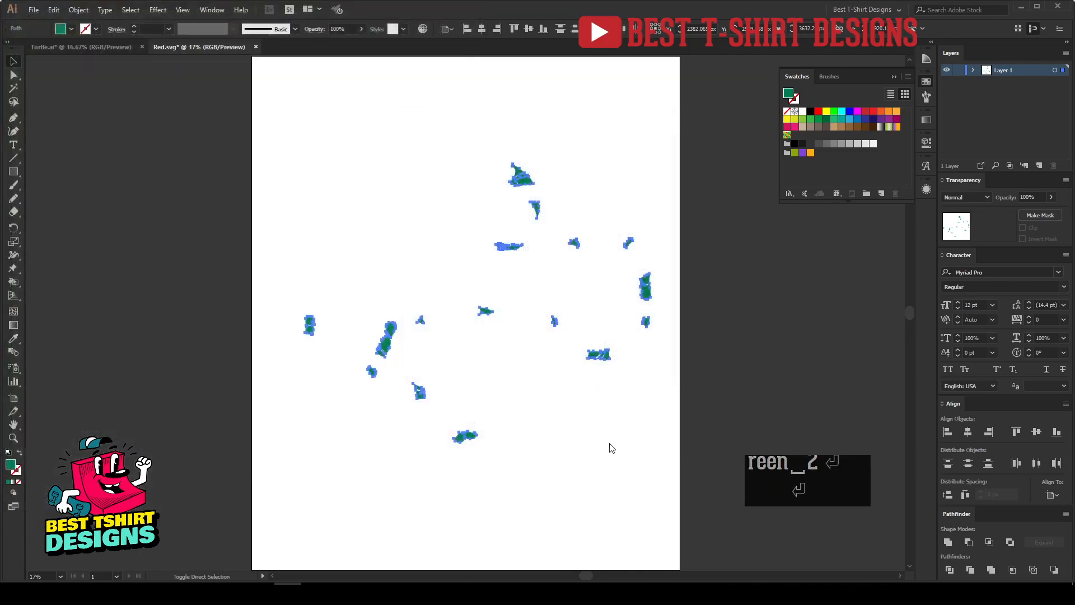
{"action": "left_click", "coordinate": [151, 187]}
{"action": "left_click", "coordinate": [103, 48]}
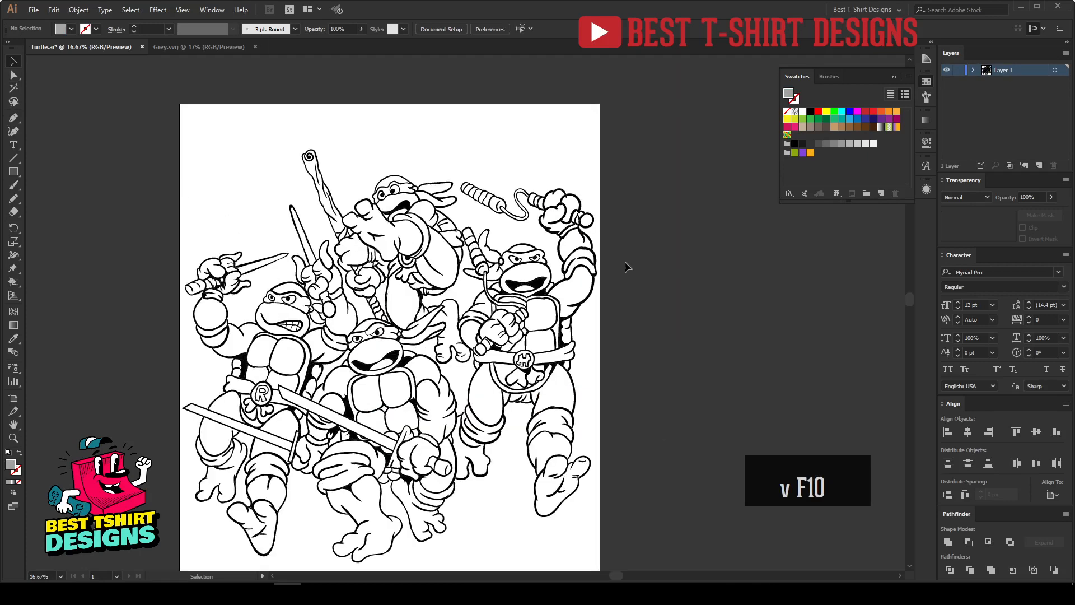
- Save the remaining black line art as an SVG file named Black in the 142 Color Seperate folder, using the SVG 1.1 profile
{"action": "scroll", "coordinate": [626, 267], "scroll_direction": "down", "scroll_amount": 1}
{"action": "key", "text": "space"}
{"action": "left_click_drag", "start_coordinate": [626, 267], "coordinate": [588, 251]}
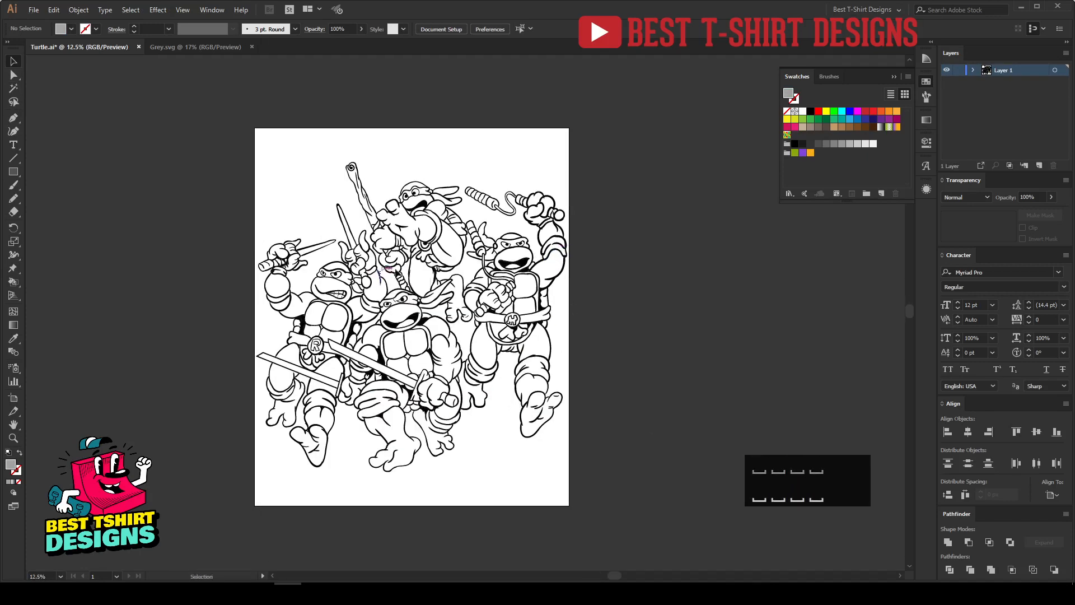
{"action": "scroll", "coordinate": [517, 386], "scroll_direction": "up", "scroll_amount": 1}
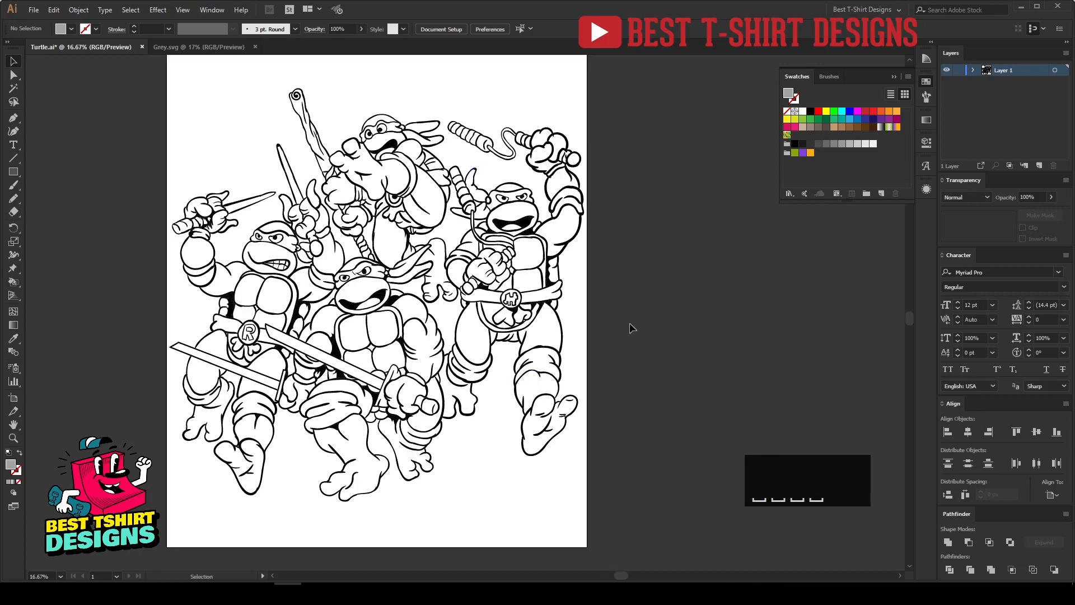
{"action": "key", "text": "ctrl+shift+s"}
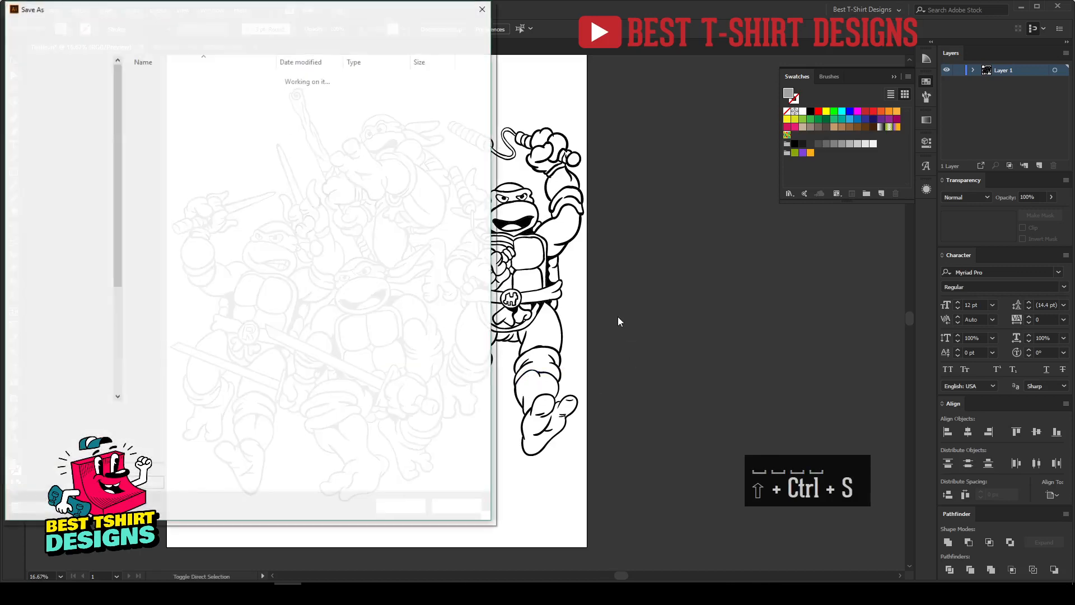
{"action": "type", "text": "Bala"}
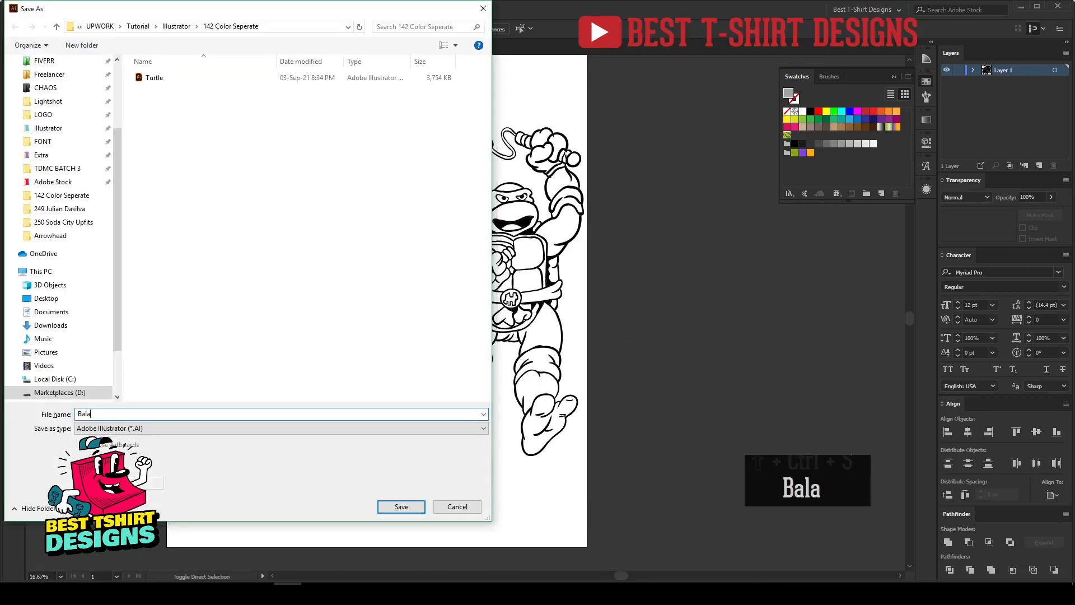
{"action": "key", "text": "BackSpace"}
{"action": "key", "text": "BackSpace"}
{"action": "type", "text": "lack"}
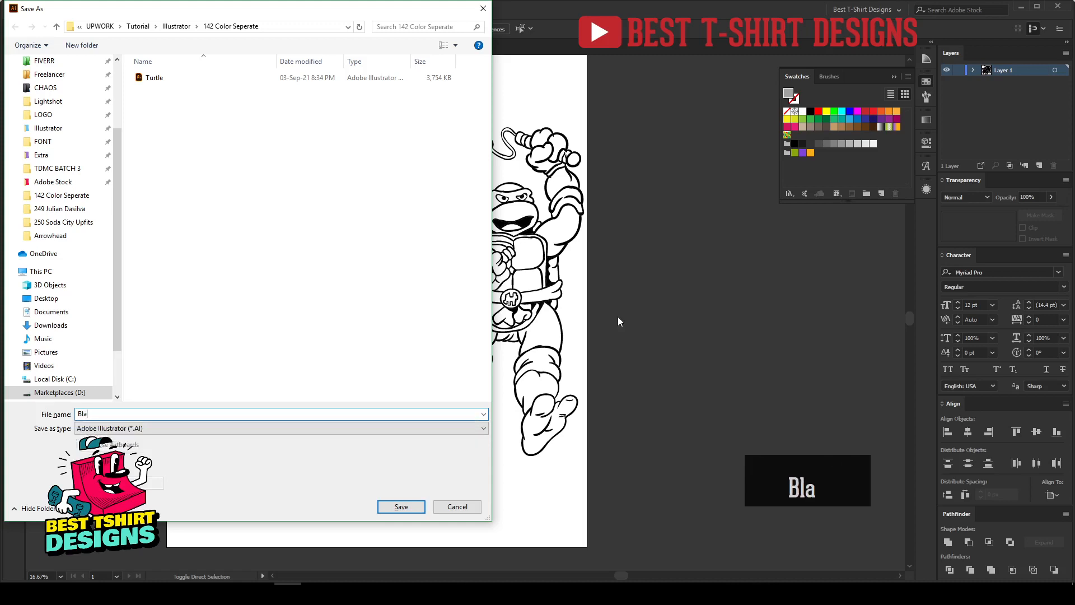
{"action": "left_click", "coordinate": [128, 429]}
{"action": "left_click", "coordinate": [271, 476]}
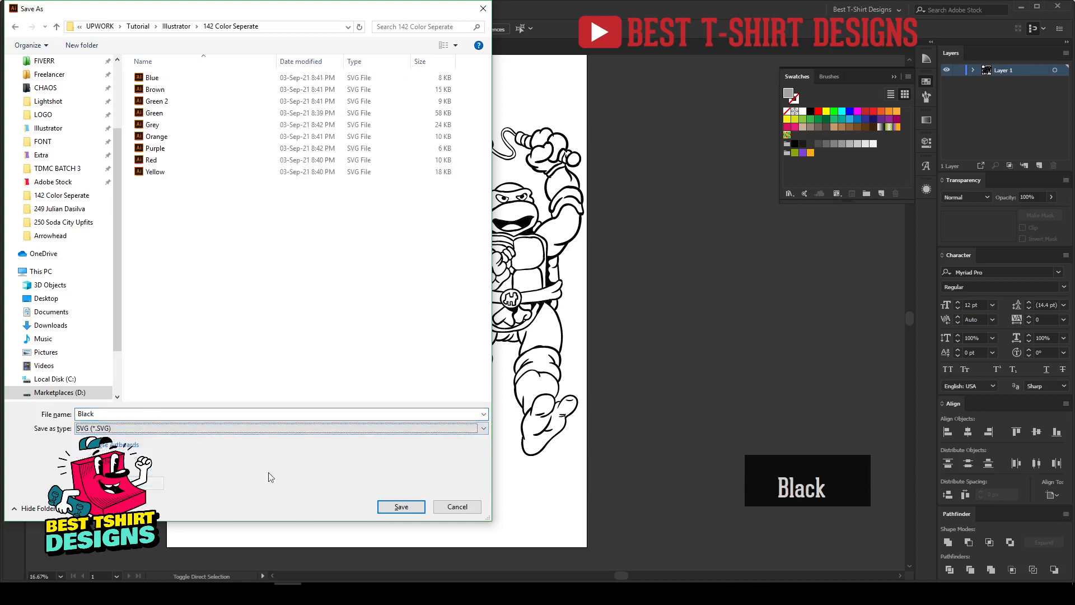
{"action": "left_click", "coordinate": [399, 507]}
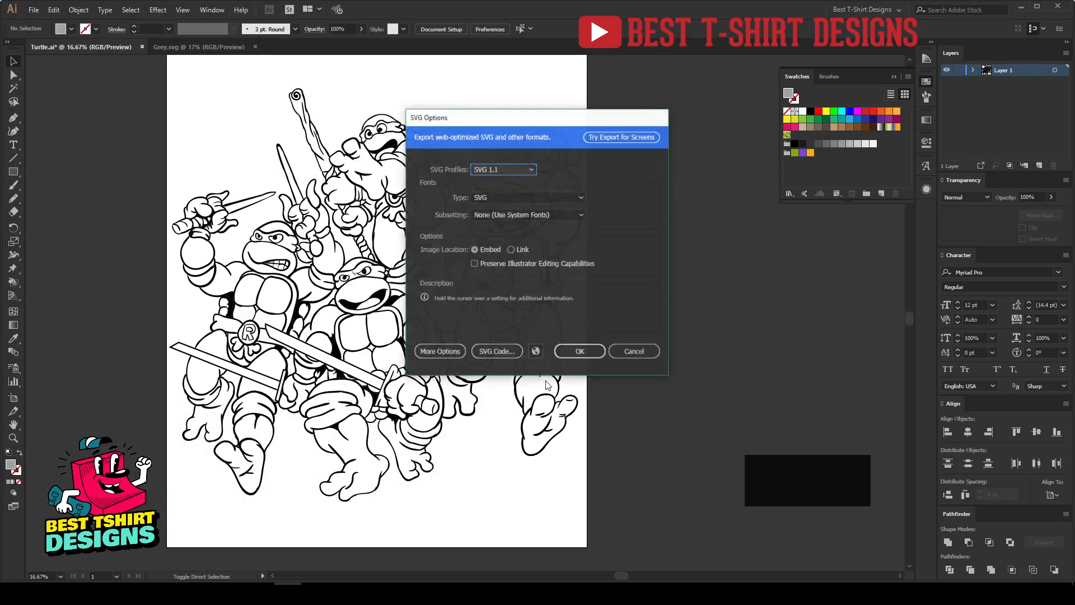
{"action": "left_click", "coordinate": [581, 351]}
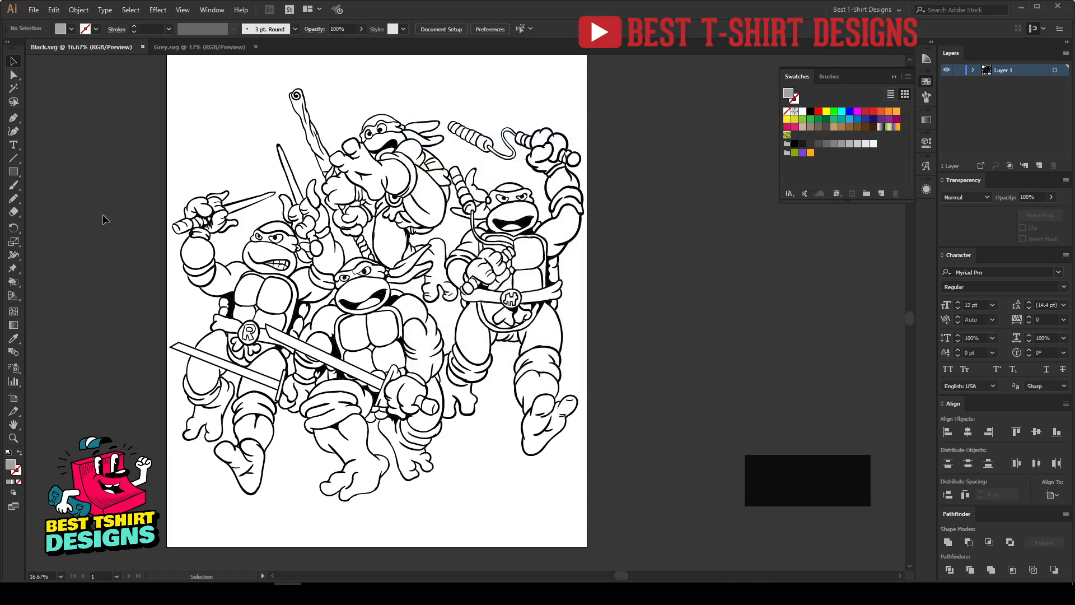
- Switch to the 142 Color Seperate folder in File Explorer and enlarge the file icons to review the saved separations
{"action": "left_click", "coordinate": [95, 593]}
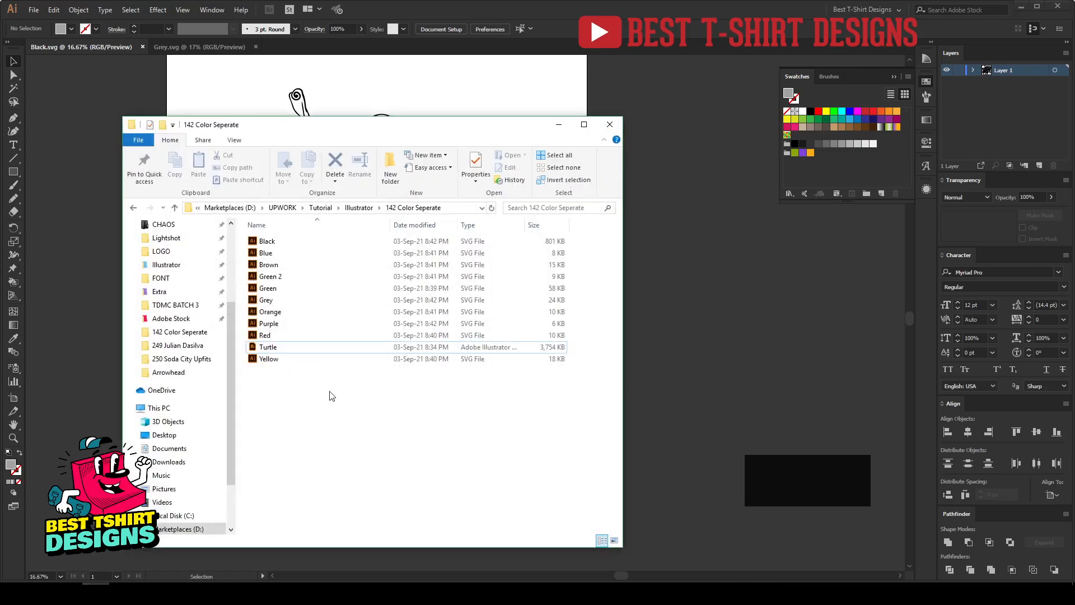
{"action": "scroll", "coordinate": [268, 304], "scroll_direction": "up", "scroll_amount": 2}
{"action": "scroll", "coordinate": [268, 306], "scroll_direction": "up", "scroll_amount": 3}
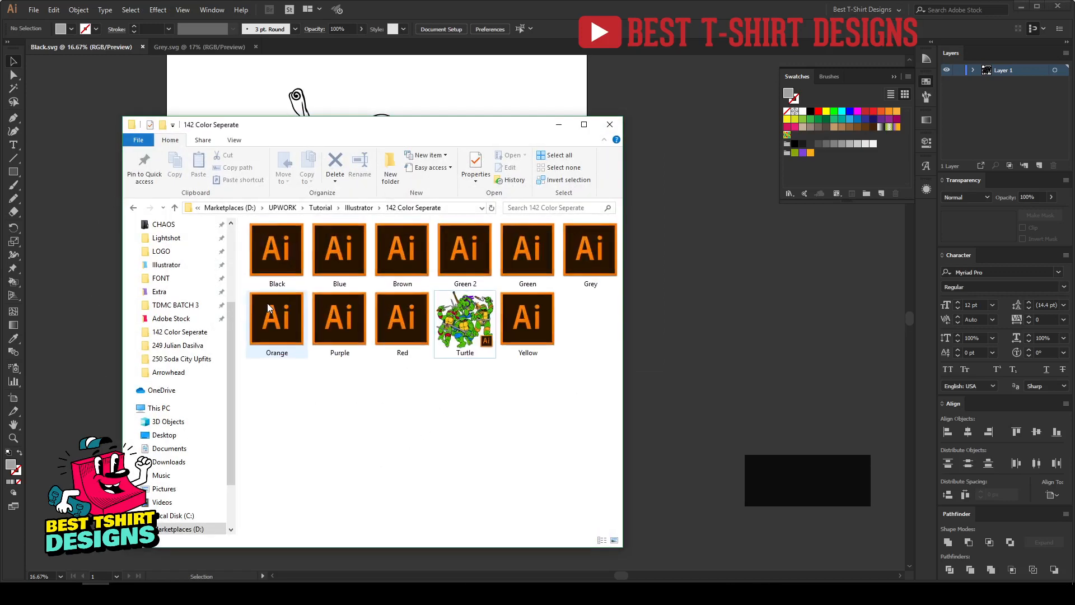
{"action": "left_click", "coordinate": [379, 481]}
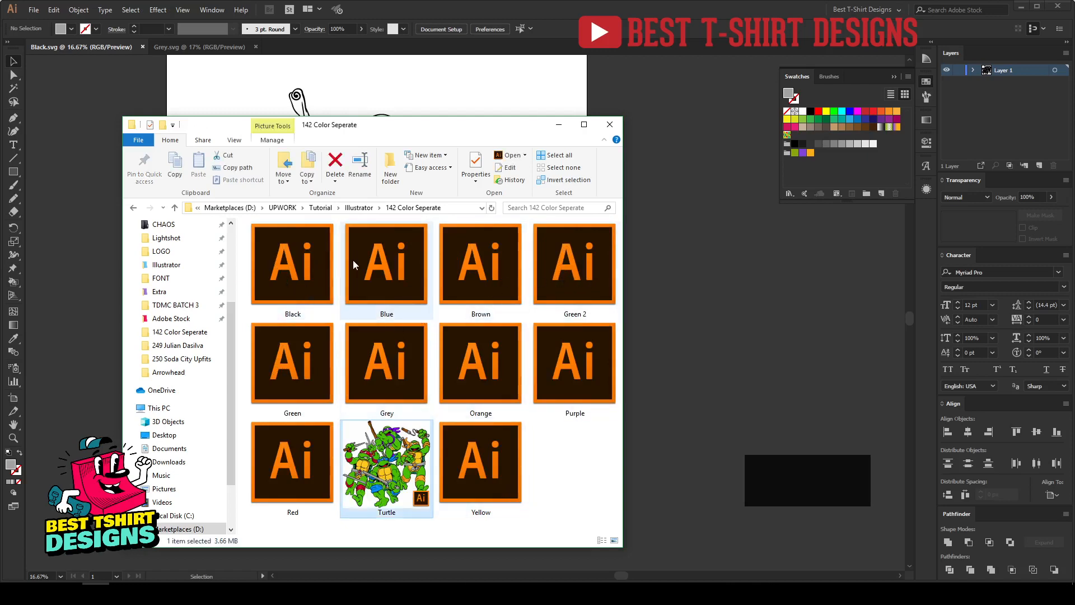
- Open the Black SVG file from the folder with Inkscape
{"action": "right_click", "coordinate": [293, 278]}
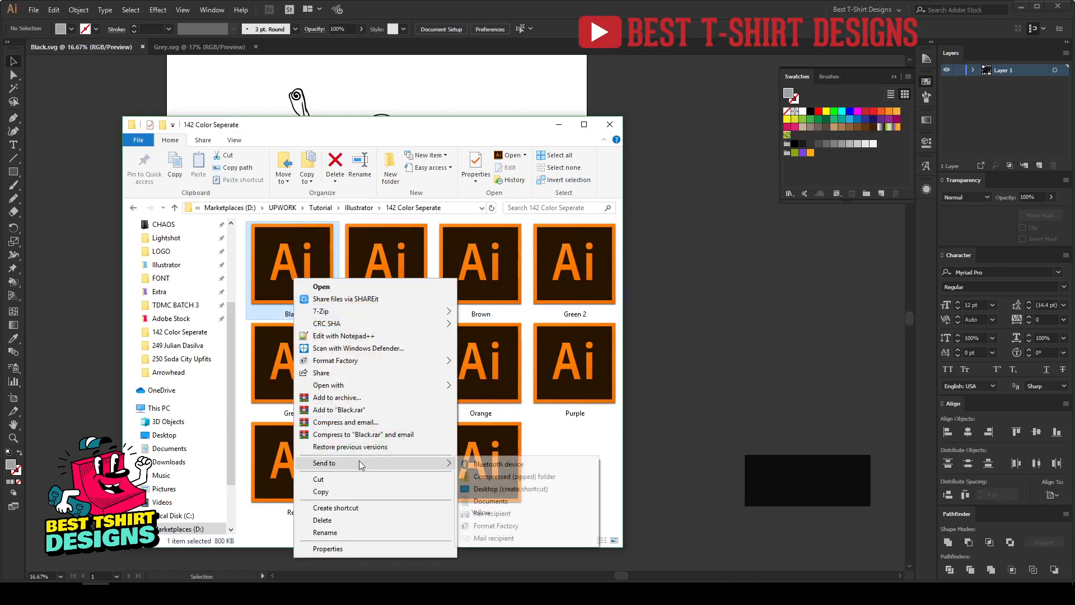
{"action": "mouse_move", "coordinate": [387, 383]}
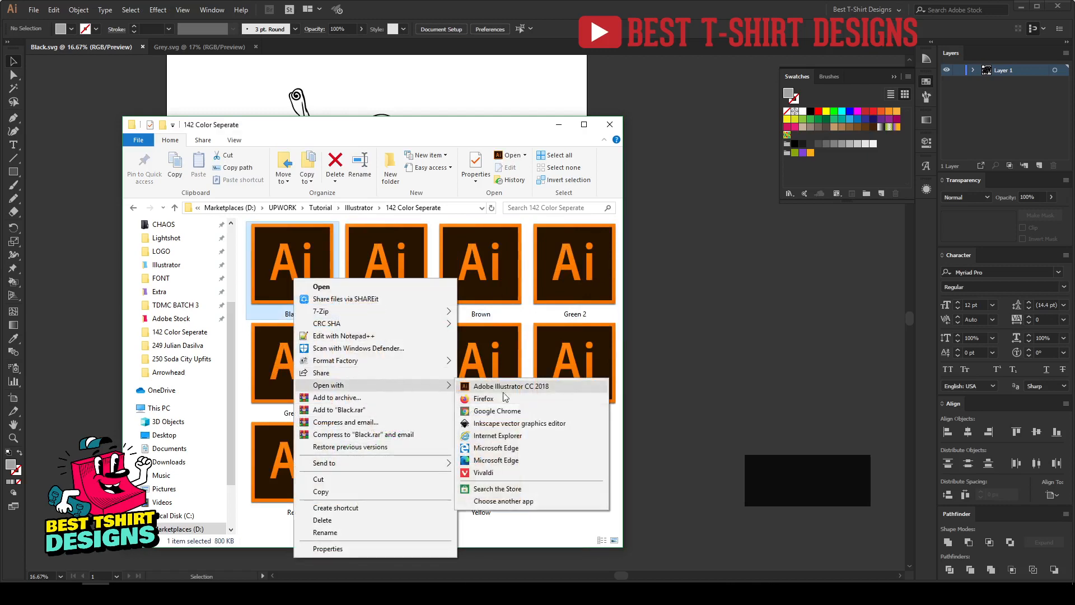
{"action": "left_click", "coordinate": [509, 424]}
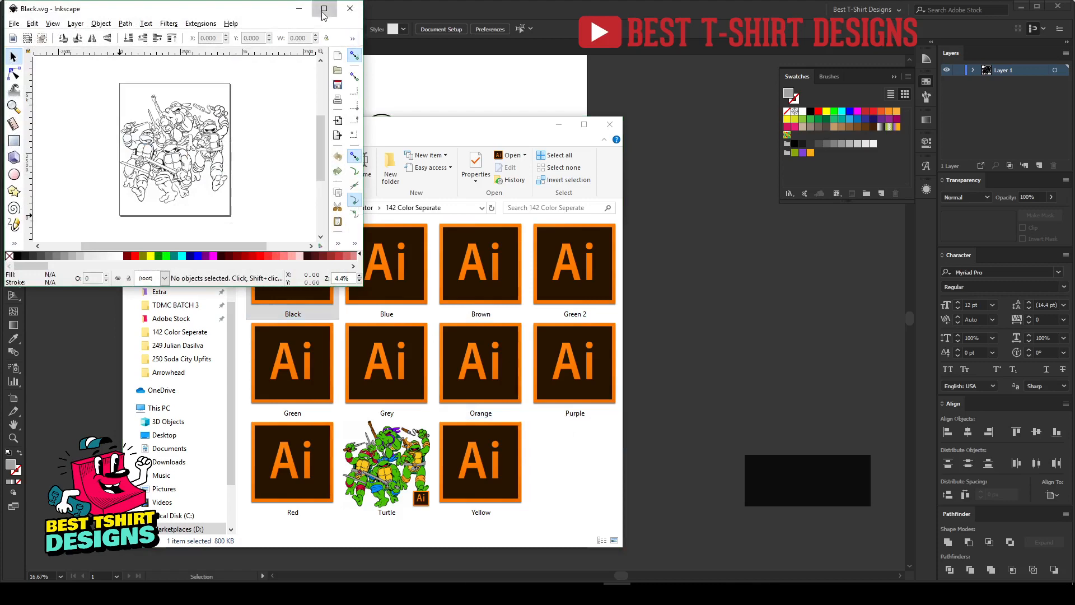
- Maximize the Black.svg window and examine the turtles' black line art up close and as a whole
{"action": "scroll", "coordinate": [532, 291], "scroll_direction": "up", "scroll_amount": 6}
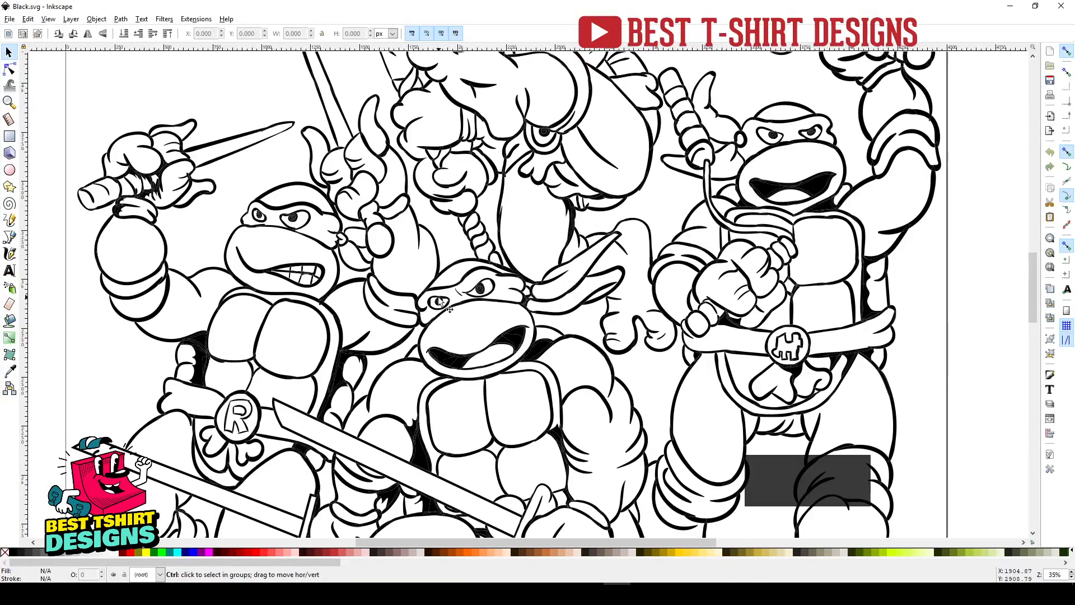
{"action": "scroll", "coordinate": [448, 306], "scroll_direction": "down", "scroll_amount": 1}
{"action": "scroll", "coordinate": [426, 287], "scroll_direction": "down", "scroll_amount": 1}
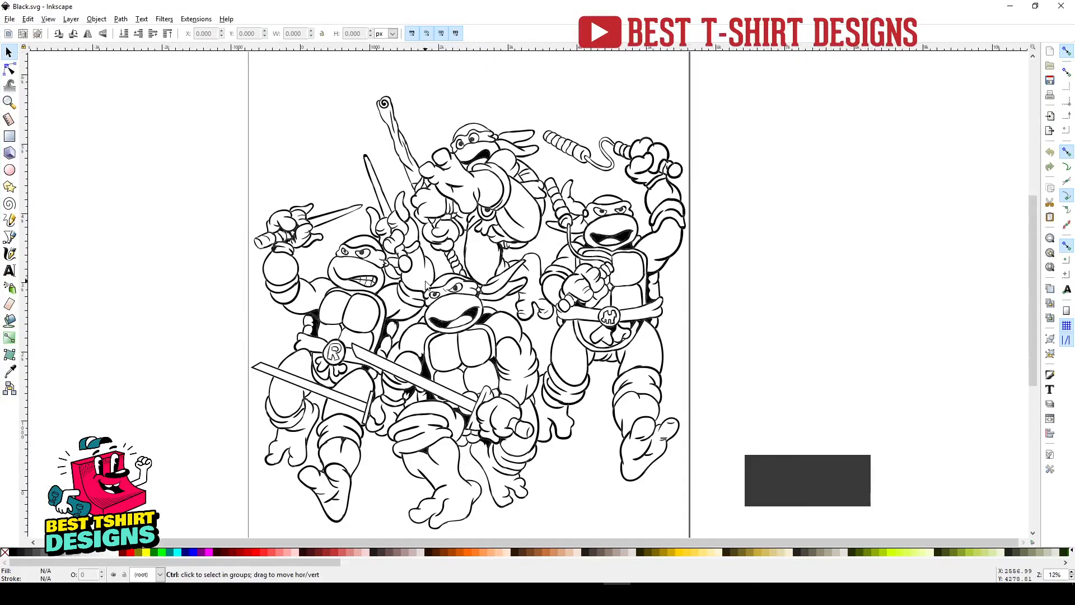
{"action": "scroll", "coordinate": [429, 286], "scroll_direction": "down", "scroll_amount": 1}
{"action": "scroll", "coordinate": [464, 350], "scroll_direction": "up", "scroll_amount": 3}
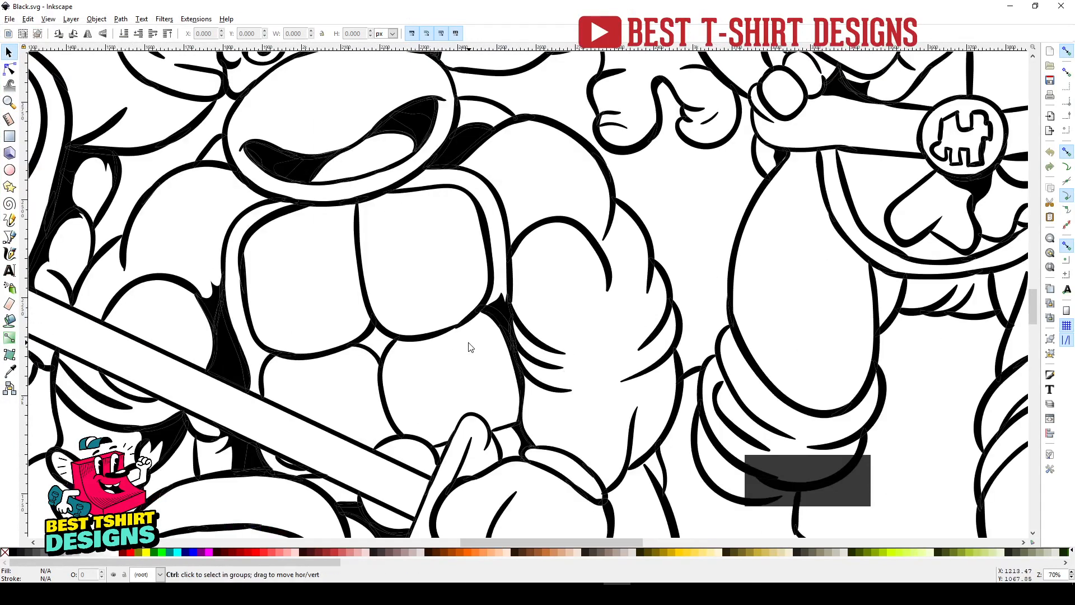
{"action": "scroll", "coordinate": [470, 347], "scroll_direction": "down", "scroll_amount": 3}
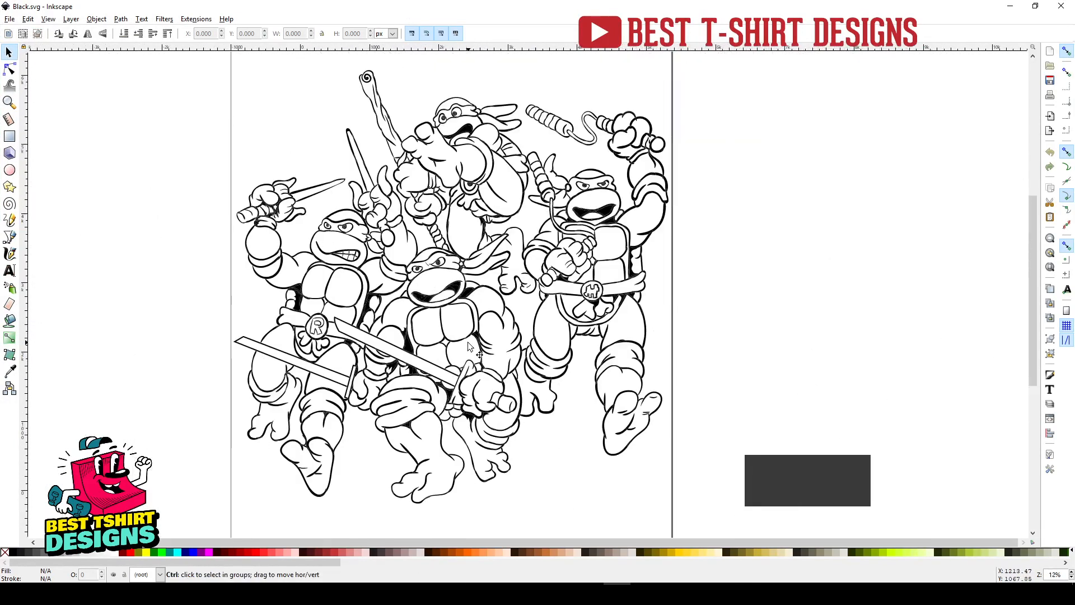
{"action": "left_click_drag", "start_coordinate": [280, 95], "coordinate": [636, 507]}
{"action": "left_click", "coordinate": [629, 431]}
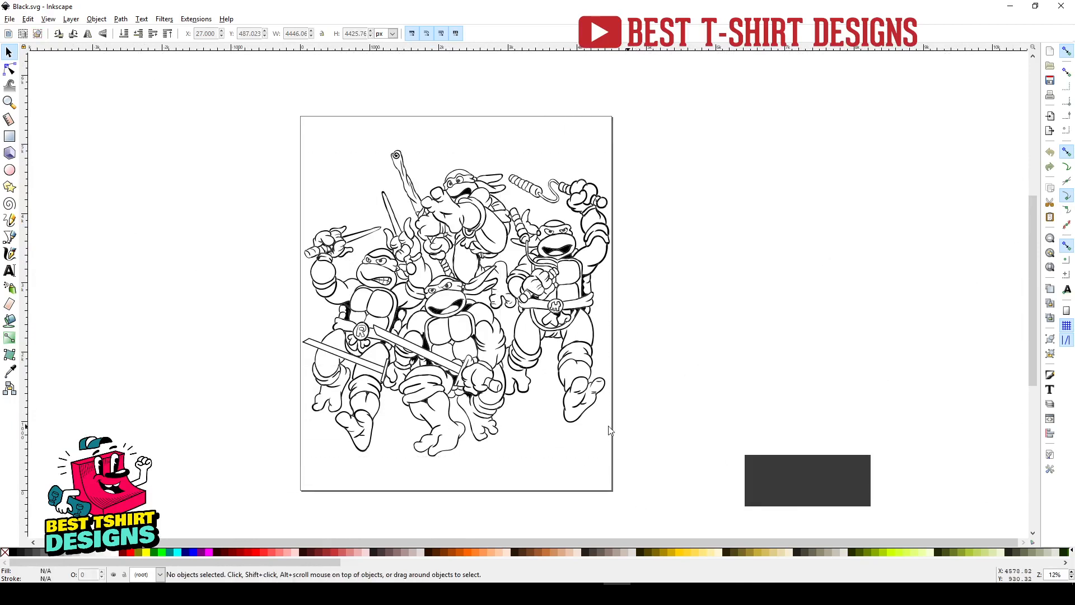
- Open the Blue SVG file from the 142 Color Seperate folder with Inkscape and minimize the folder window
{"action": "left_click", "coordinate": [140, 582]}
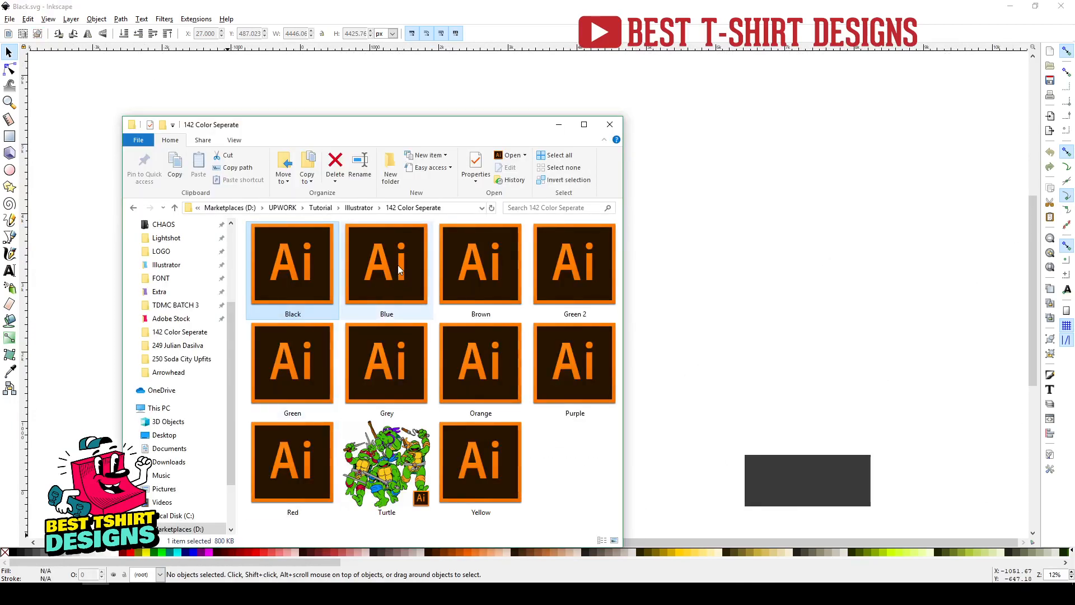
{"action": "right_click", "coordinate": [397, 265]}
{"action": "mouse_move", "coordinate": [479, 372]}
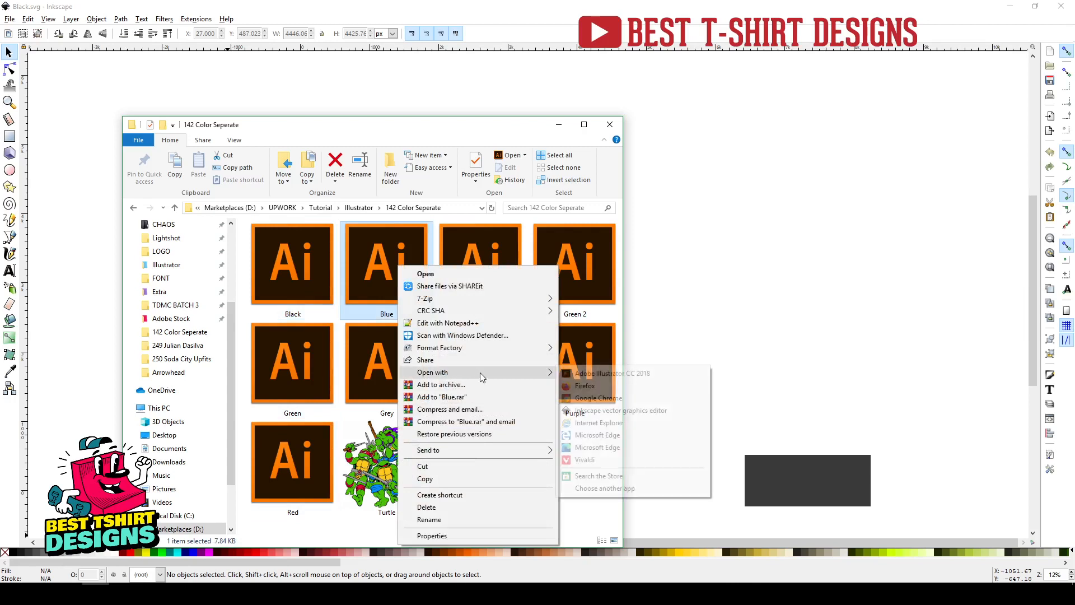
{"action": "left_click", "coordinate": [616, 411]}
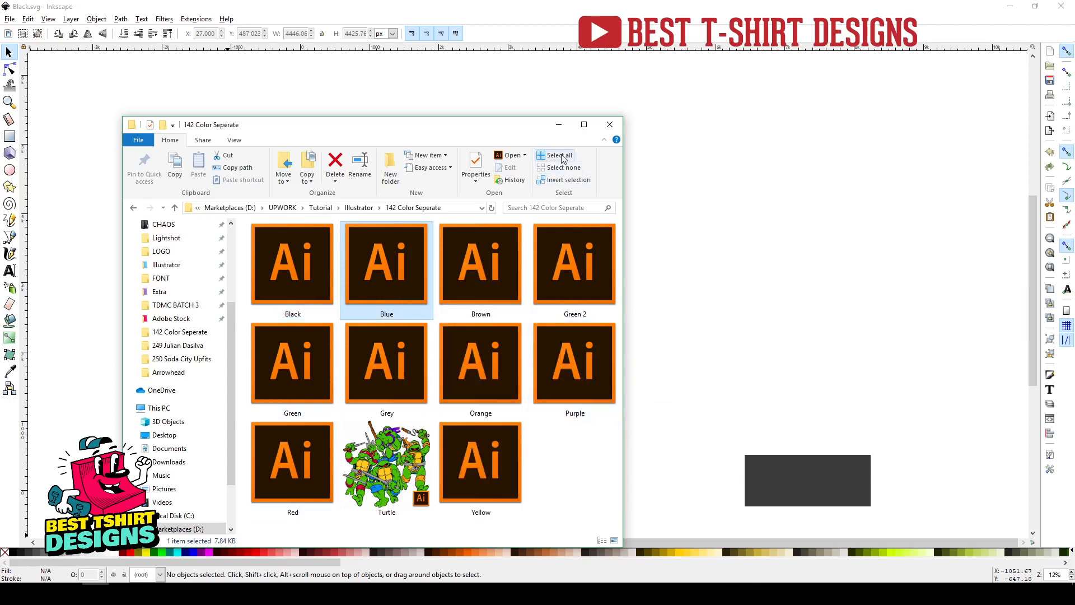
{"action": "left_click", "coordinate": [560, 126]}
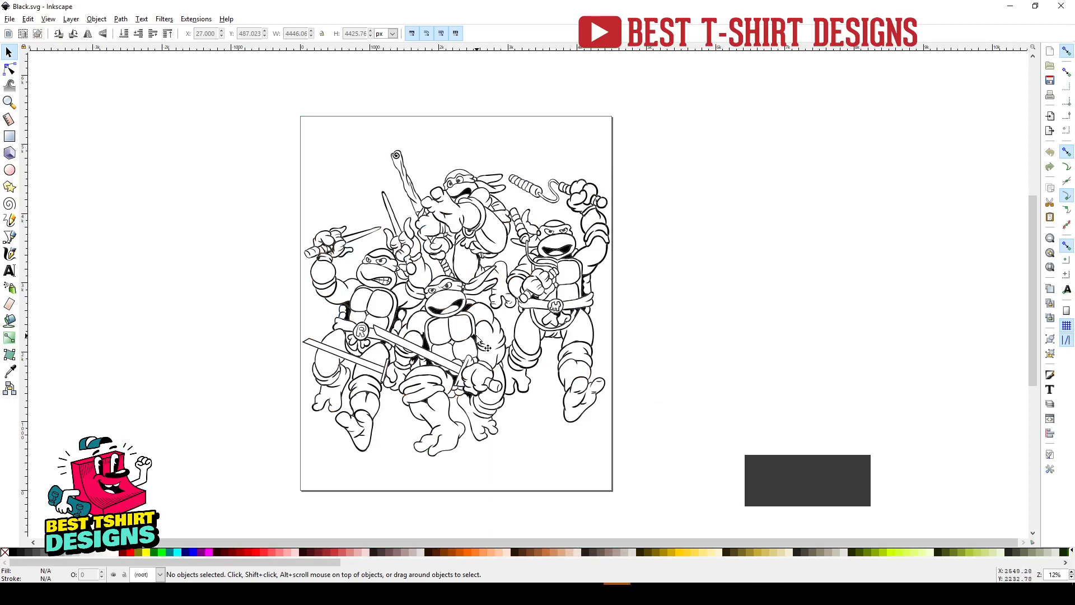
- Switch to the Blue.svg window in Inkscape, maximize it and examine the blue mask and pad shapes
{"action": "mouse_move", "coordinate": [616, 593]}
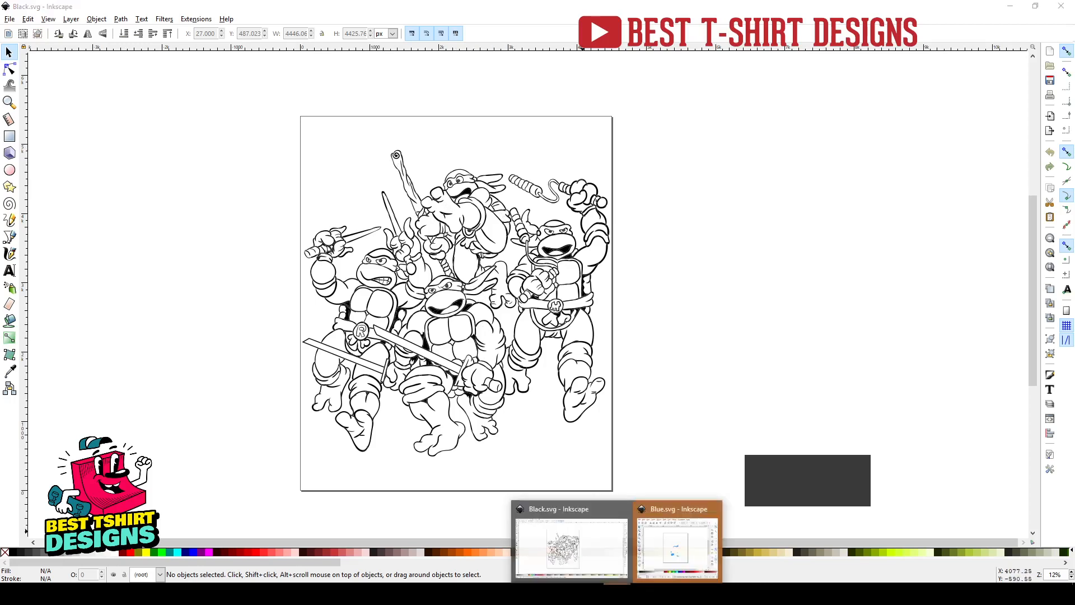
{"action": "left_click", "coordinate": [687, 546]}
{"action": "left_click", "coordinate": [324, 9]}
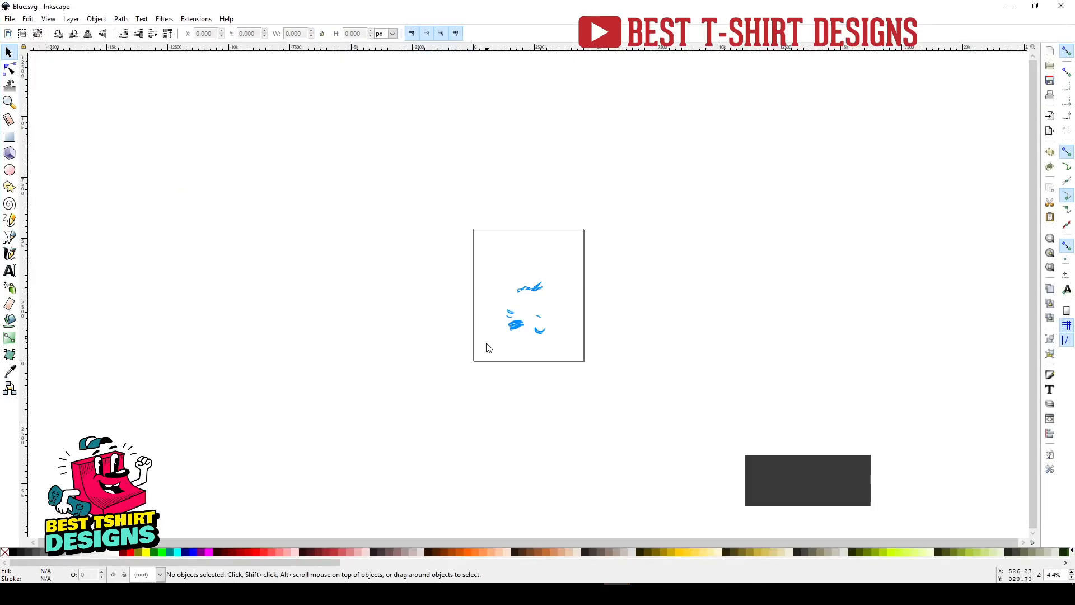
{"action": "scroll", "coordinate": [536, 310], "scroll_direction": "up", "scroll_amount": 9, "text": "ctrl"}
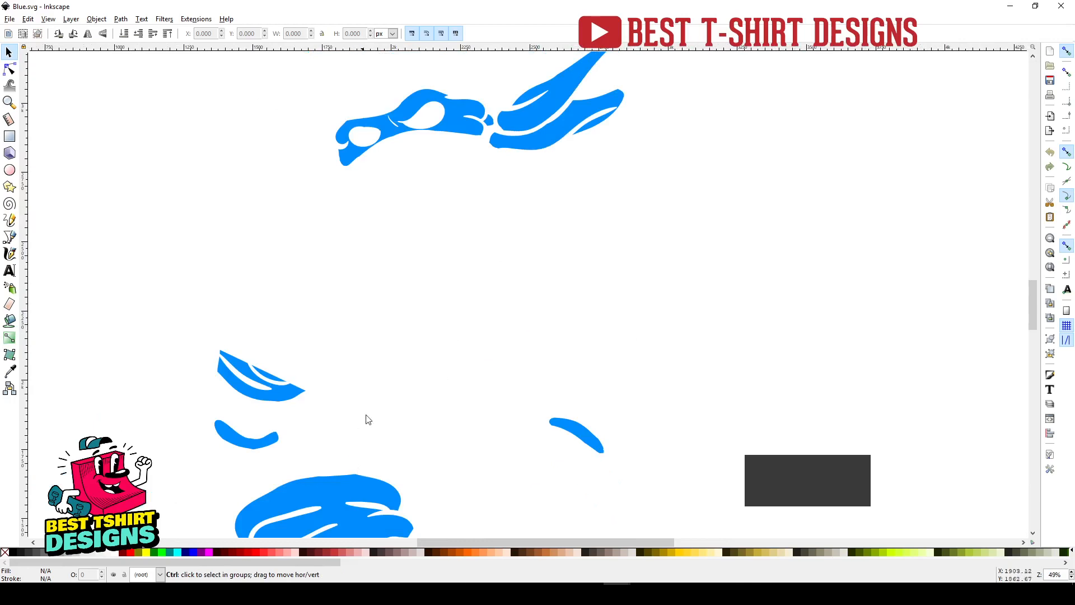
{"action": "scroll", "coordinate": [343, 495], "scroll_direction": "up", "scroll_amount": 1, "text": "ctrl"}
{"action": "scroll", "coordinate": [342, 495], "scroll_direction": "down", "scroll_amount": 5, "text": "ctrl"}
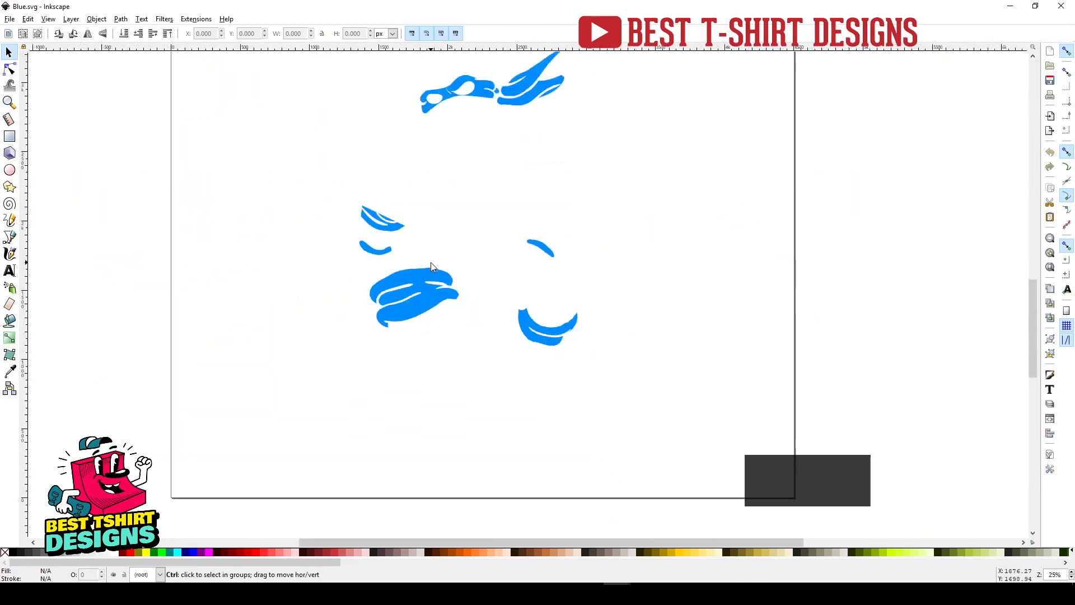
{"action": "scroll", "coordinate": [475, 248], "scroll_direction": "down", "scroll_amount": 1, "text": "ctrl"}
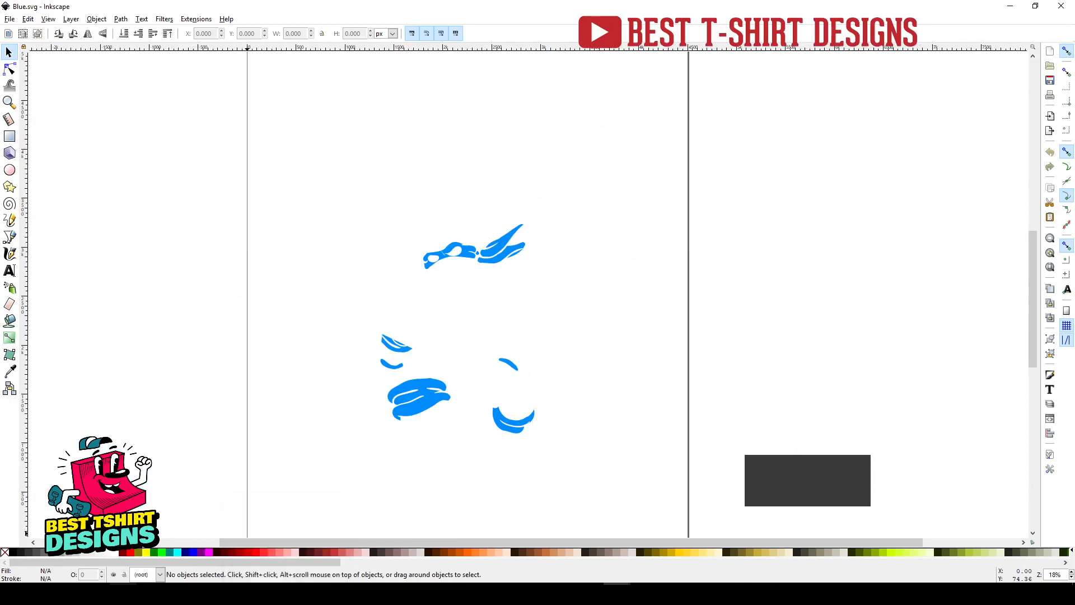
- Reopen the original full-color Turtle file from the 142 Color Seperate folder in Illustrator
{"action": "left_click", "coordinate": [97, 593]}
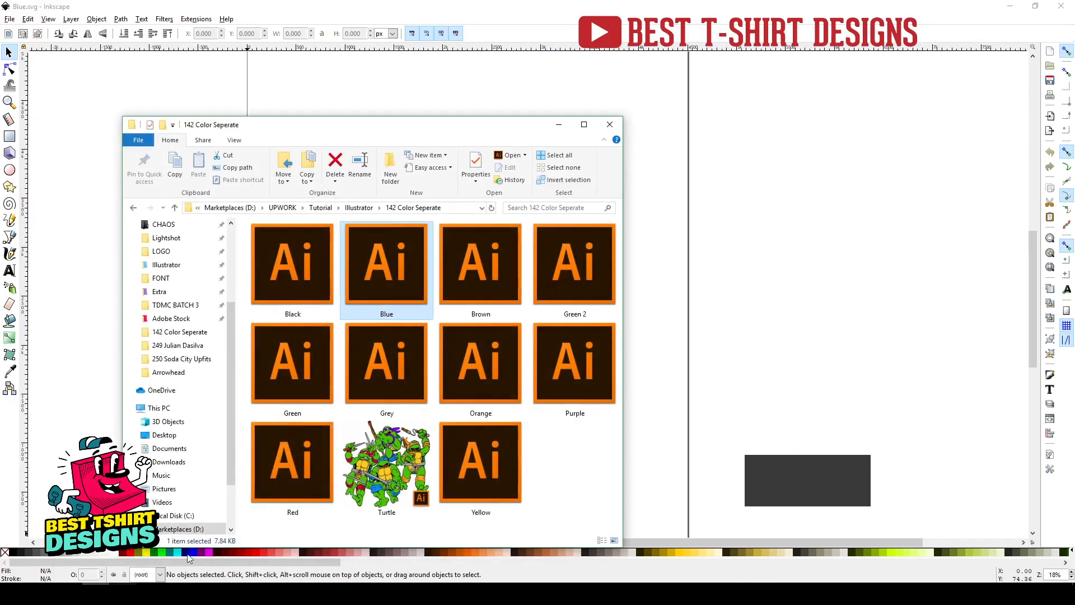
{"action": "double_click", "coordinate": [401, 455]}
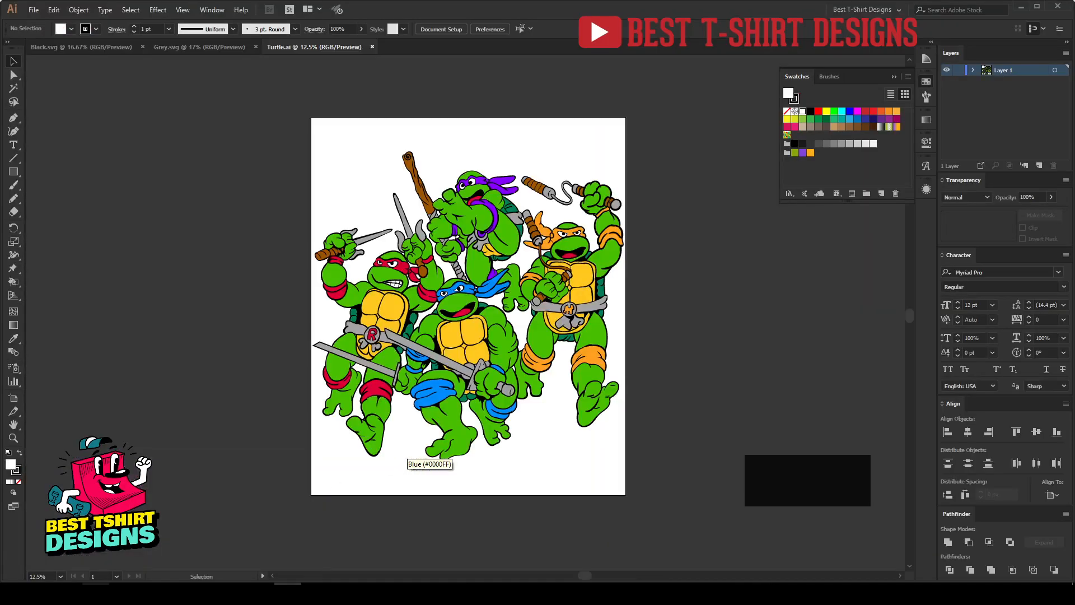
- Select every color separation file from Black to Yellow in the 142 Color Seperate folder, excluding Turtle, and return to Illustrator
{"action": "left_click", "coordinate": [97, 593]}
{"action": "left_click", "coordinate": [305, 269]}
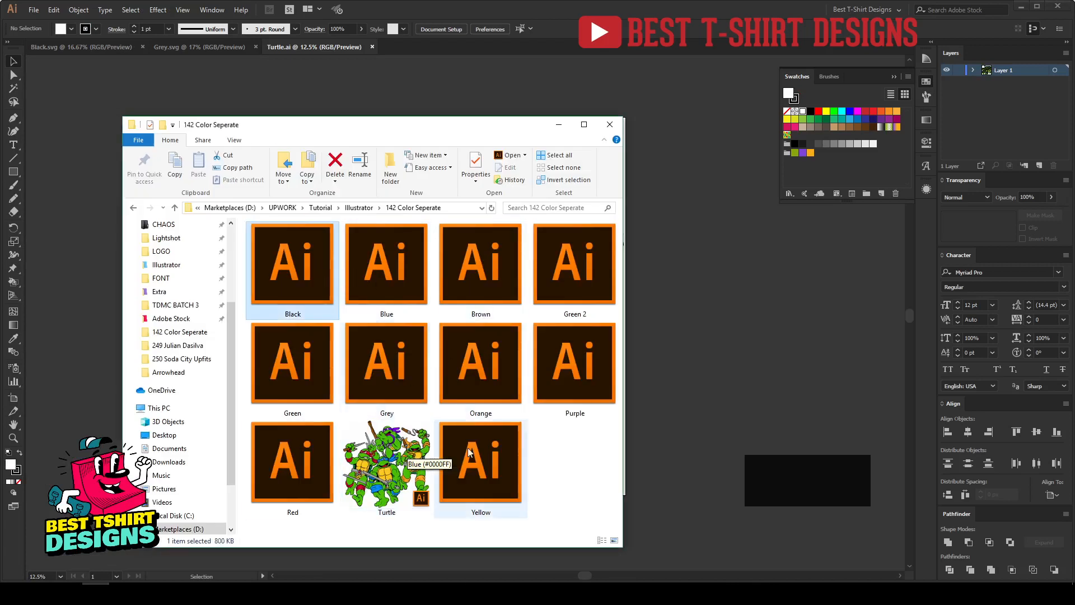
{"action": "left_click", "coordinate": [488, 473], "text": "shift"}
{"action": "left_click", "coordinate": [399, 473], "text": "ctrl"}
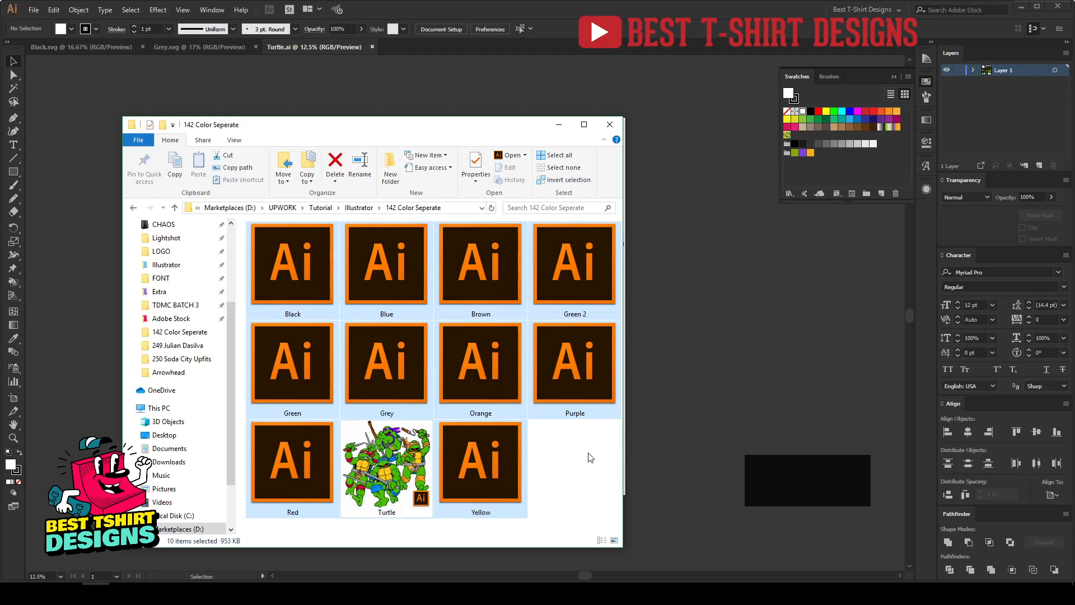
{"action": "left_click", "coordinate": [675, 398]}
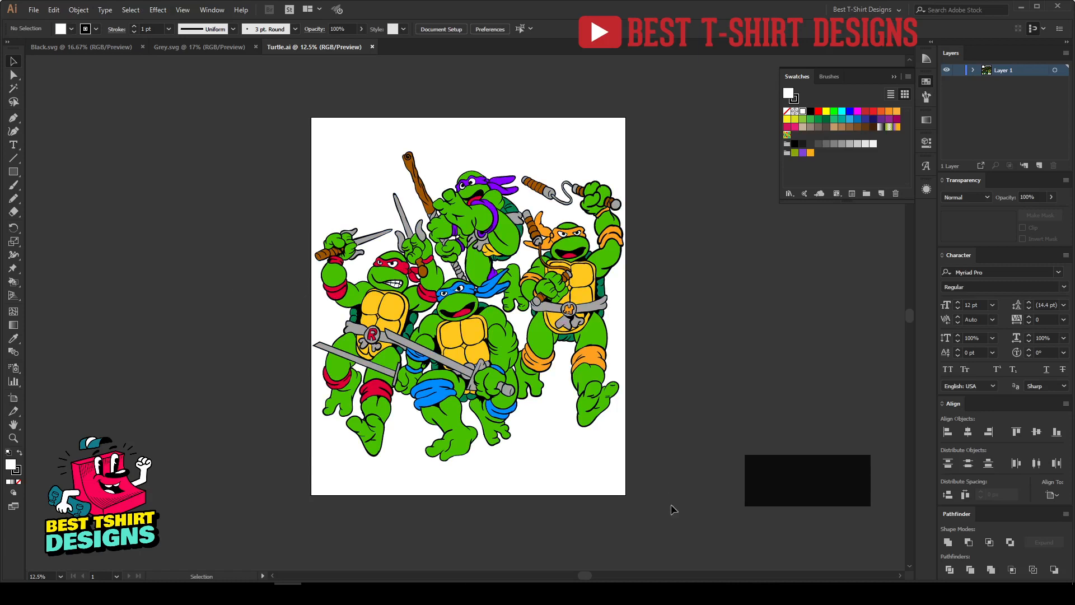
- Select the whole four-turtle illustration on the artboard, clear the selection, and examine the full-color artwork more closely
{"action": "left_click_drag", "start_coordinate": [672, 504], "coordinate": [286, 138]}
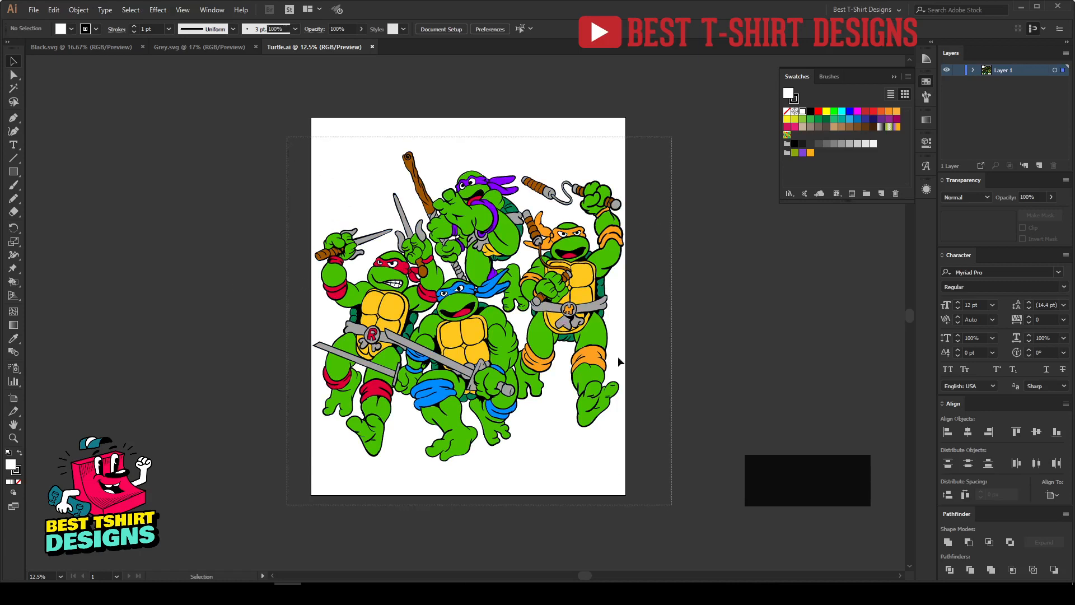
{"action": "left_click", "coordinate": [679, 367]}
{"action": "scroll", "coordinate": [556, 301], "scroll_direction": "up", "scroll_amount": 1}
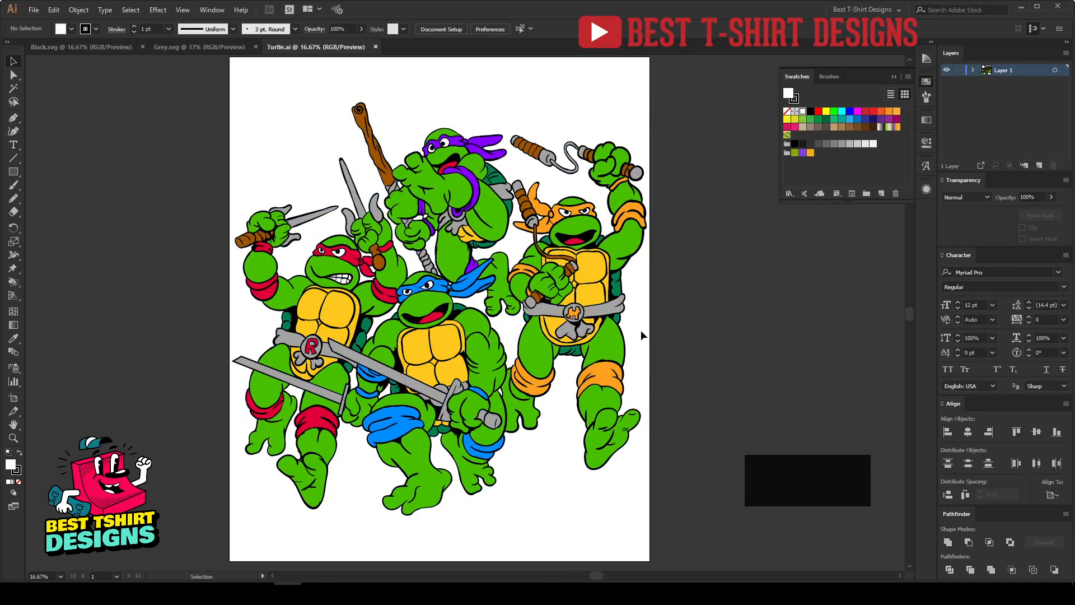
{"action": "left_click_drag", "start_coordinate": [667, 542], "coordinate": [183, 82]}
{"action": "left_click", "coordinate": [183, 82]}
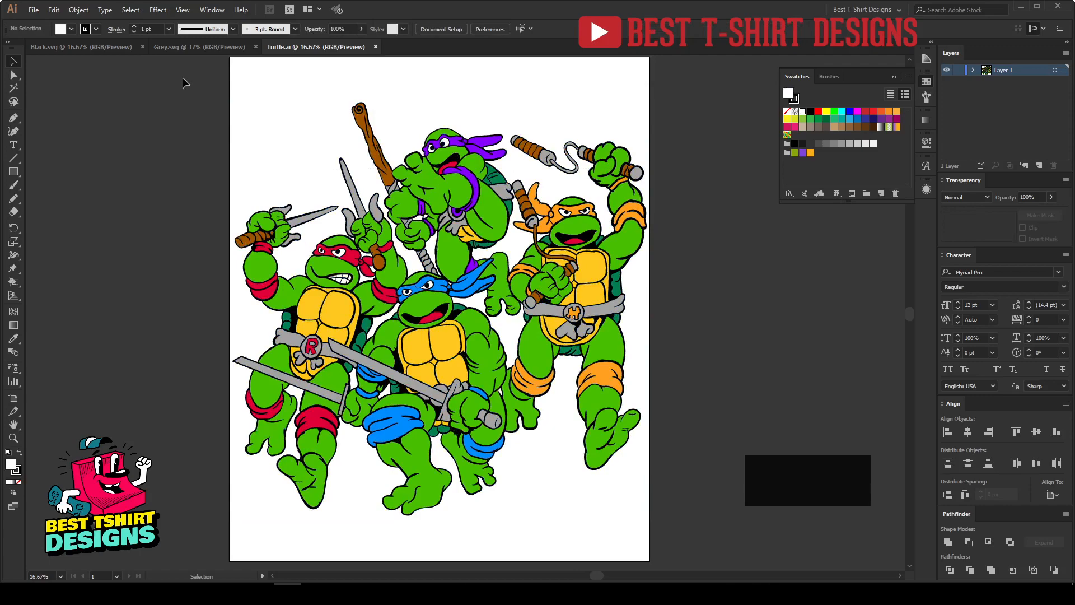